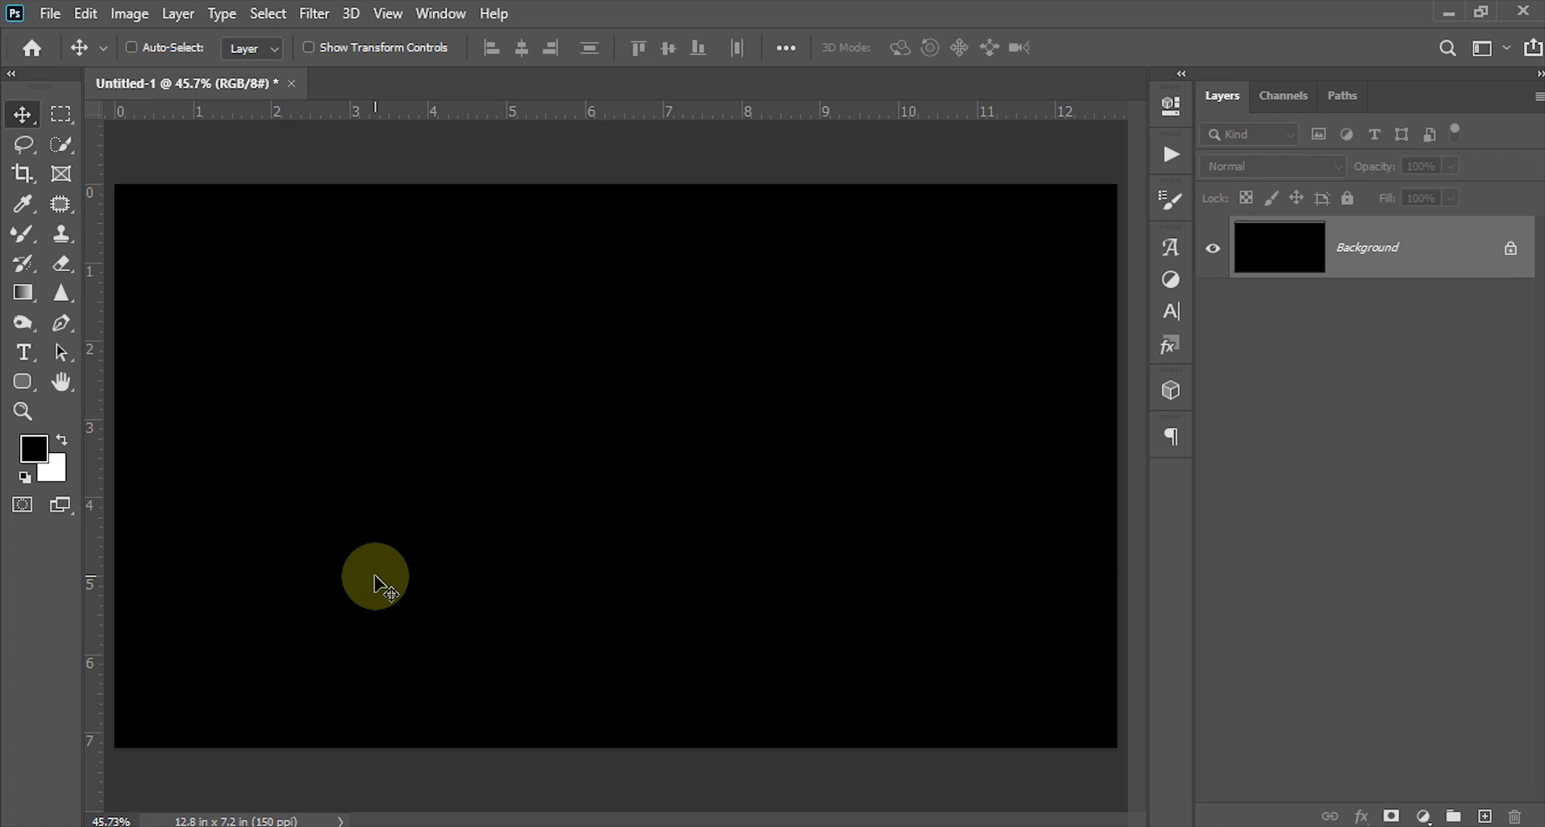
Verify the canvas is 1920 × 1080 px at 150 ppi in Image Size and close it unchanged.
{"action": "key", "text": "ctrl+alt+i"}
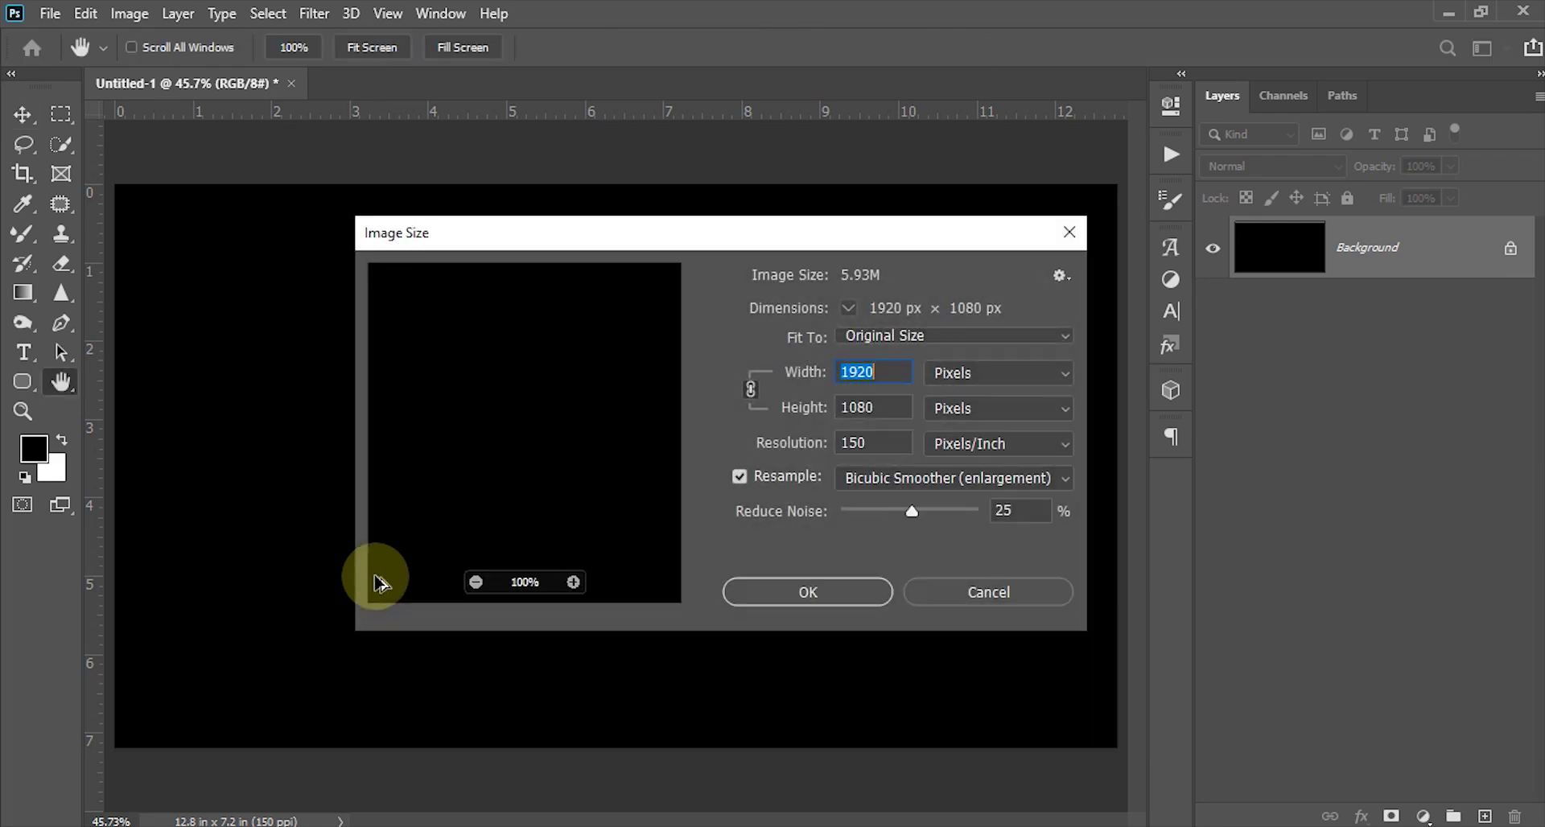
{"action": "double_click", "coordinate": [866, 408]}
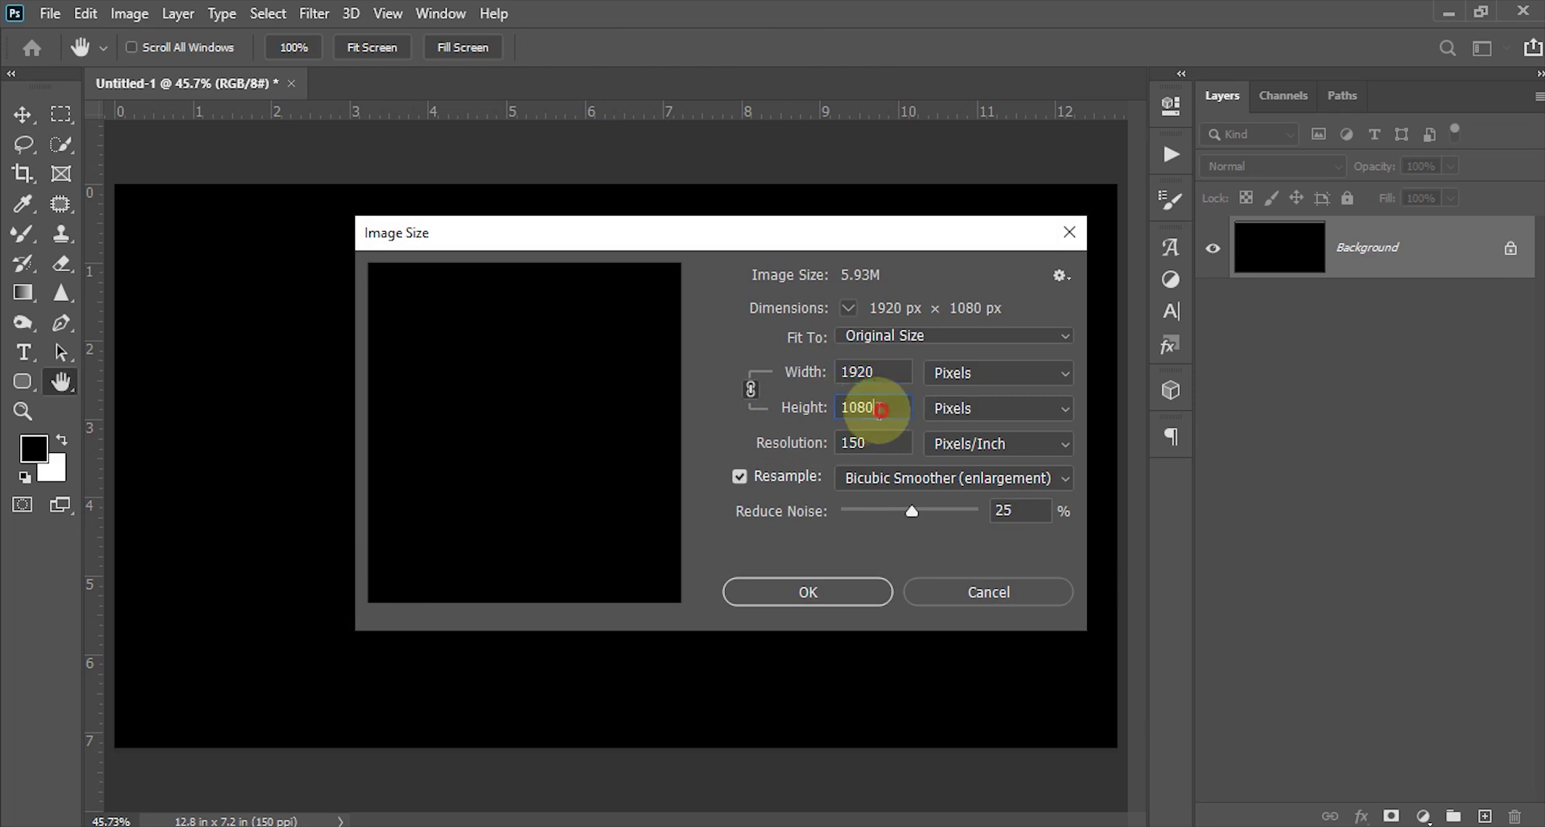
{"action": "double_click", "coordinate": [840, 445]}
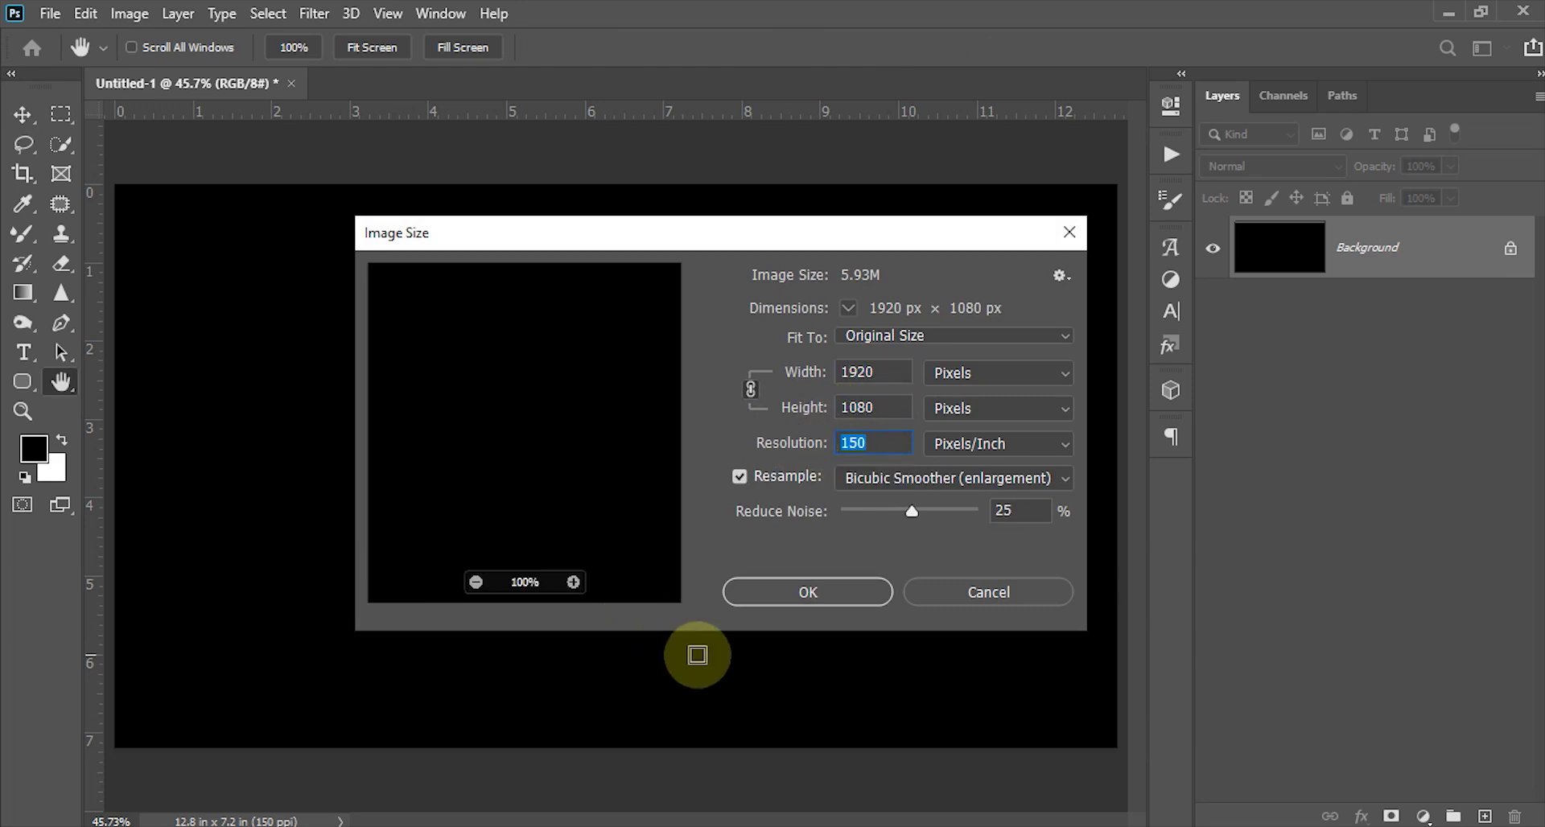
{"action": "left_click", "coordinate": [789, 595]}
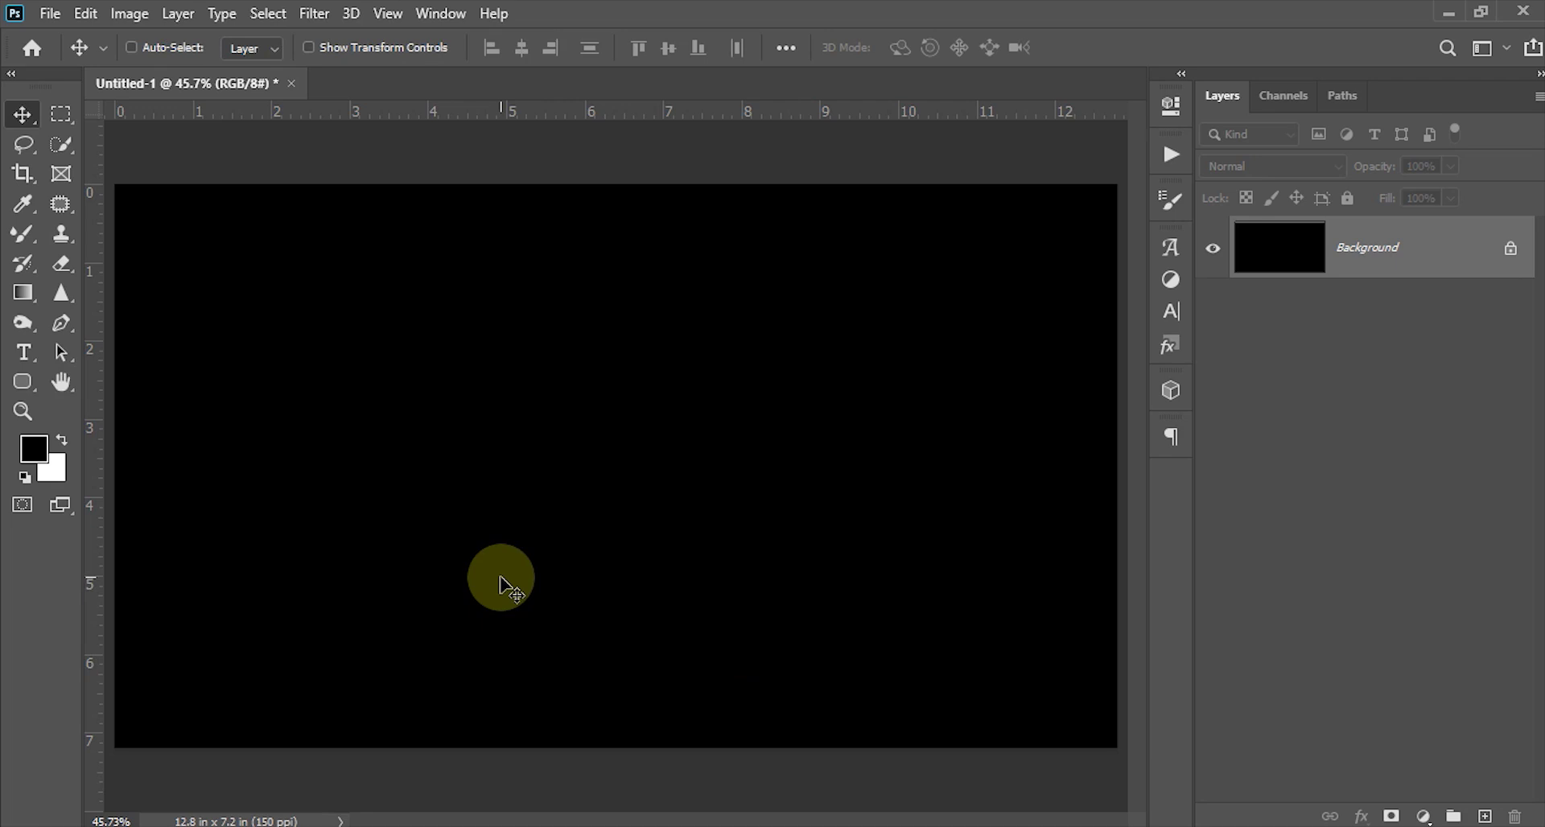
Set up the Horizontal Type tool with Modia-NonCommercial at 150 pt.
{"action": "left_click", "coordinate": [25, 352]}
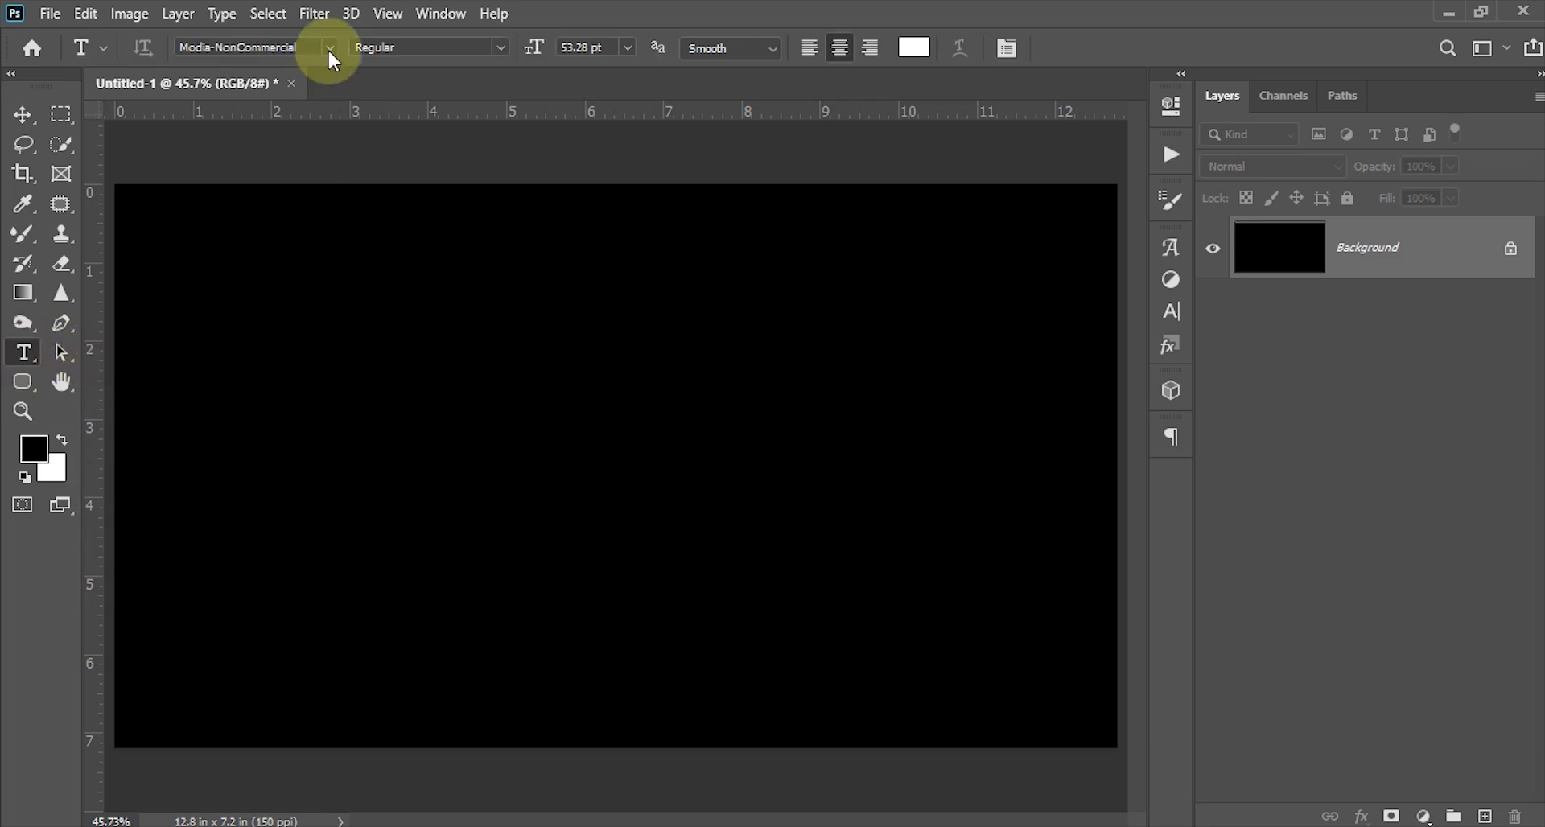
{"action": "left_click", "coordinate": [332, 48]}
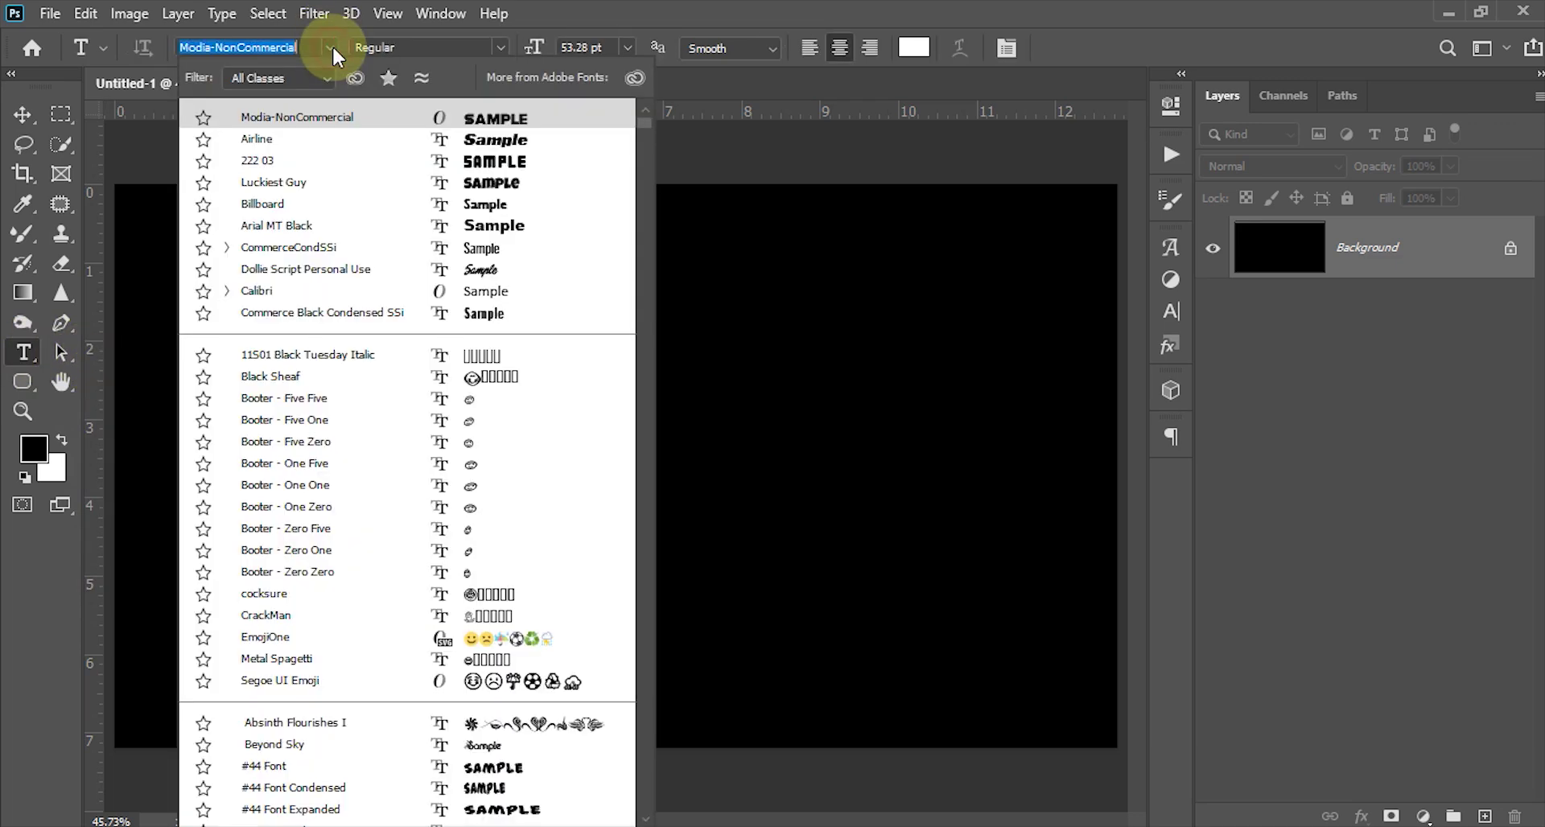
{"action": "left_click", "coordinate": [336, 118]}
{"action": "left_click", "coordinate": [583, 47]}
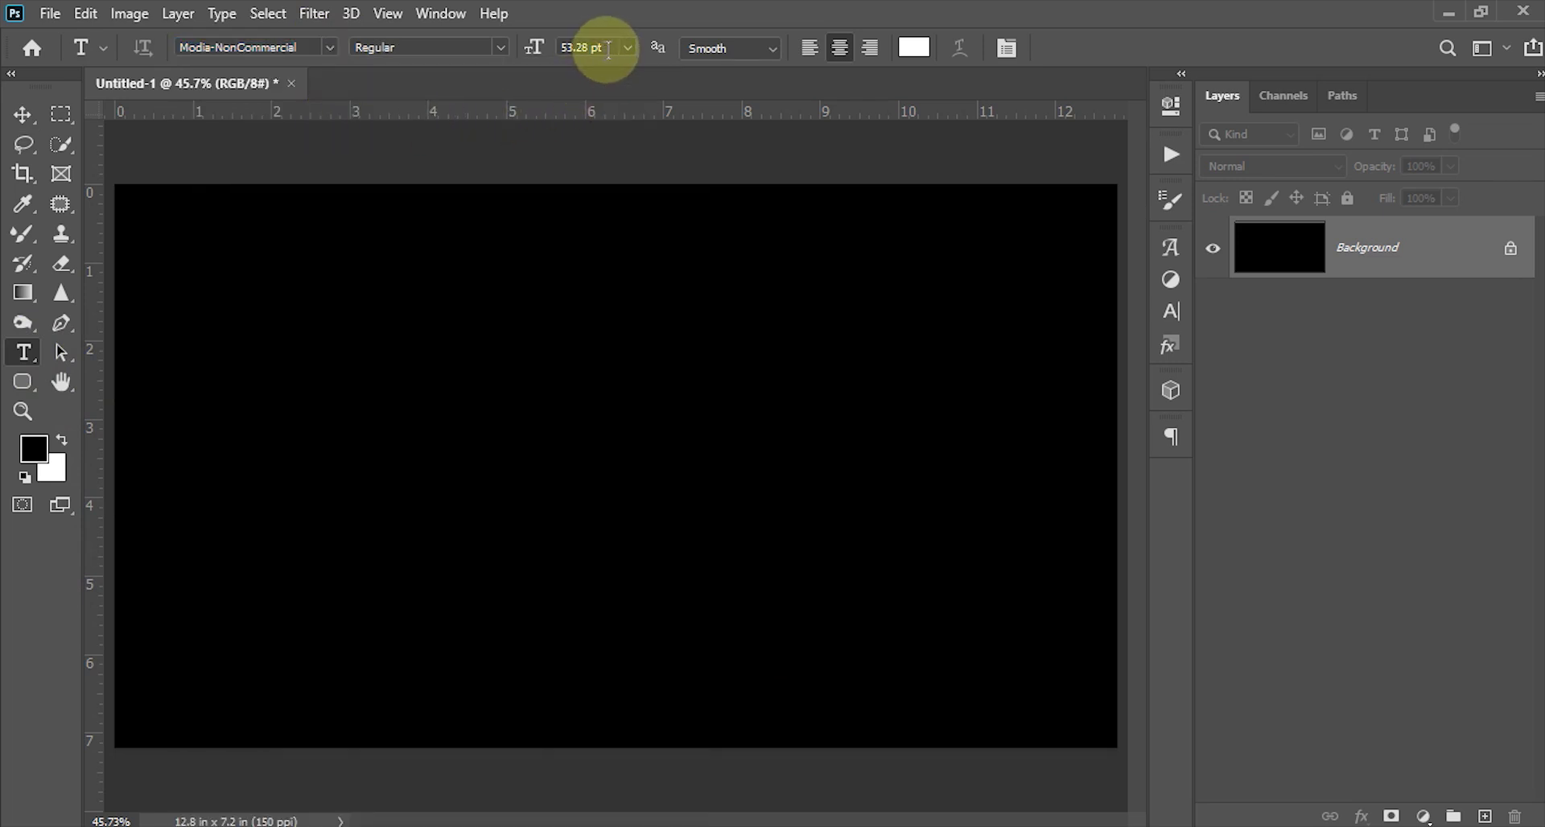
{"action": "type", "text": "1"}
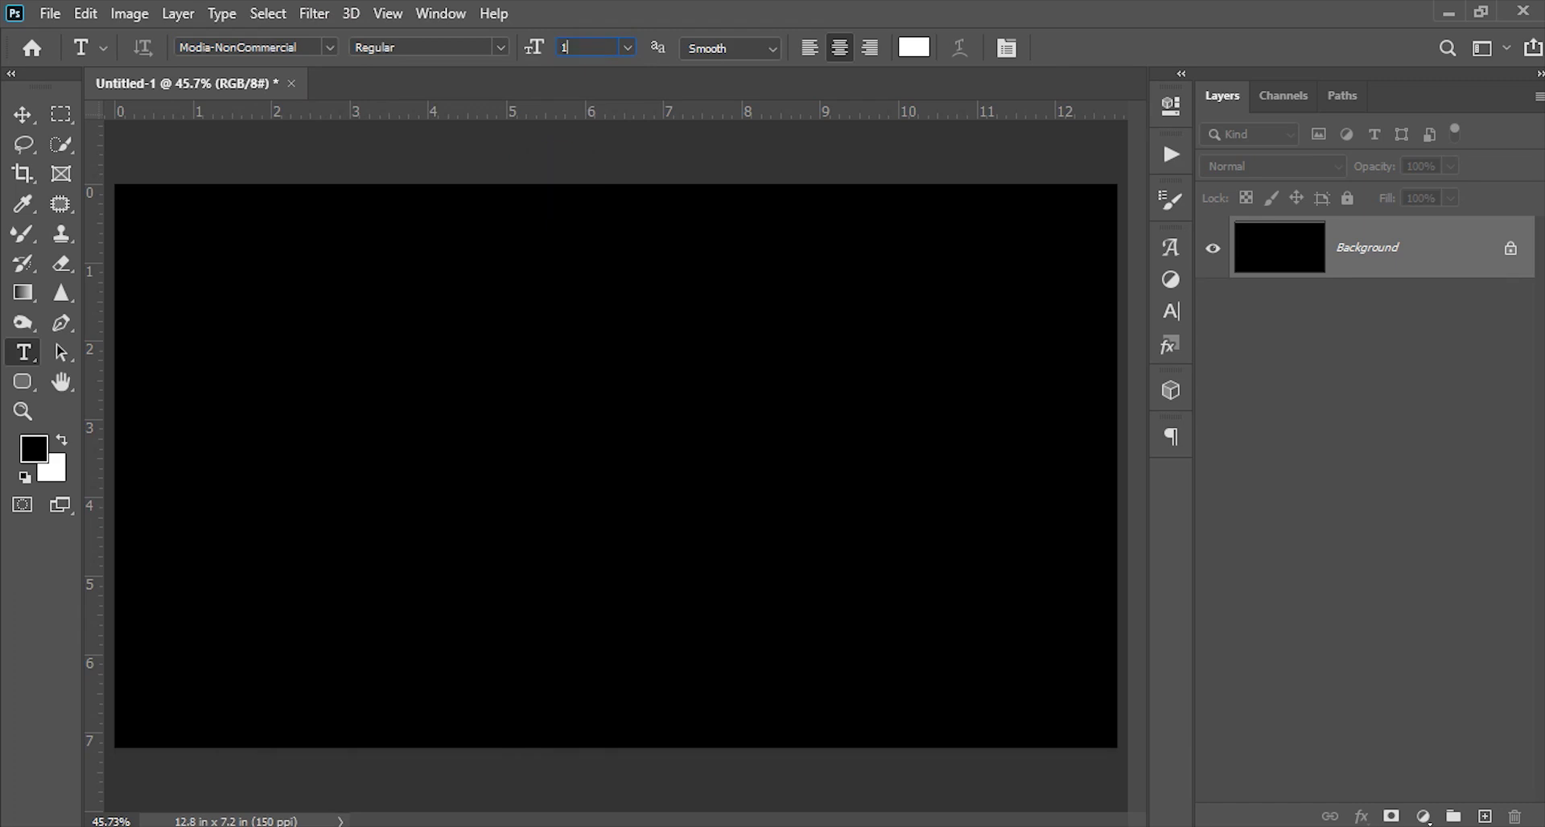
{"action": "type", "text": "50"}
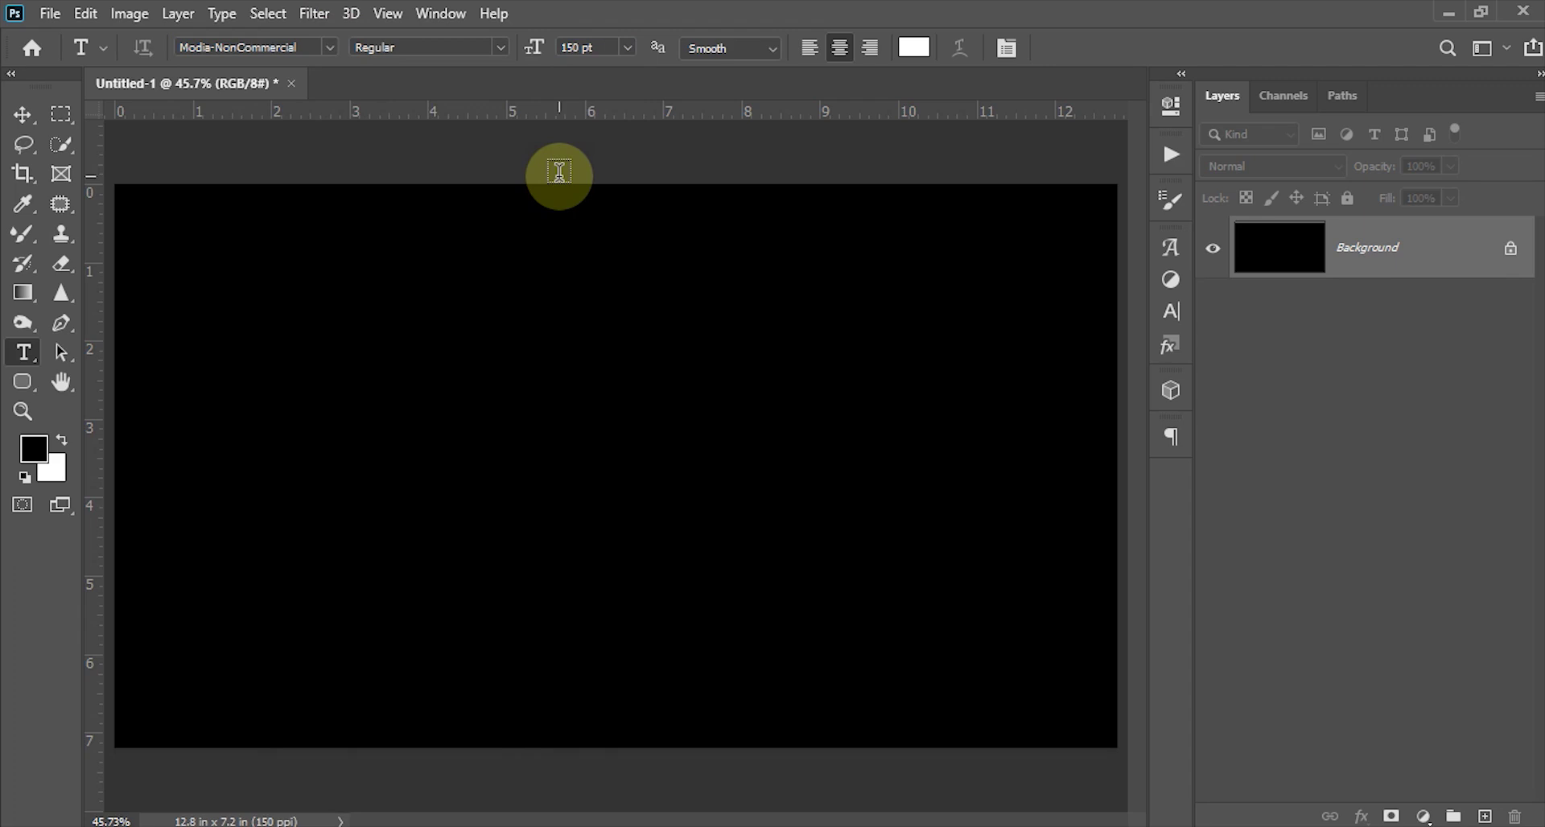
Set the text colour to off-white #faf6f6.
{"action": "left_click", "coordinate": [920, 55]}
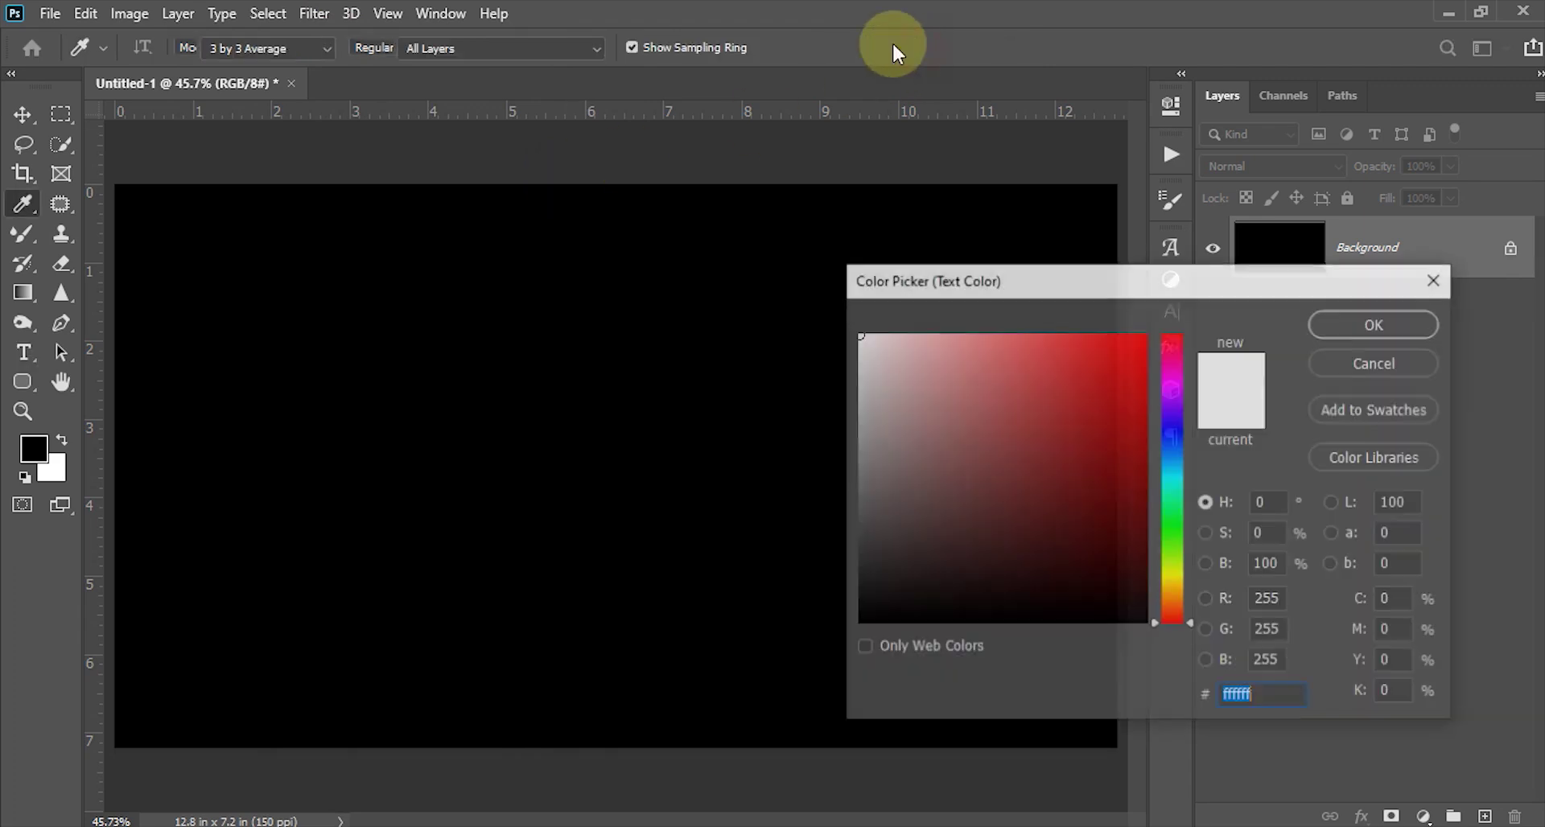
{"action": "left_click", "coordinate": [861, 338]}
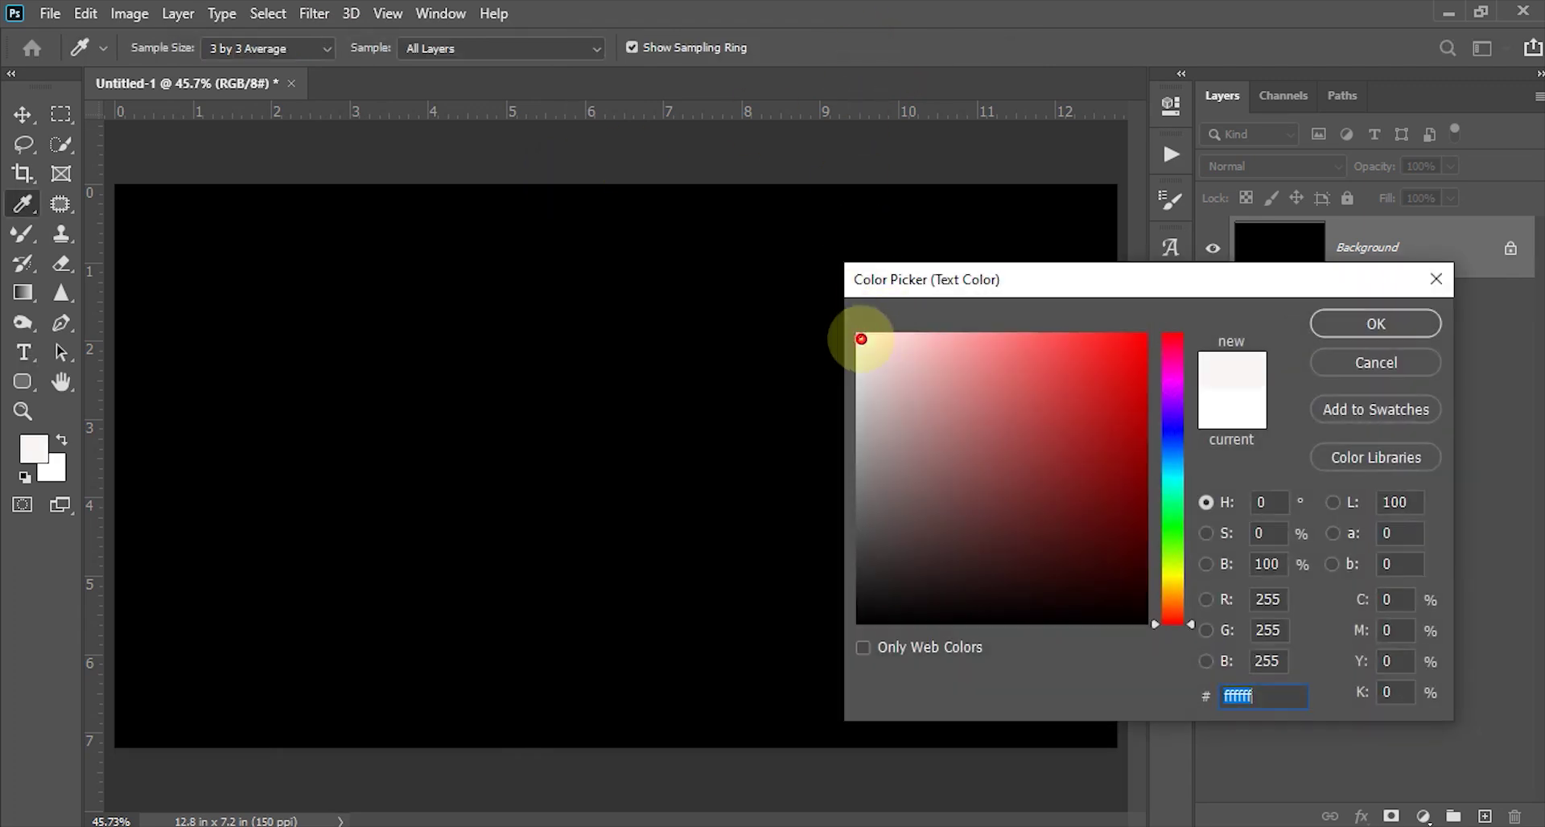
{"action": "left_click", "coordinate": [1365, 317]}
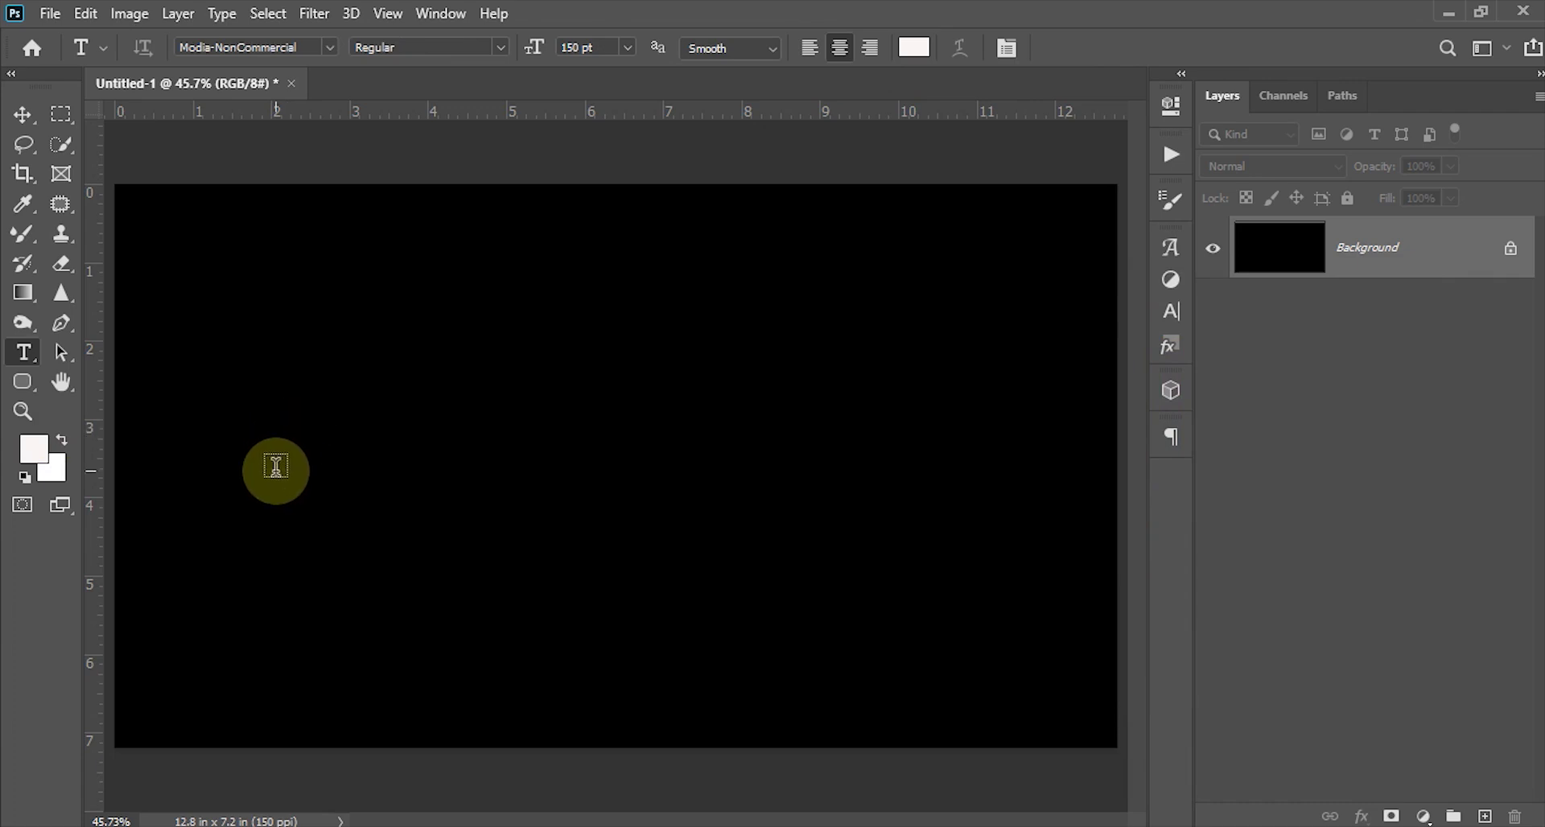
Type an off-white letter S on the canvas and move it to the right side.
{"action": "left_click", "coordinate": [342, 454]}
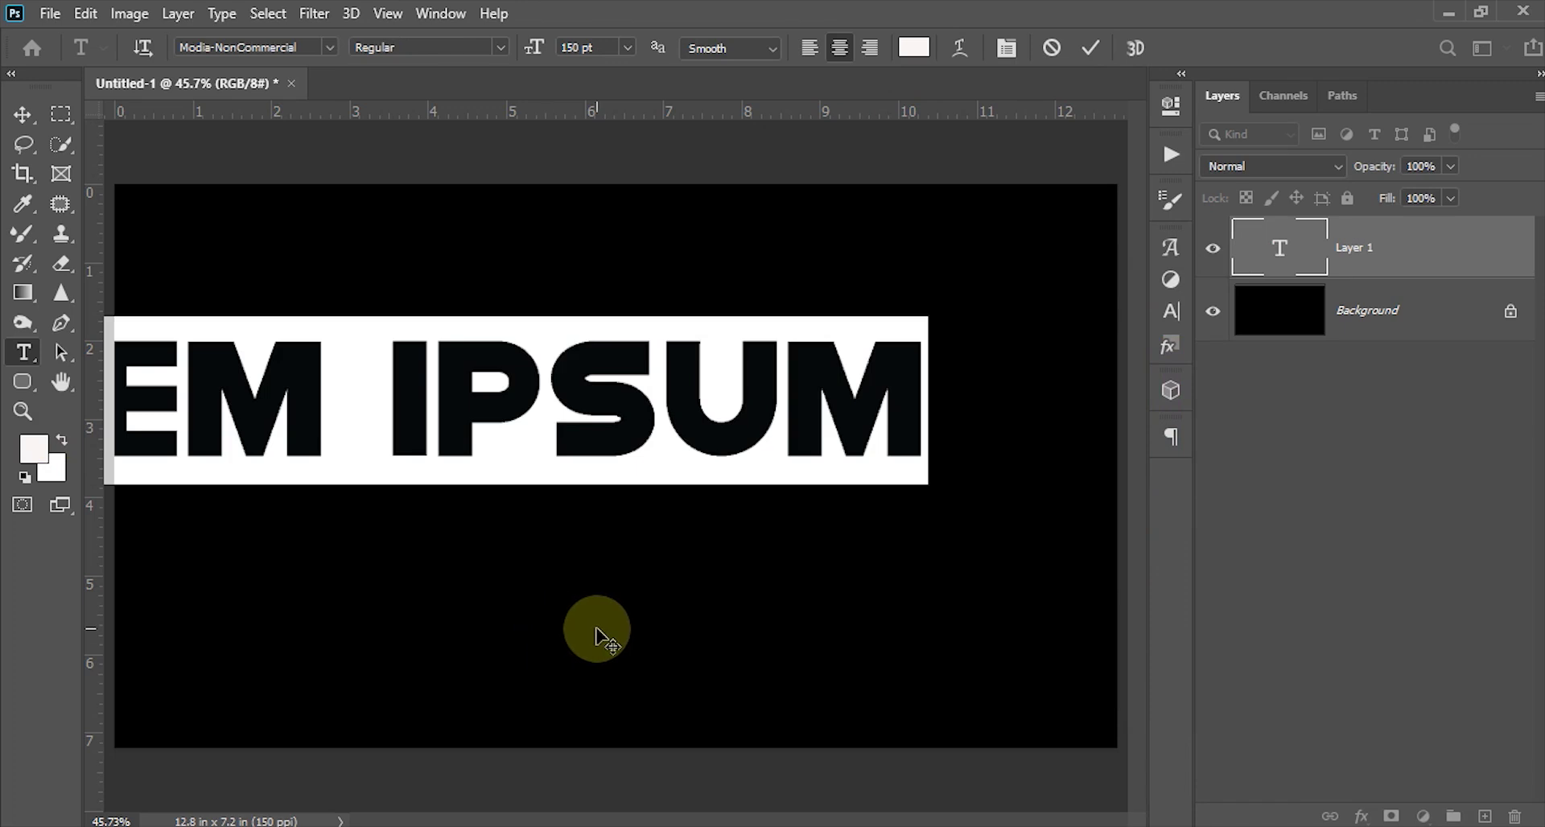
{"action": "type", "text": "S"}
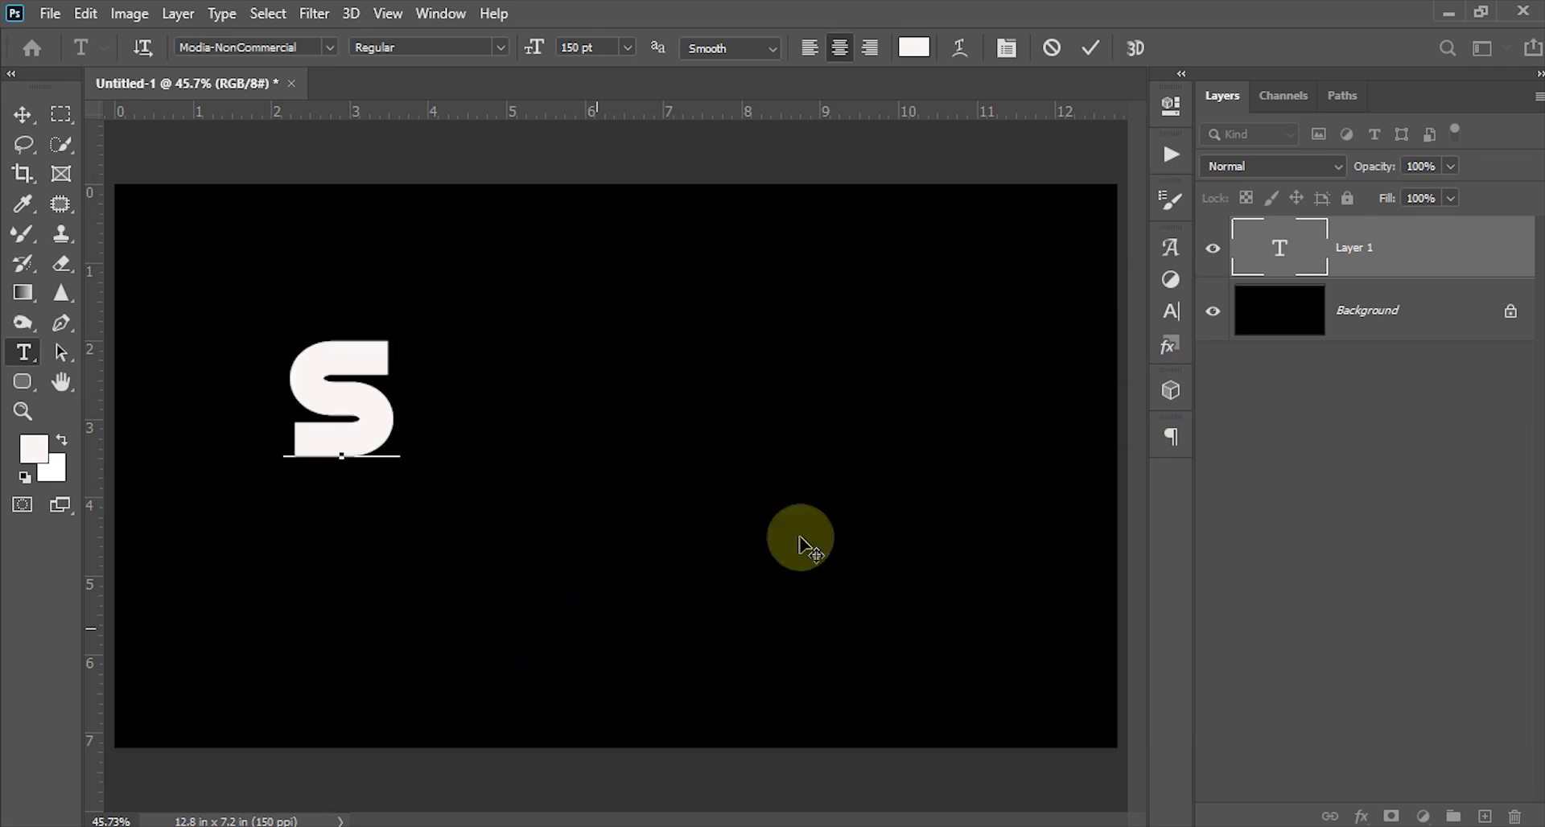
{"action": "left_click", "coordinate": [1092, 50]}
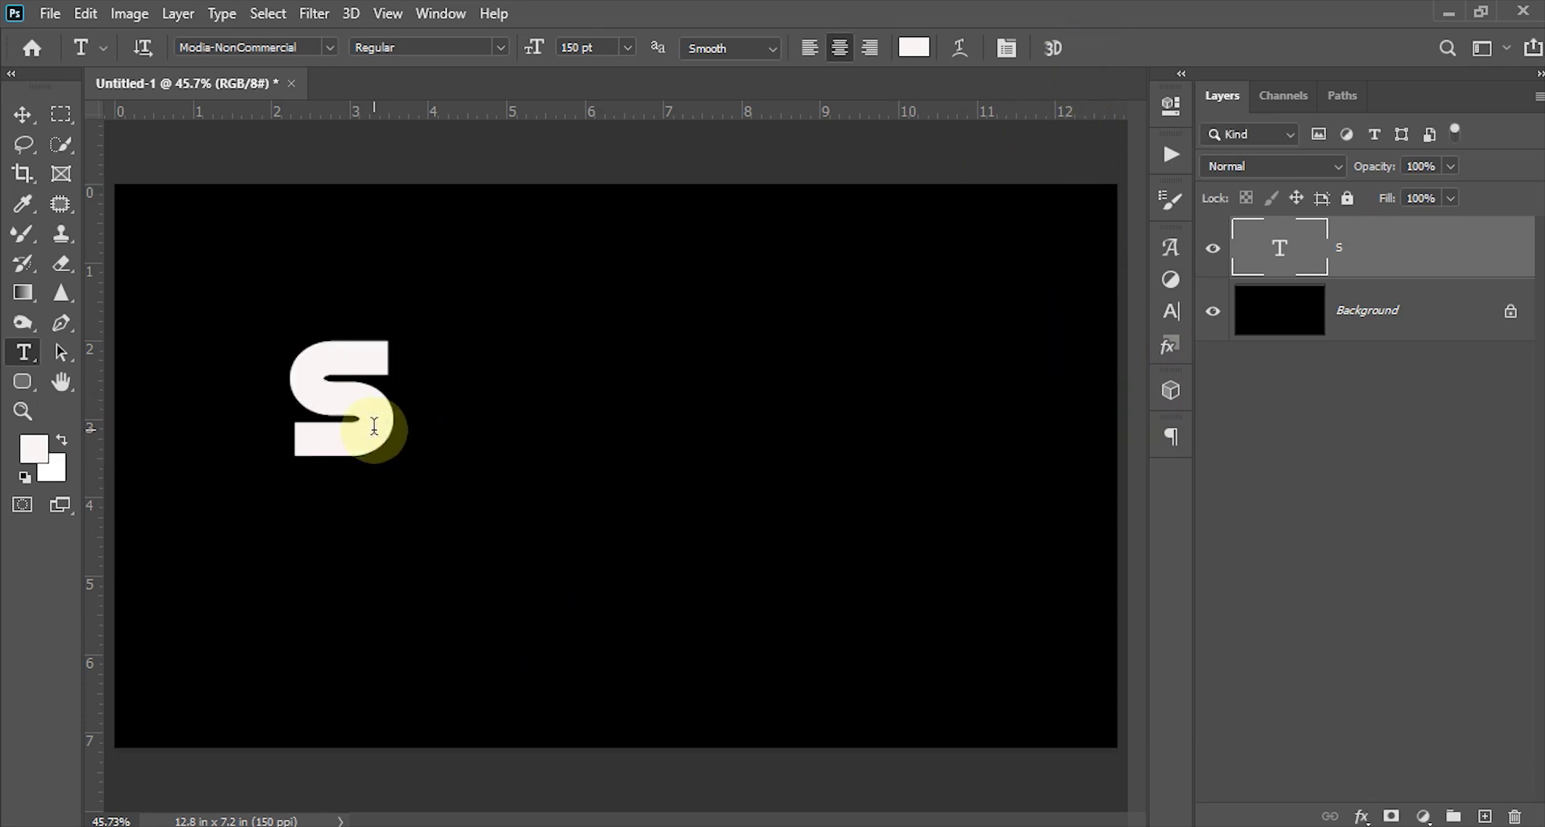
{"action": "key", "text": "v"}
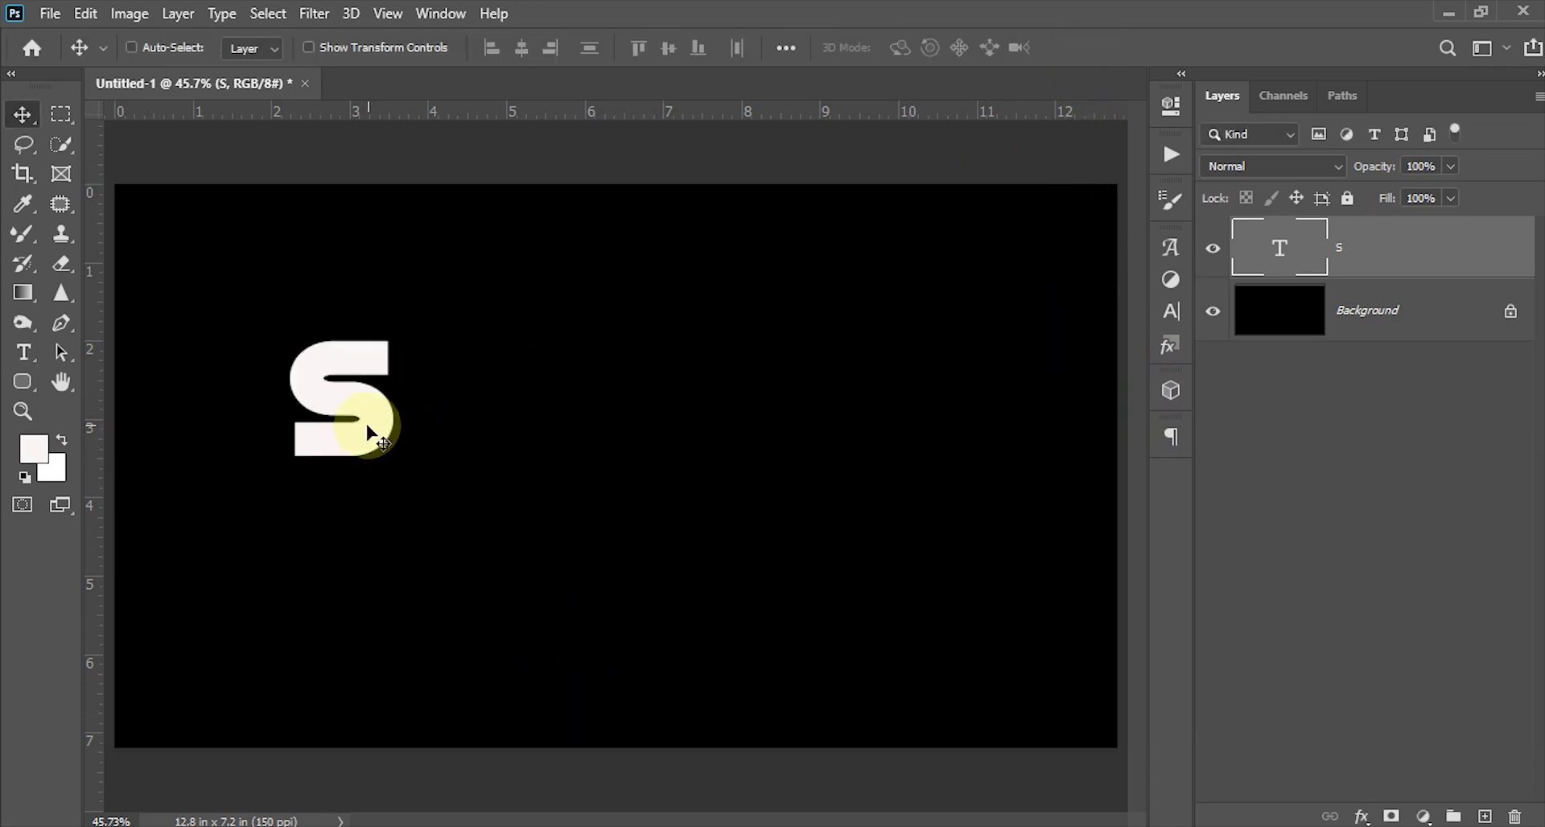
{"action": "left_click_drag", "start_coordinate": [375, 426], "coordinate": [1006, 470]}
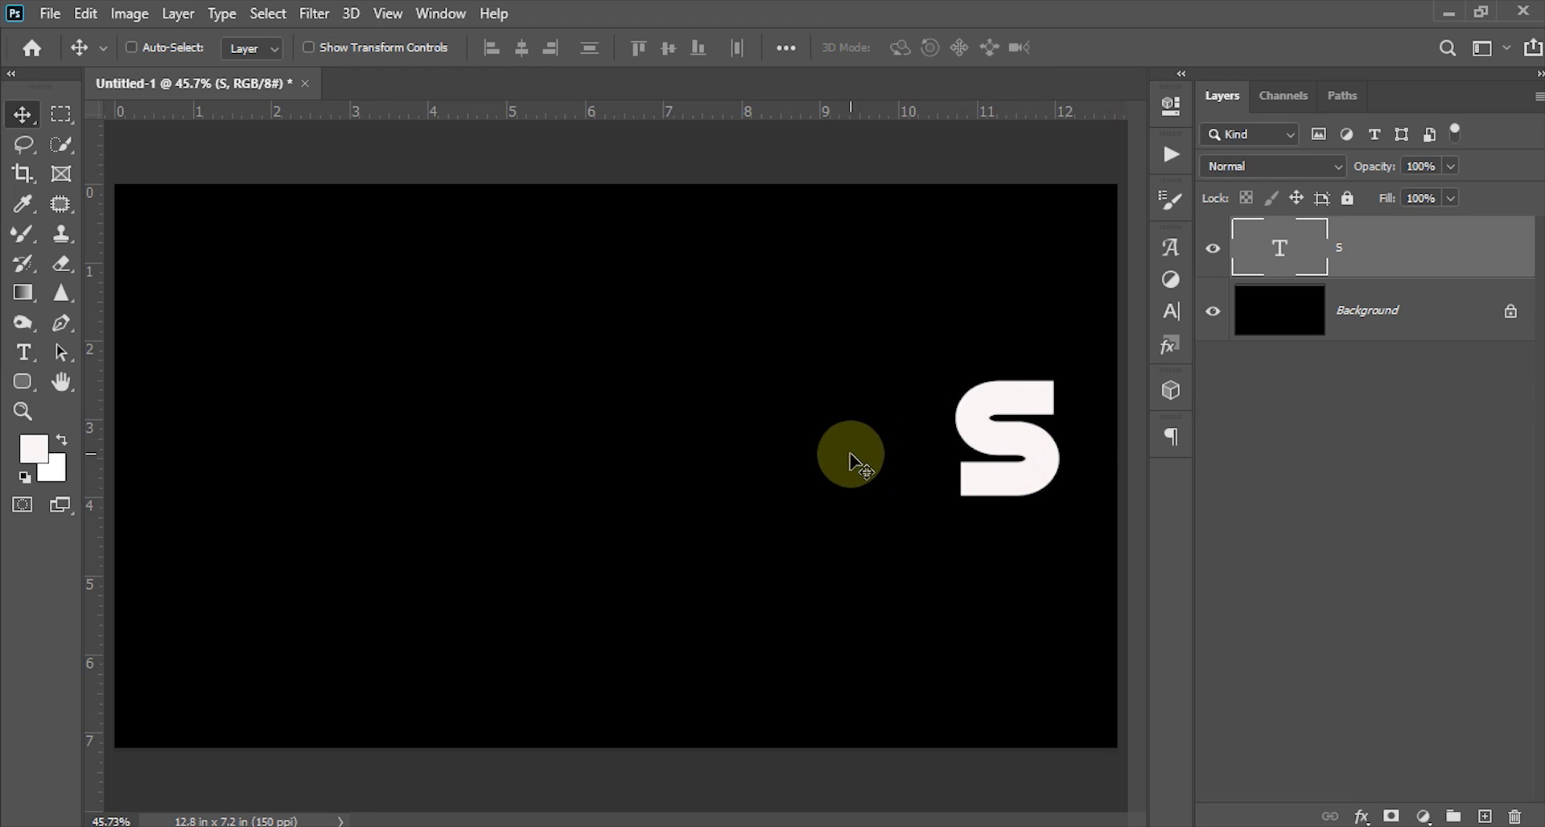
Duplicate the S text layer with Ctrl+J to make extra copies.
{"action": "key", "text": "ctrl"}
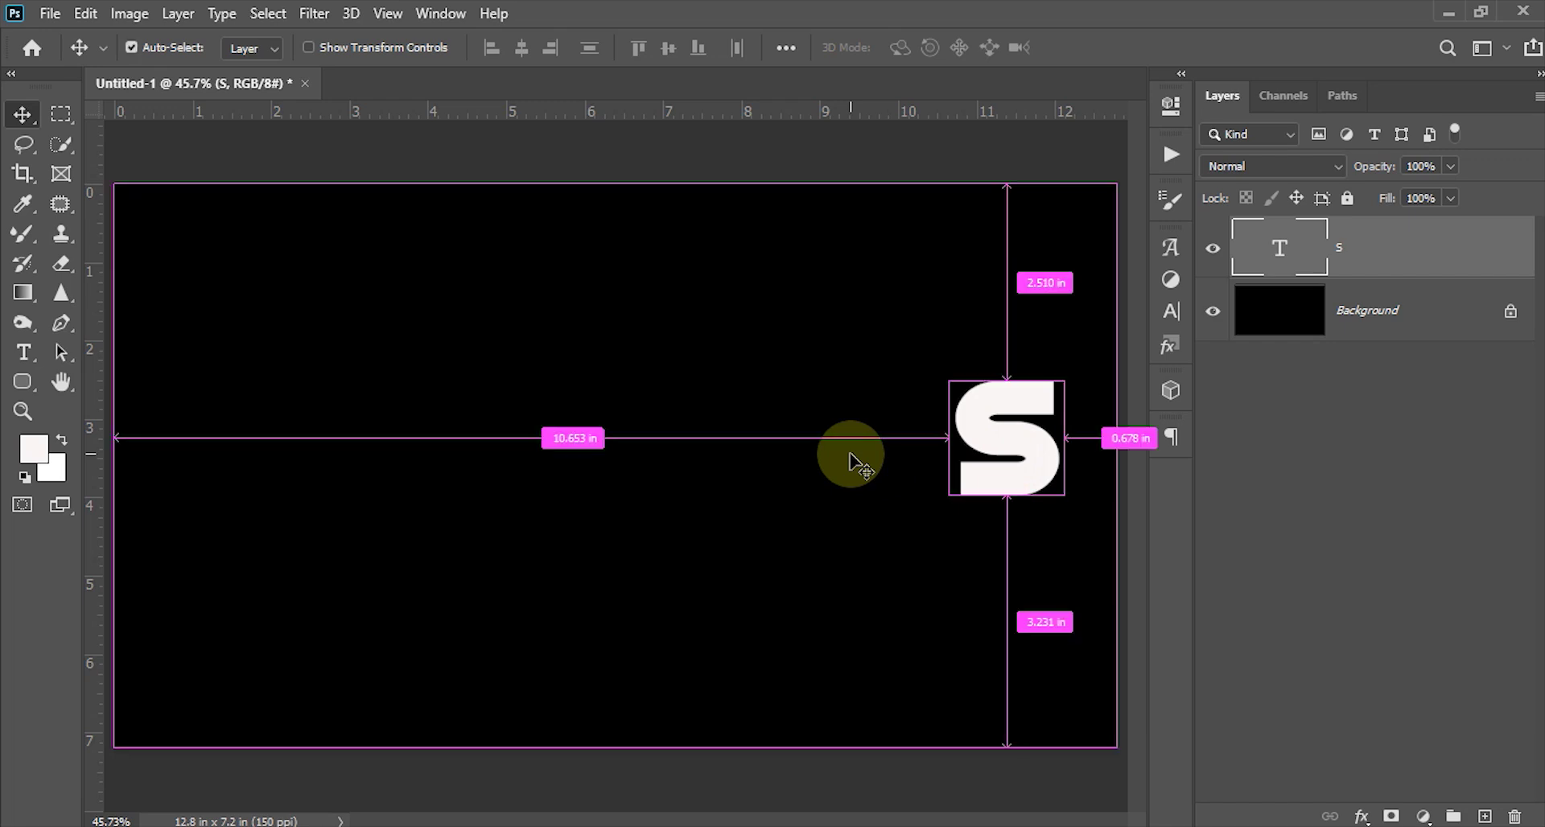
{"action": "key", "text": "ctrl+j"}
{"action": "key", "text": "ctrl+j"}
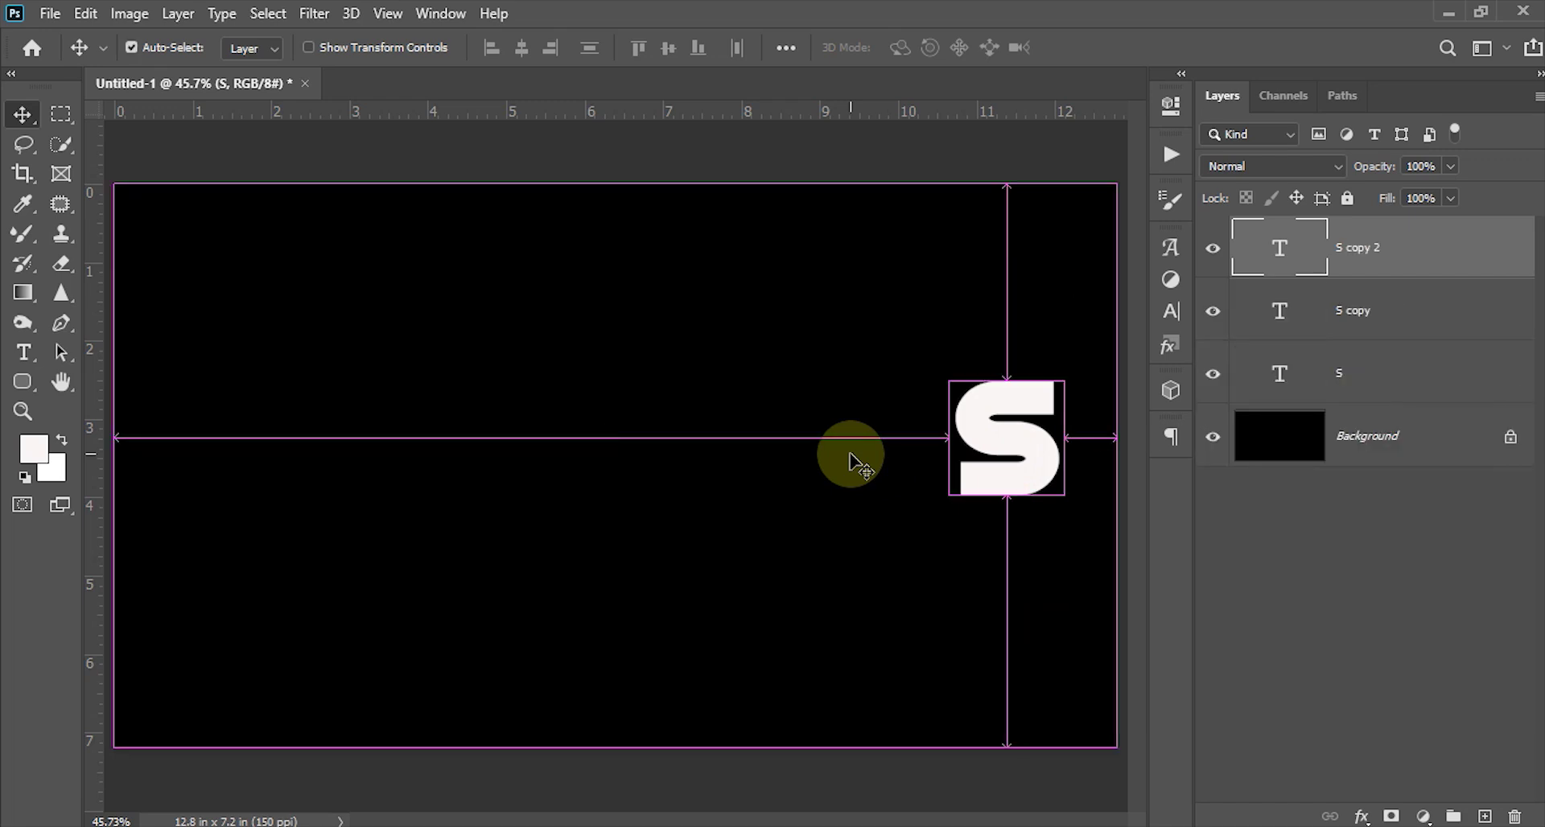
{"action": "key", "text": "ctrl+j"}
{"action": "key", "text": "ctrl+j"}
{"action": "key", "text": "ctrl+j"}
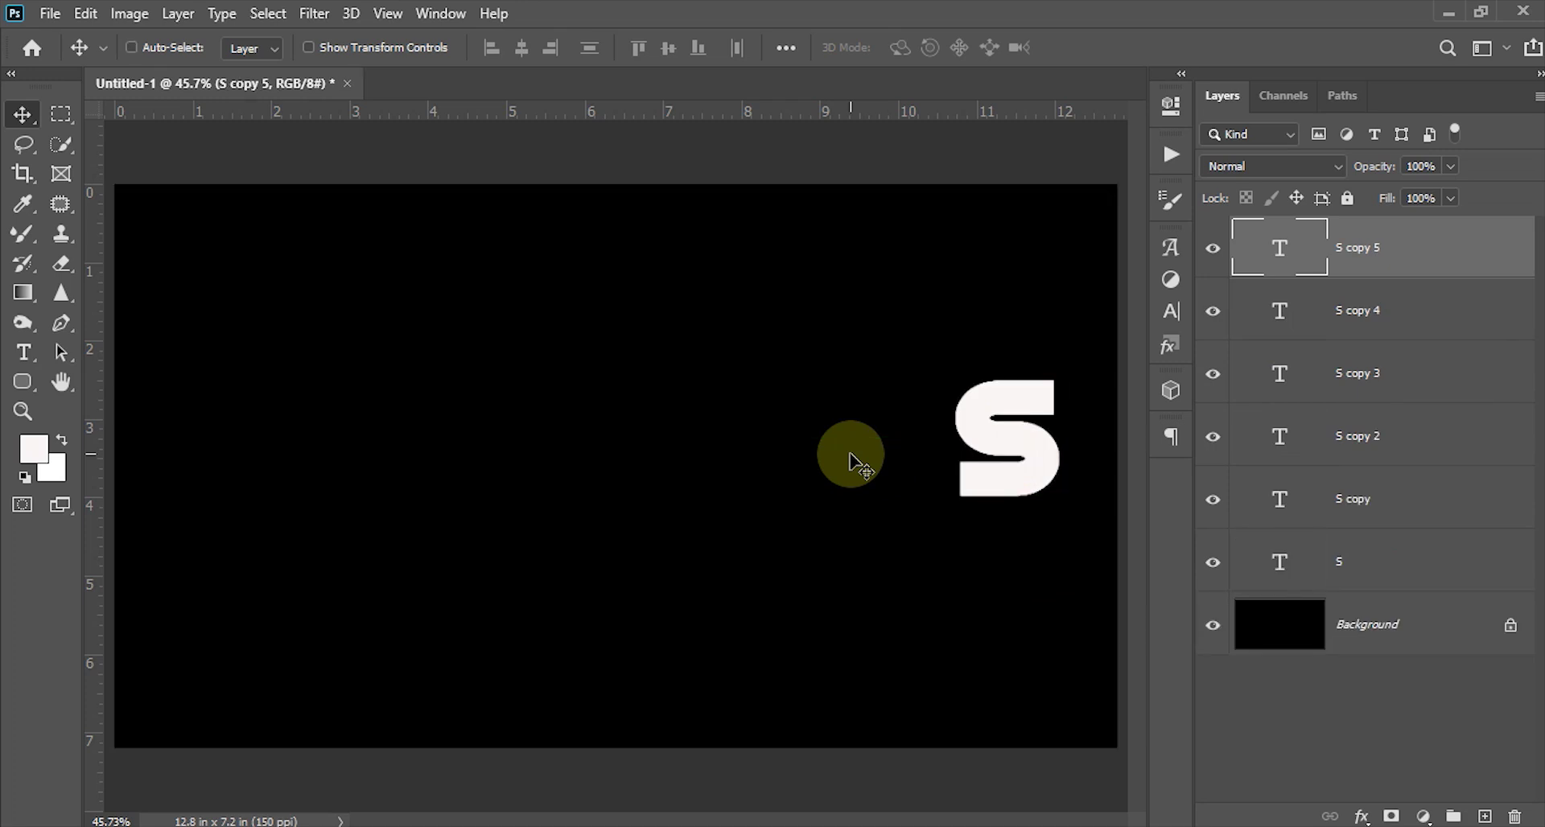
Rename the top three copies S, H and A.
{"action": "double_click", "coordinate": [1354, 251]}
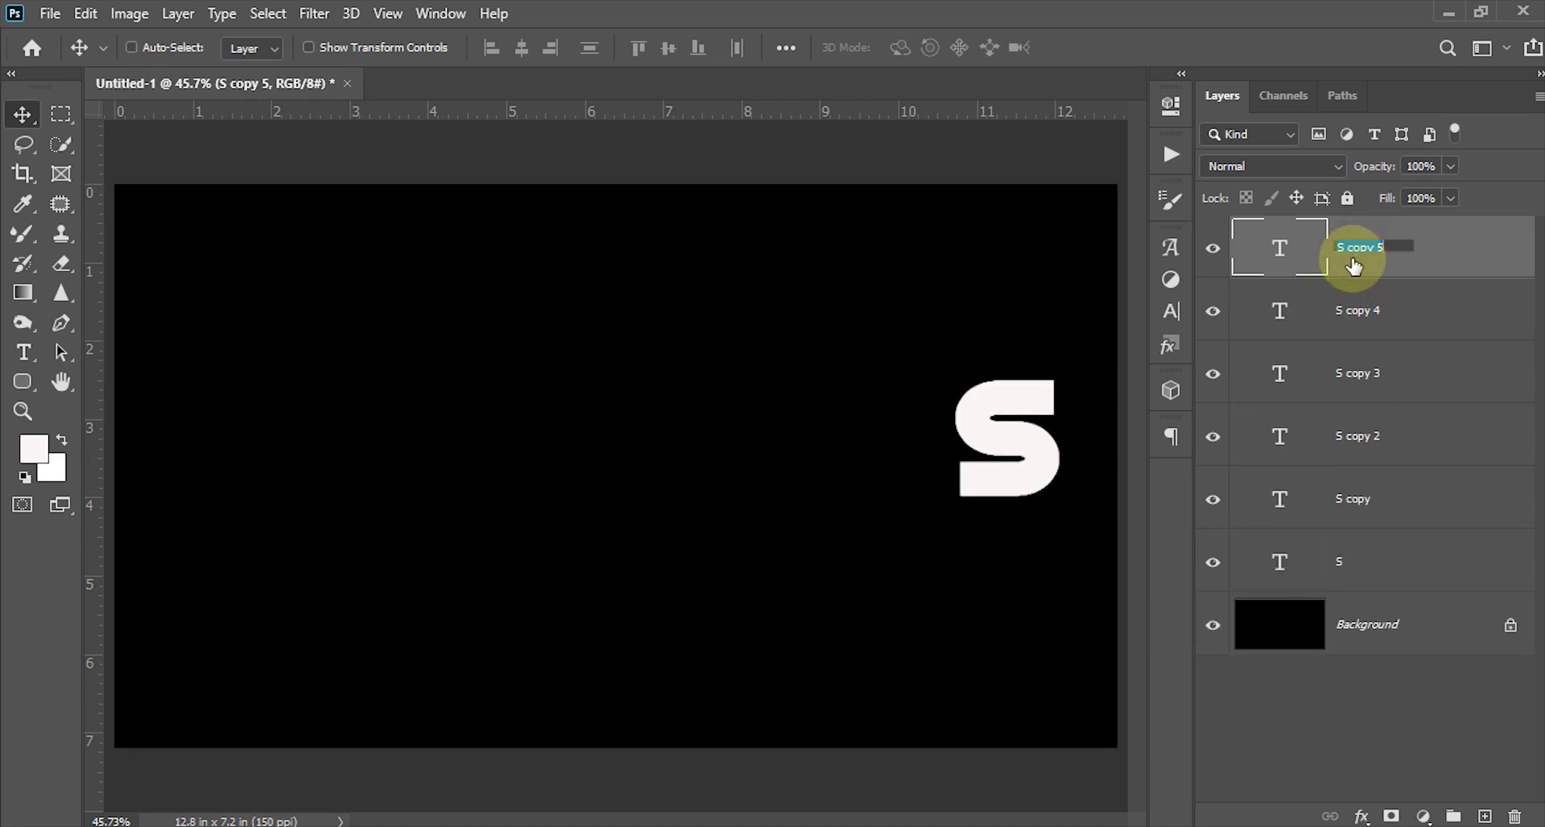
{"action": "type", "text": "S"}
{"action": "left_click", "coordinate": [1359, 311]}
{"action": "double_click", "coordinate": [1358, 312]}
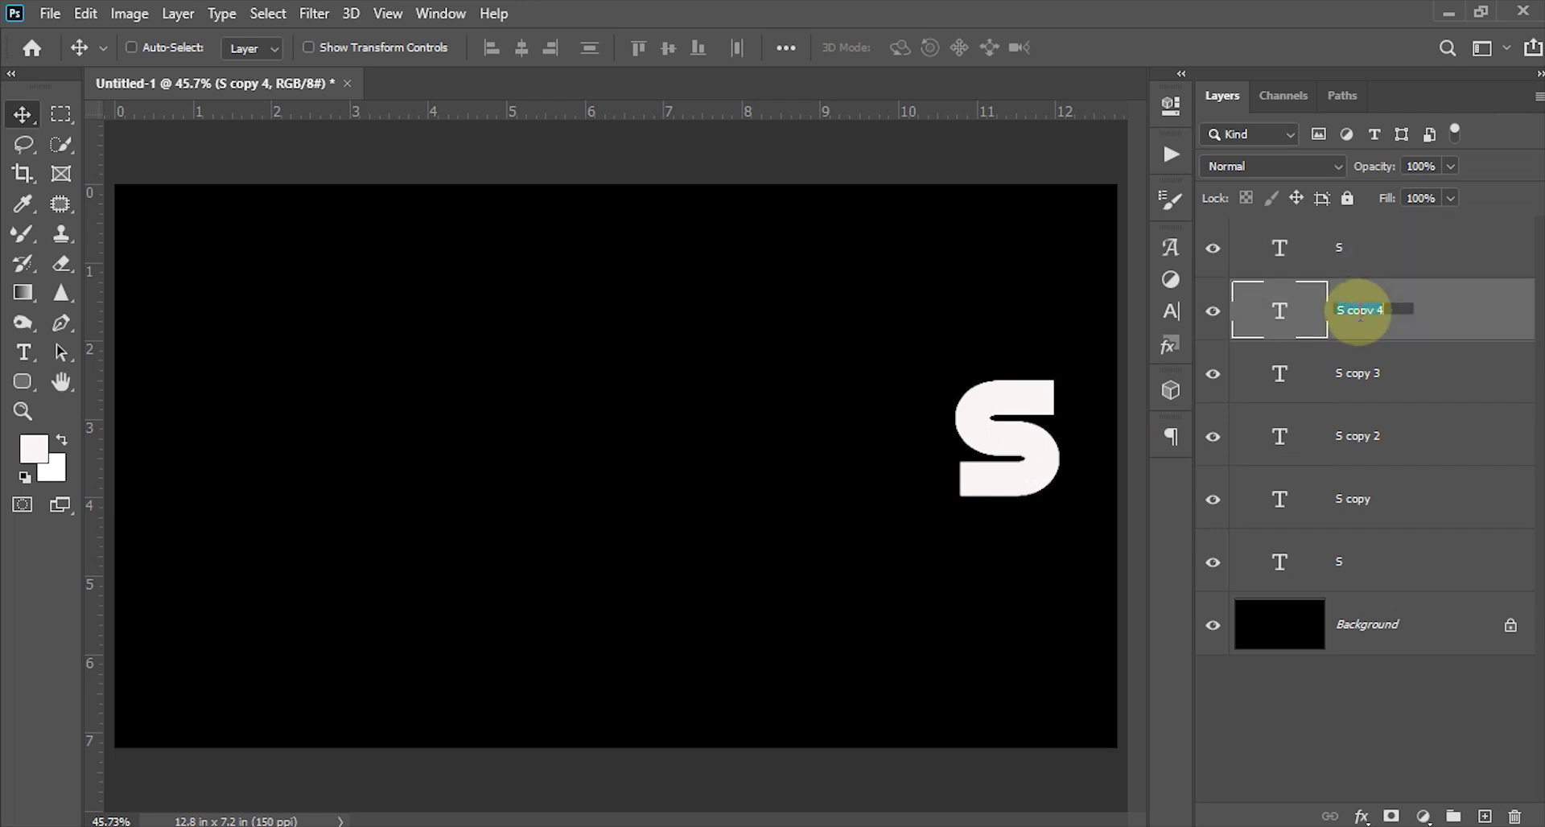
{"action": "type", "text": "H"}
{"action": "left_click", "coordinate": [1365, 374]}
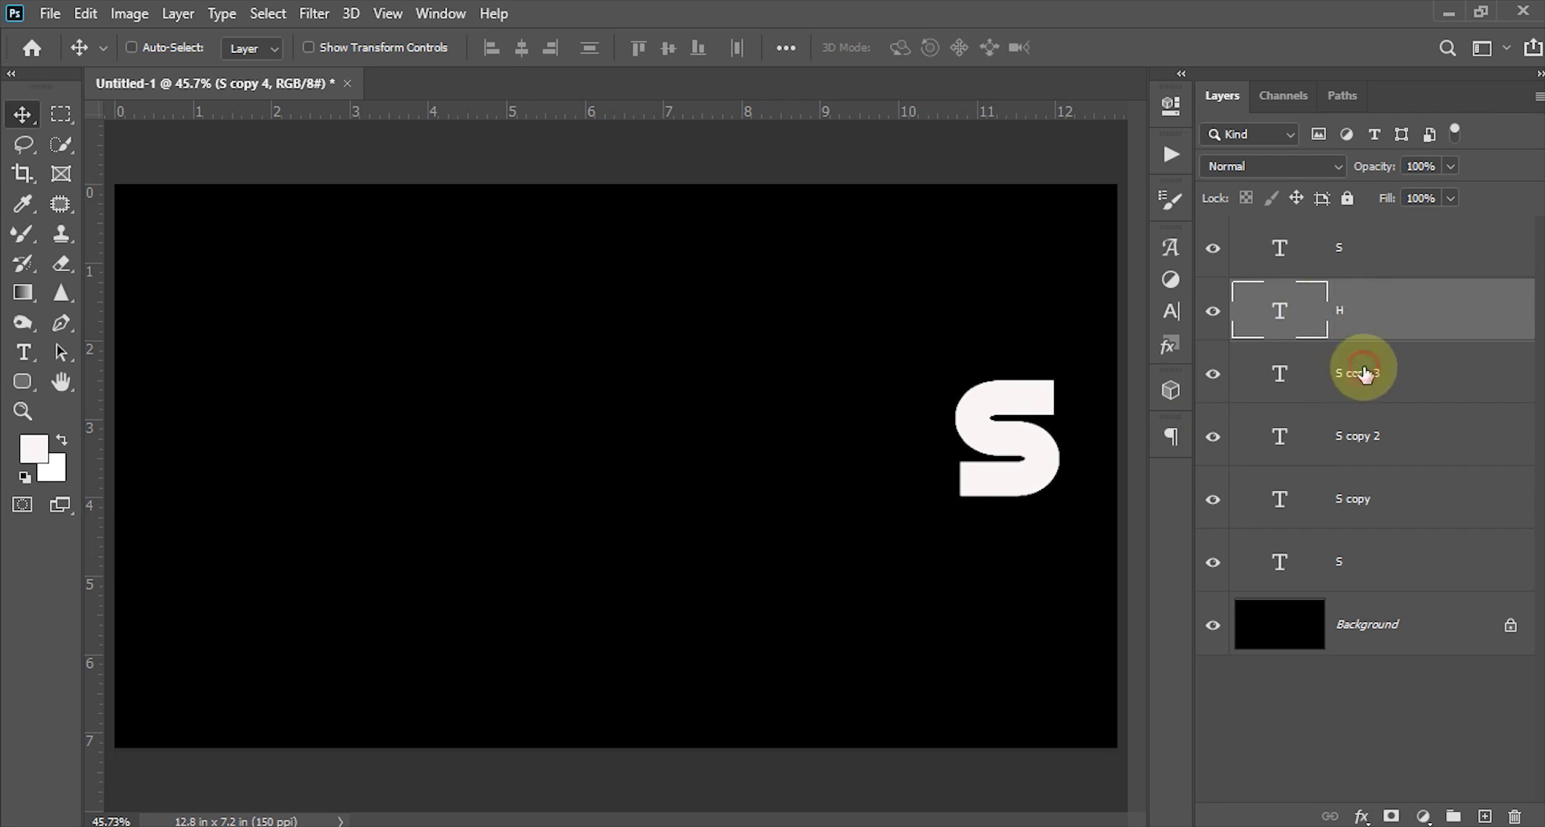
{"action": "double_click", "coordinate": [1365, 373]}
{"action": "type", "text": "A"}
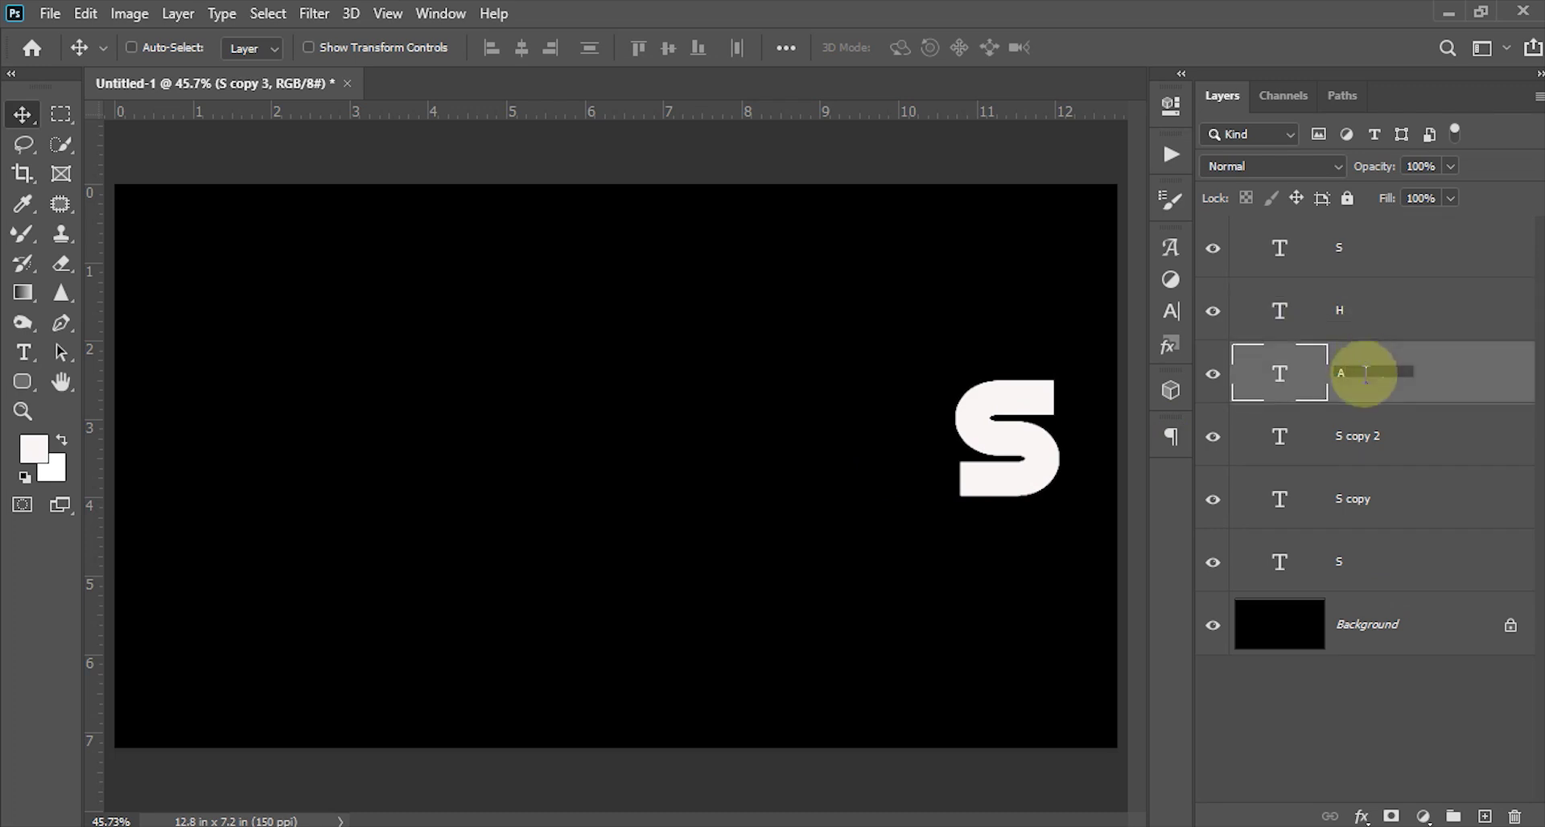
{"action": "left_click", "coordinate": [1346, 428]}
Rename the remaining layers D, W and O.
{"action": "double_click", "coordinate": [1353, 433]}
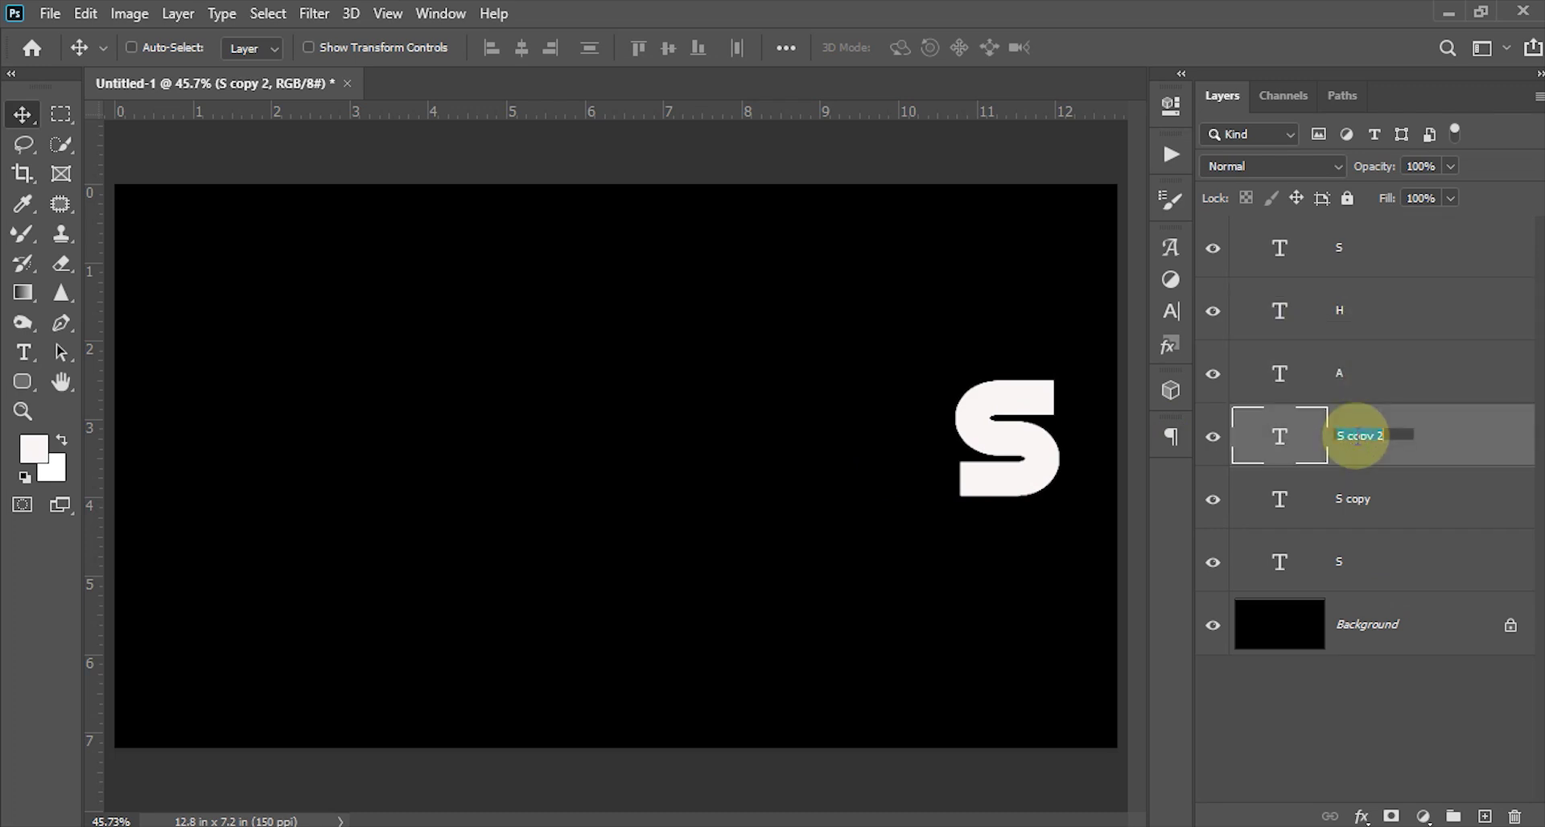
{"action": "type", "text": "D"}
{"action": "left_click", "coordinate": [1348, 497]}
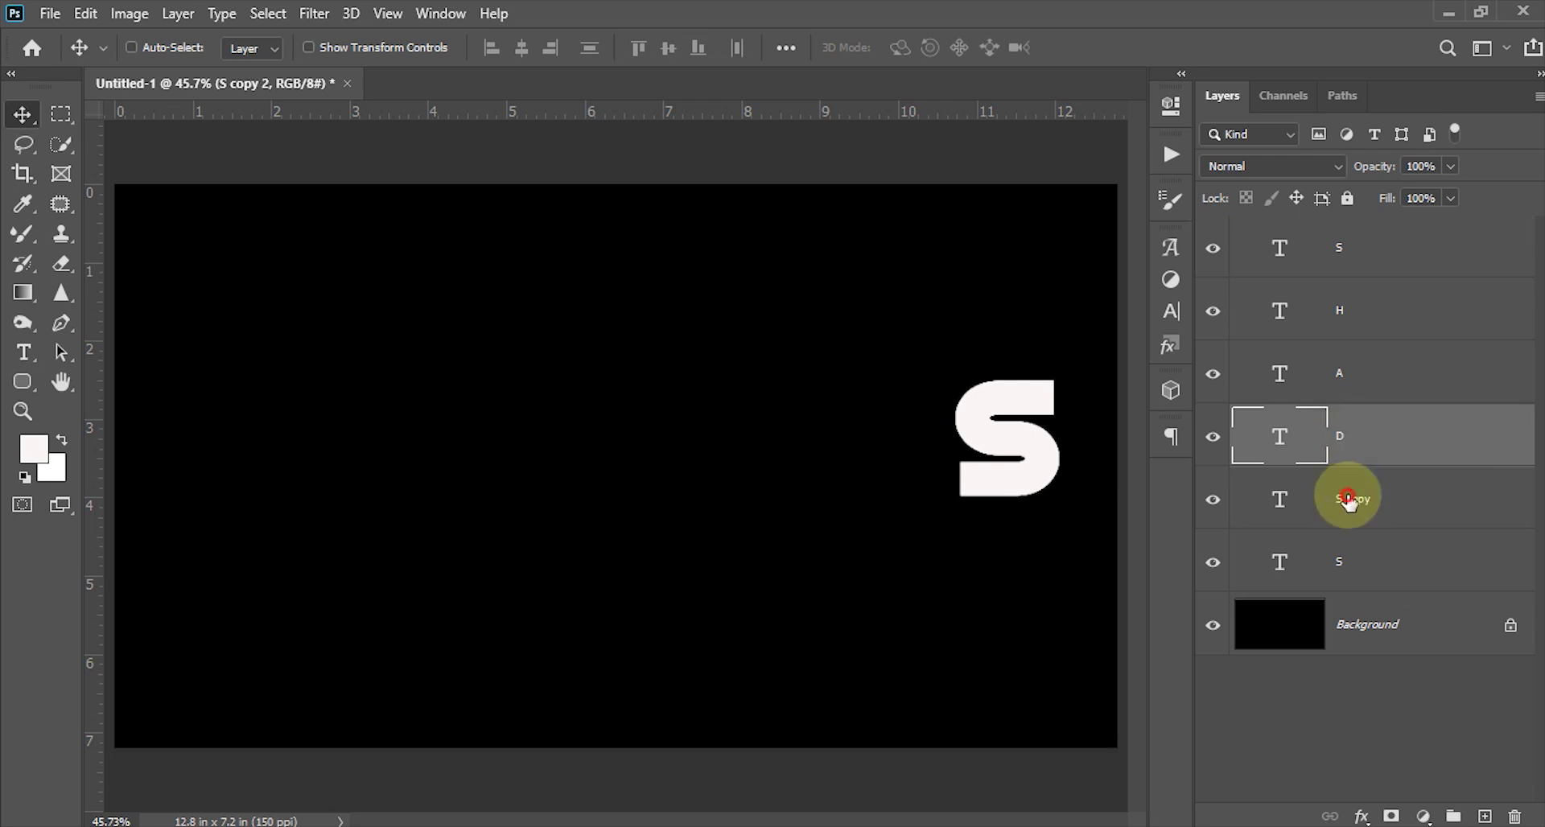
{"action": "double_click", "coordinate": [1349, 499]}
{"action": "type", "text": "W"}
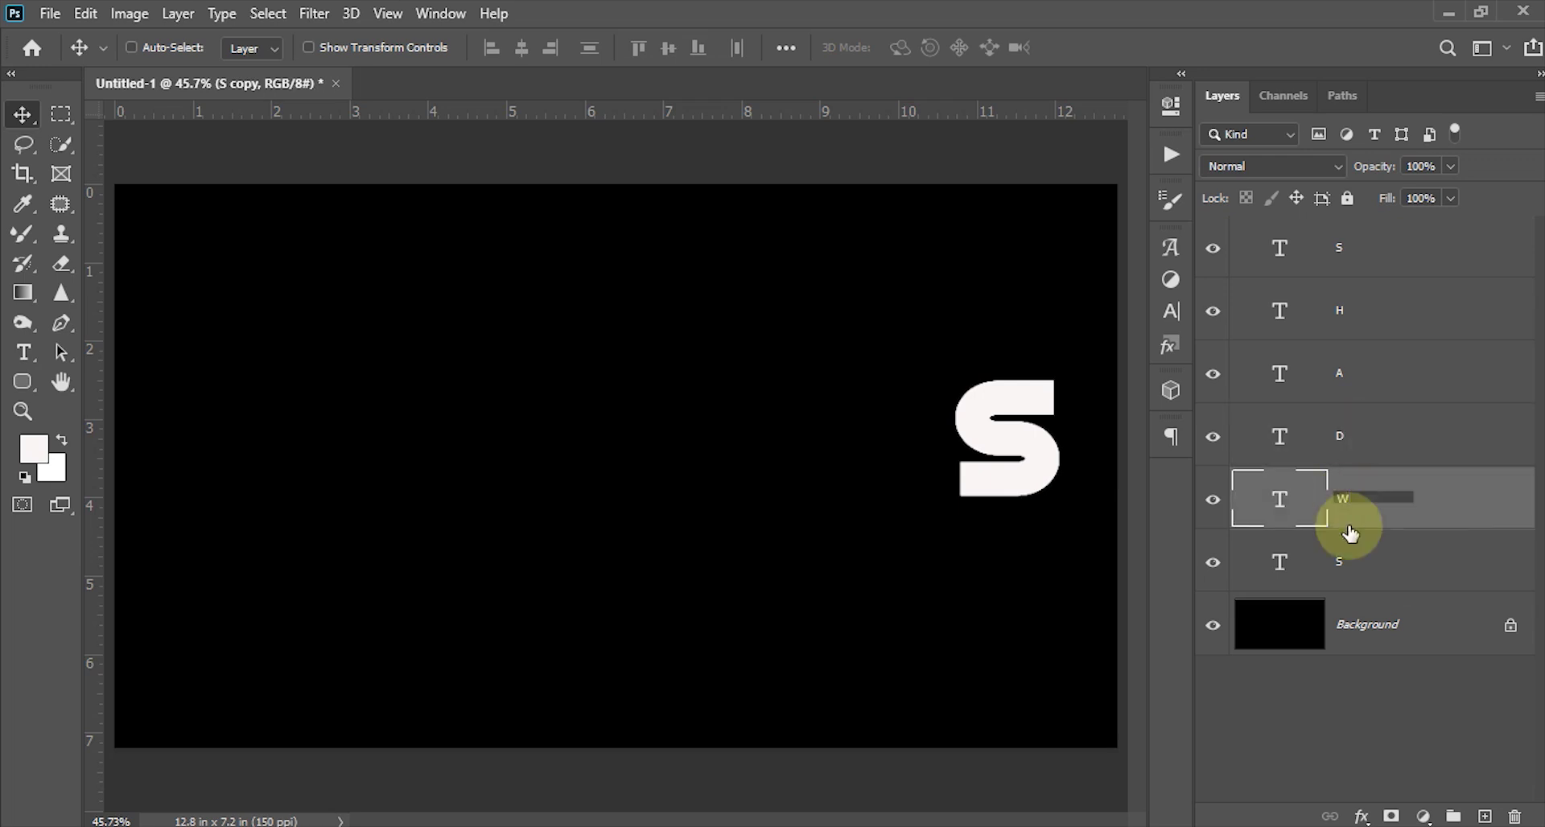
{"action": "left_click", "coordinate": [1350, 561]}
{"action": "double_click", "coordinate": [1350, 561]}
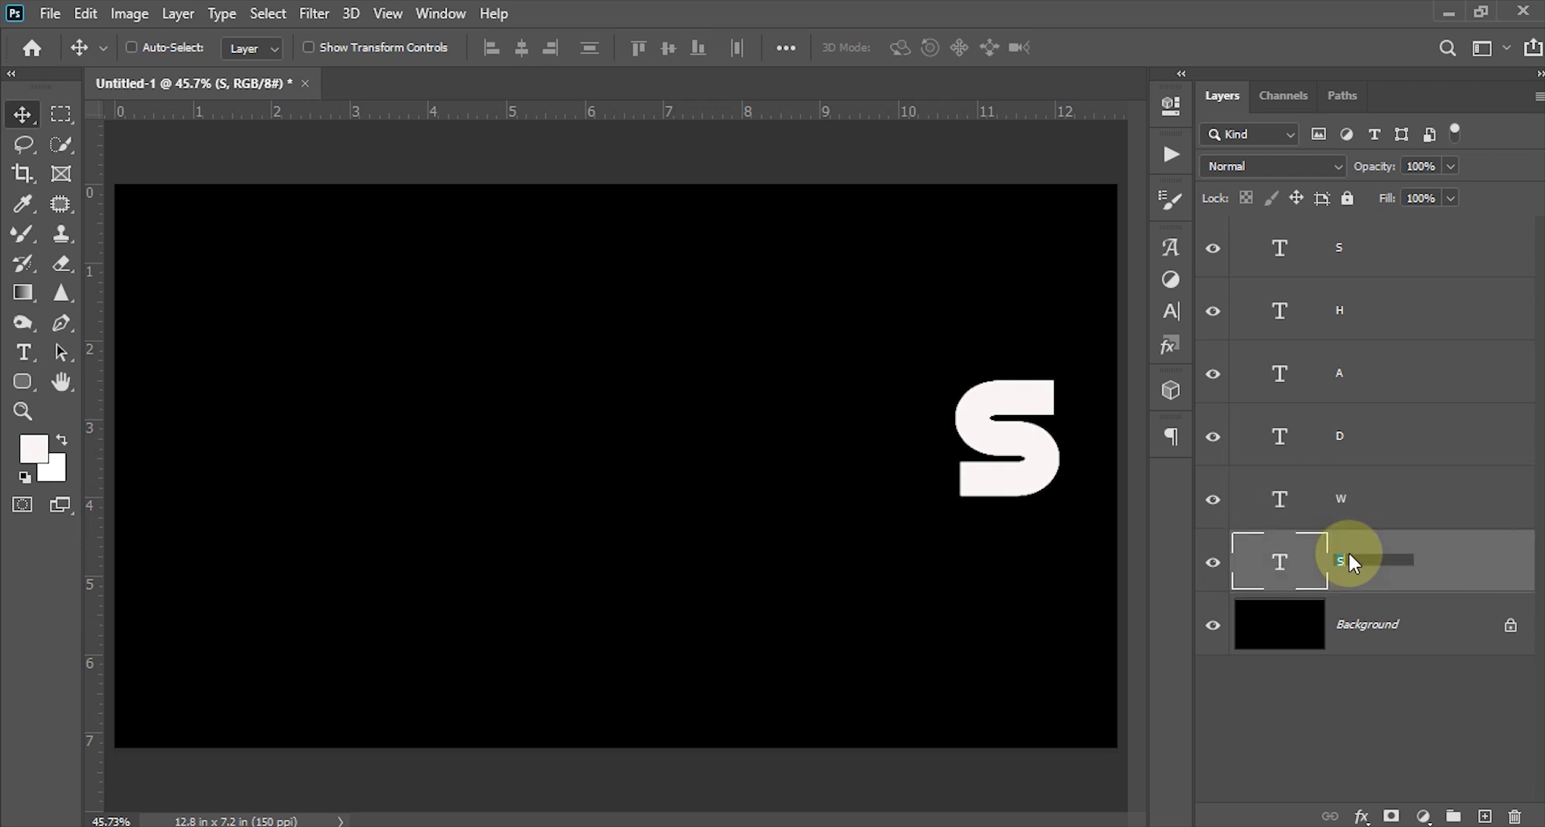
{"action": "type", "text": "O"}
{"action": "key", "text": "Return"}
{"action": "left_click", "coordinate": [1283, 499]}
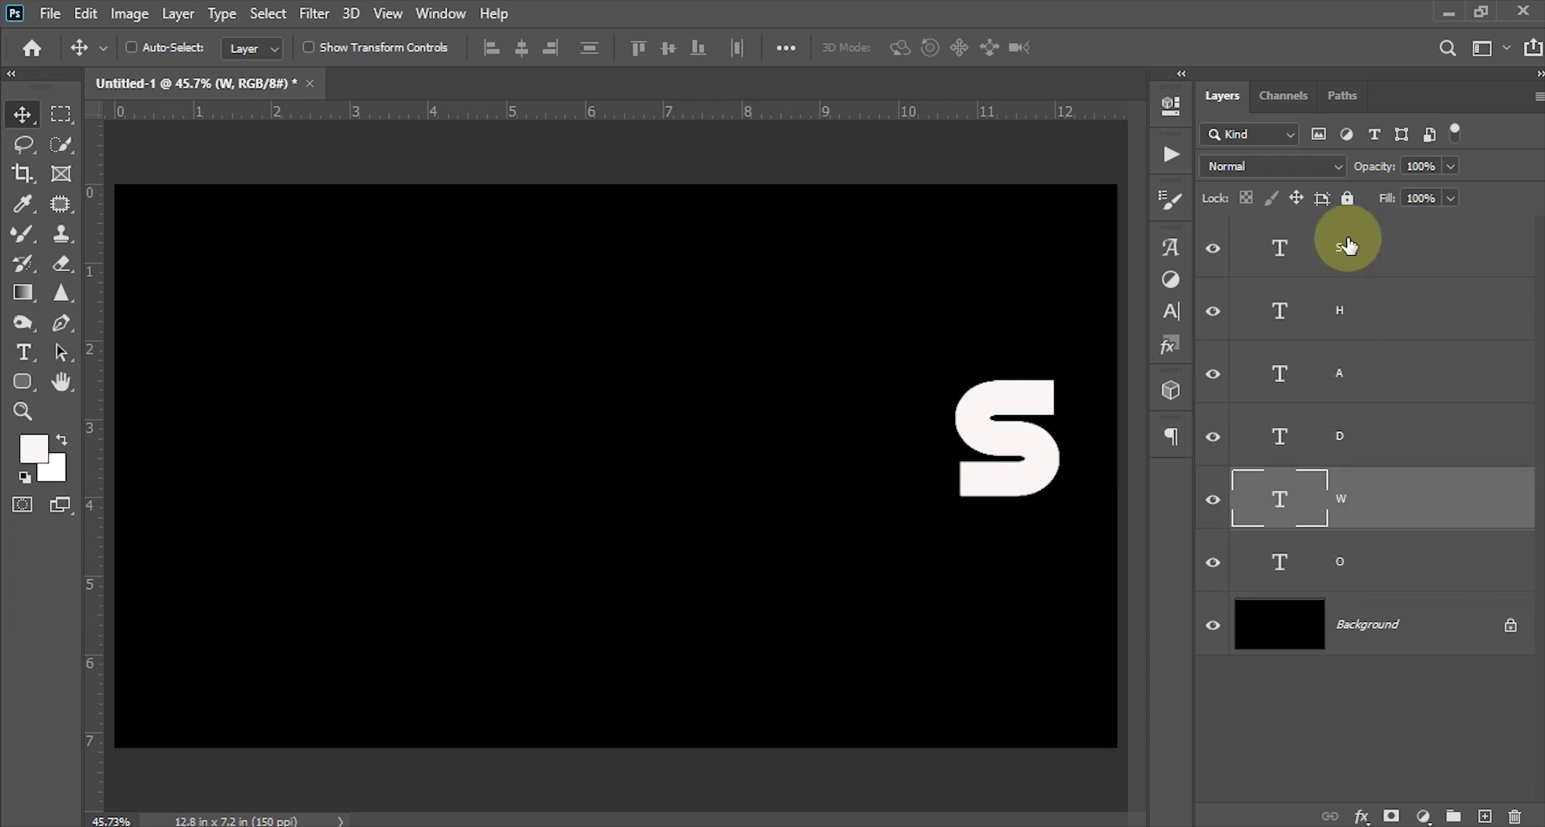
Move the top S to the left edge and retype a centre copy as H beside it.
{"action": "left_click", "coordinate": [966, 420], "text": "ctrl"}
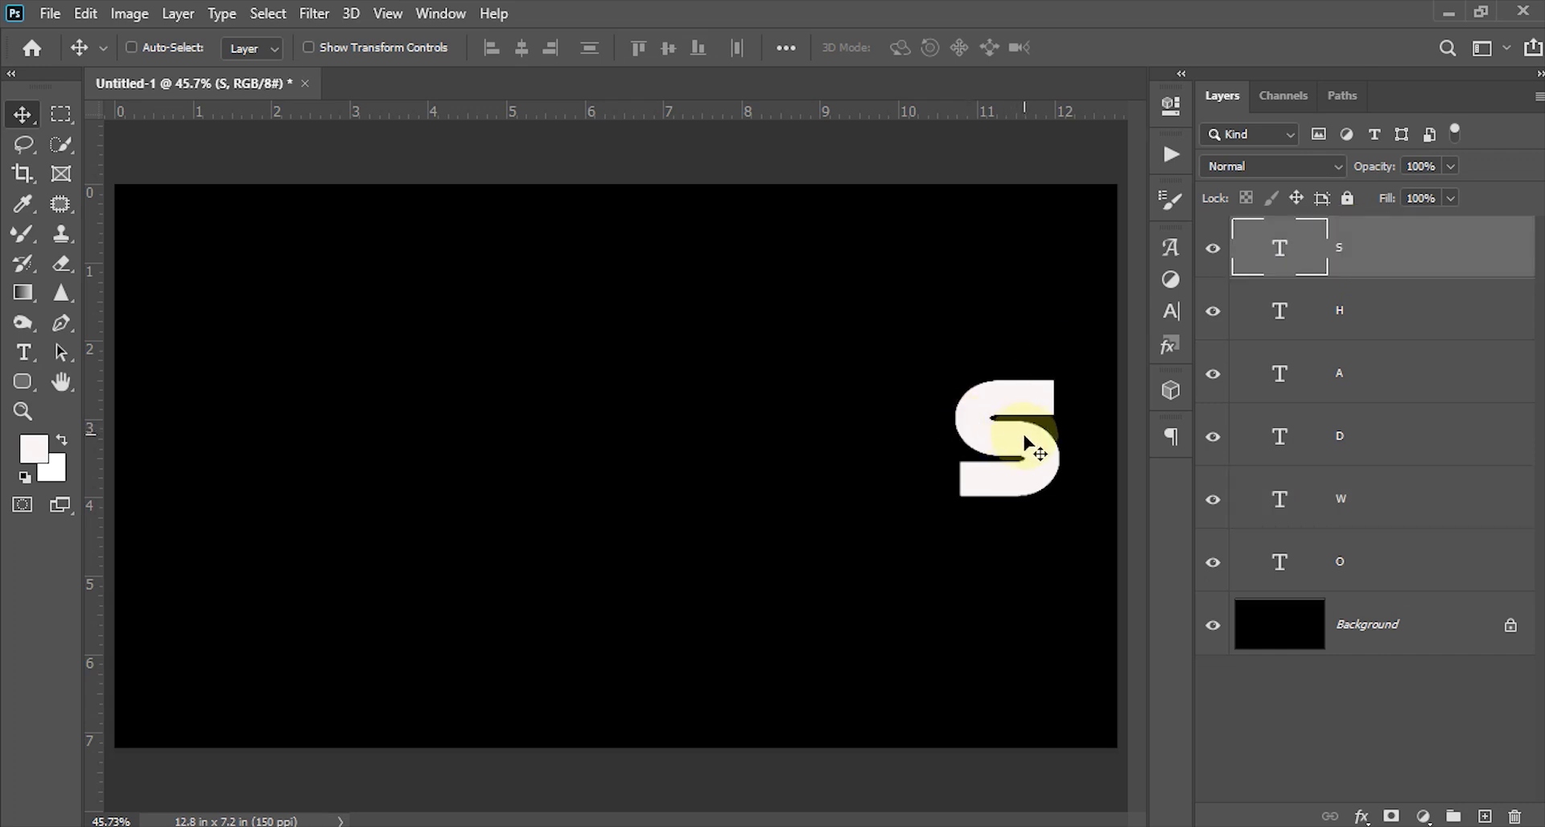
{"action": "left_click_drag", "start_coordinate": [1048, 440], "coordinate": [248, 451]}
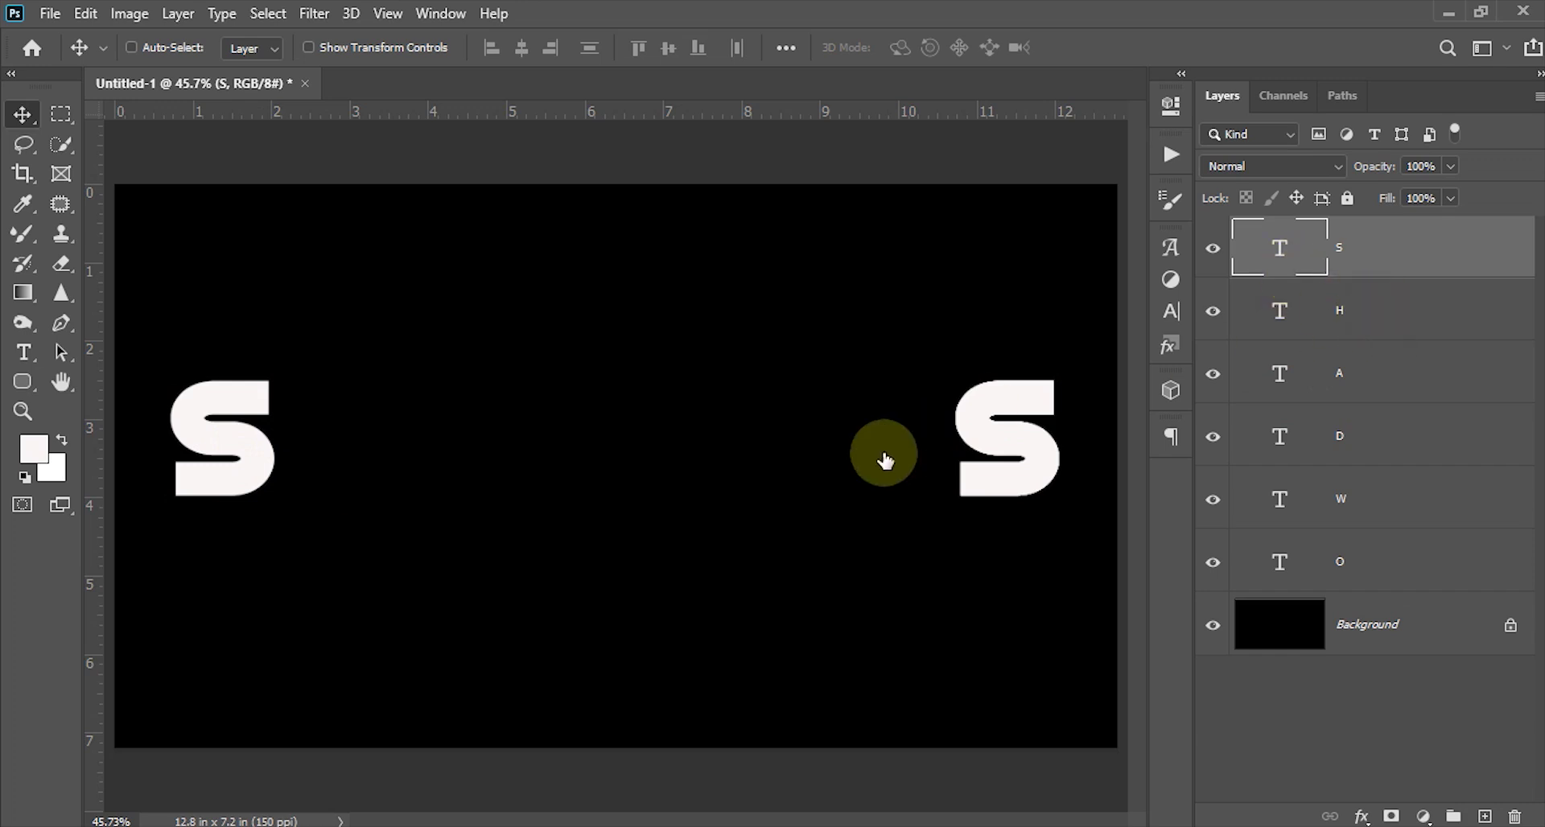
{"action": "left_click", "coordinate": [962, 465], "text": "ctrl"}
{"action": "left_click_drag", "start_coordinate": [1039, 467], "coordinate": [722, 471]}
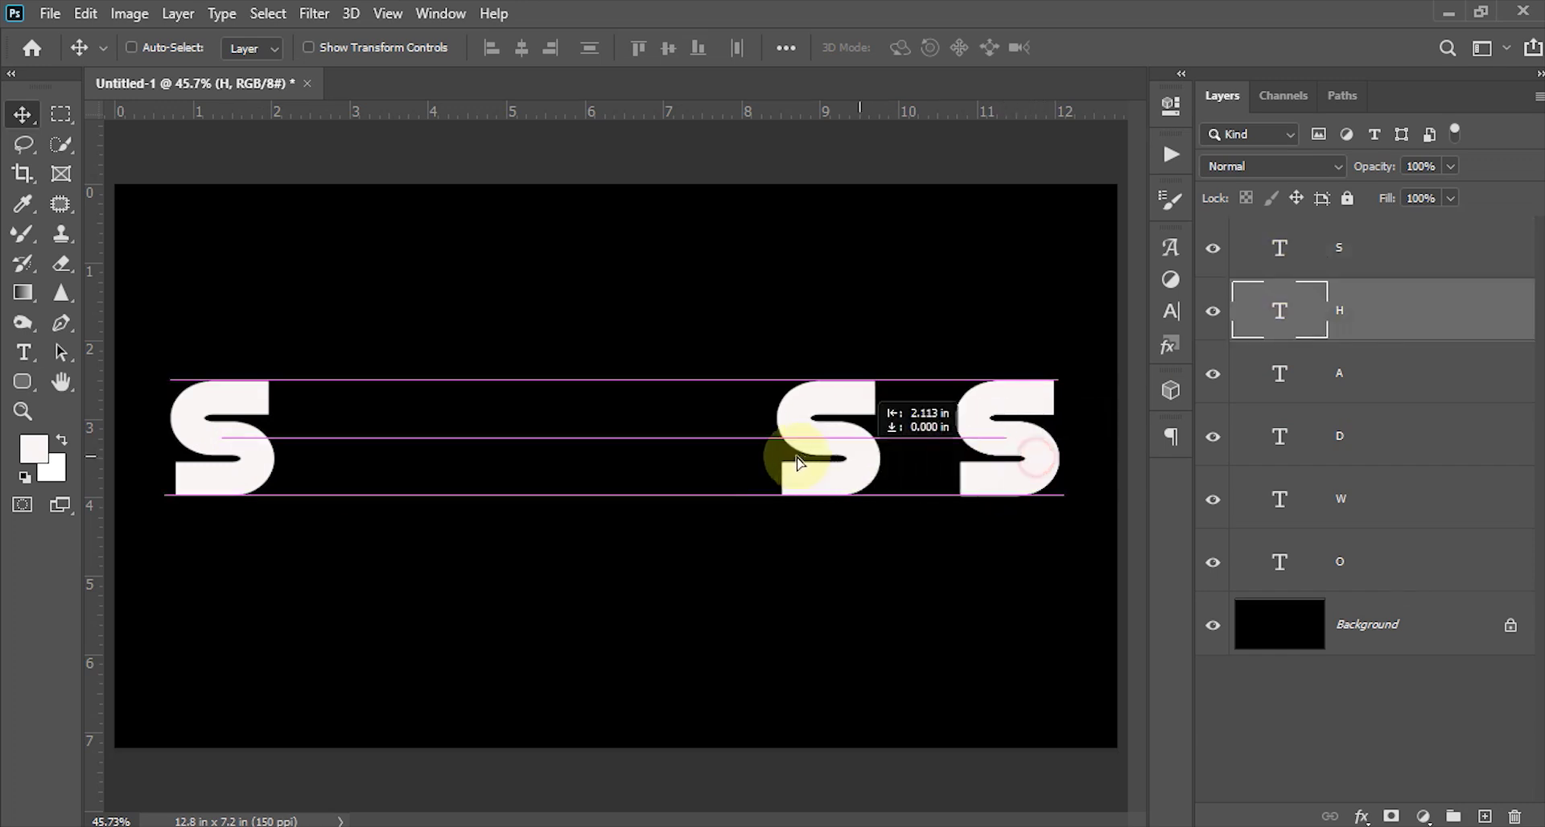
{"action": "key", "text": "t"}
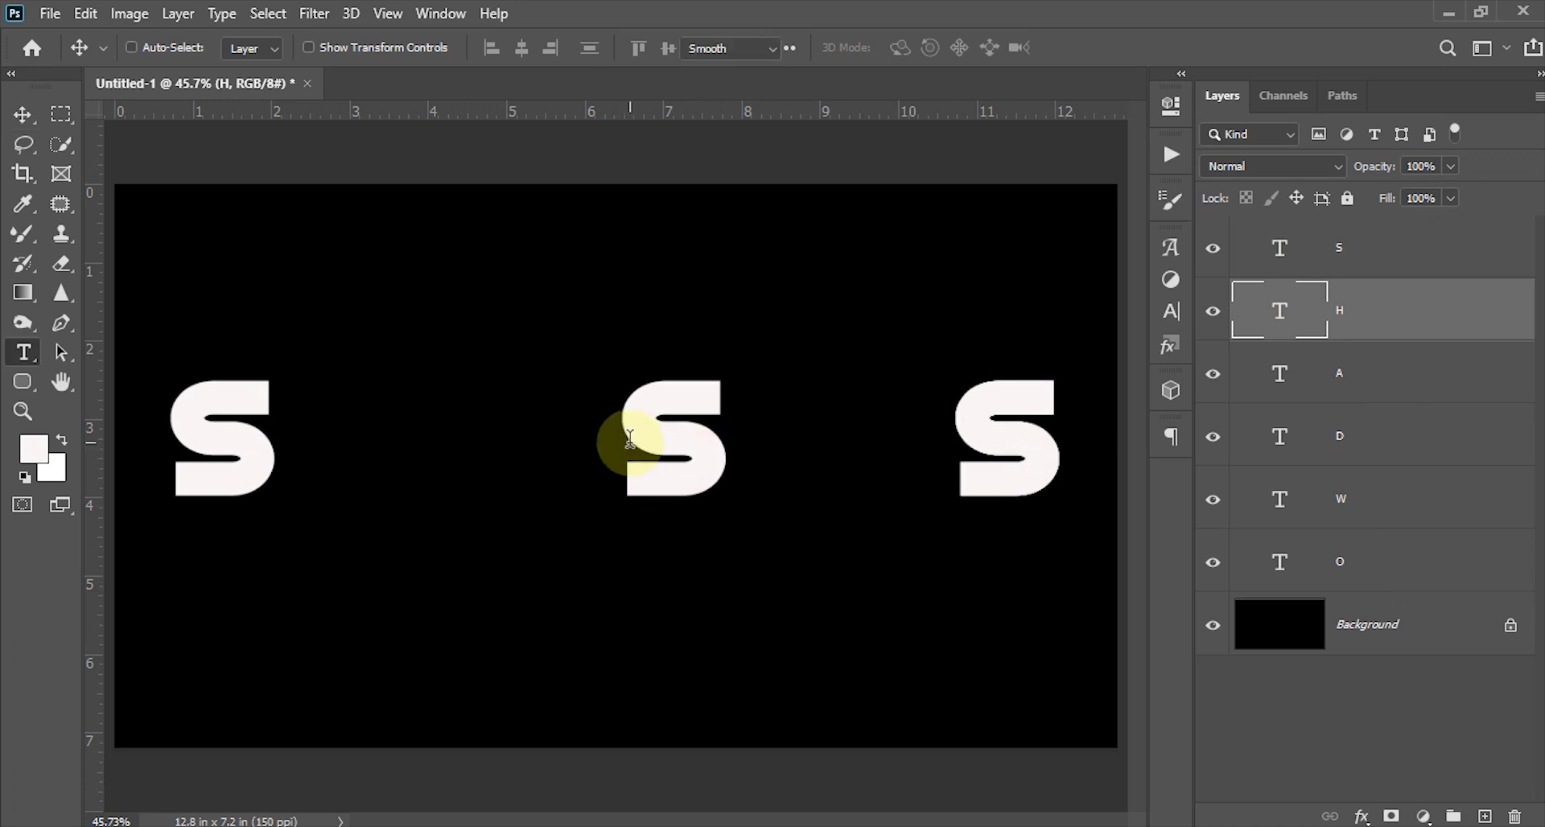
{"action": "double_click", "coordinate": [684, 443]}
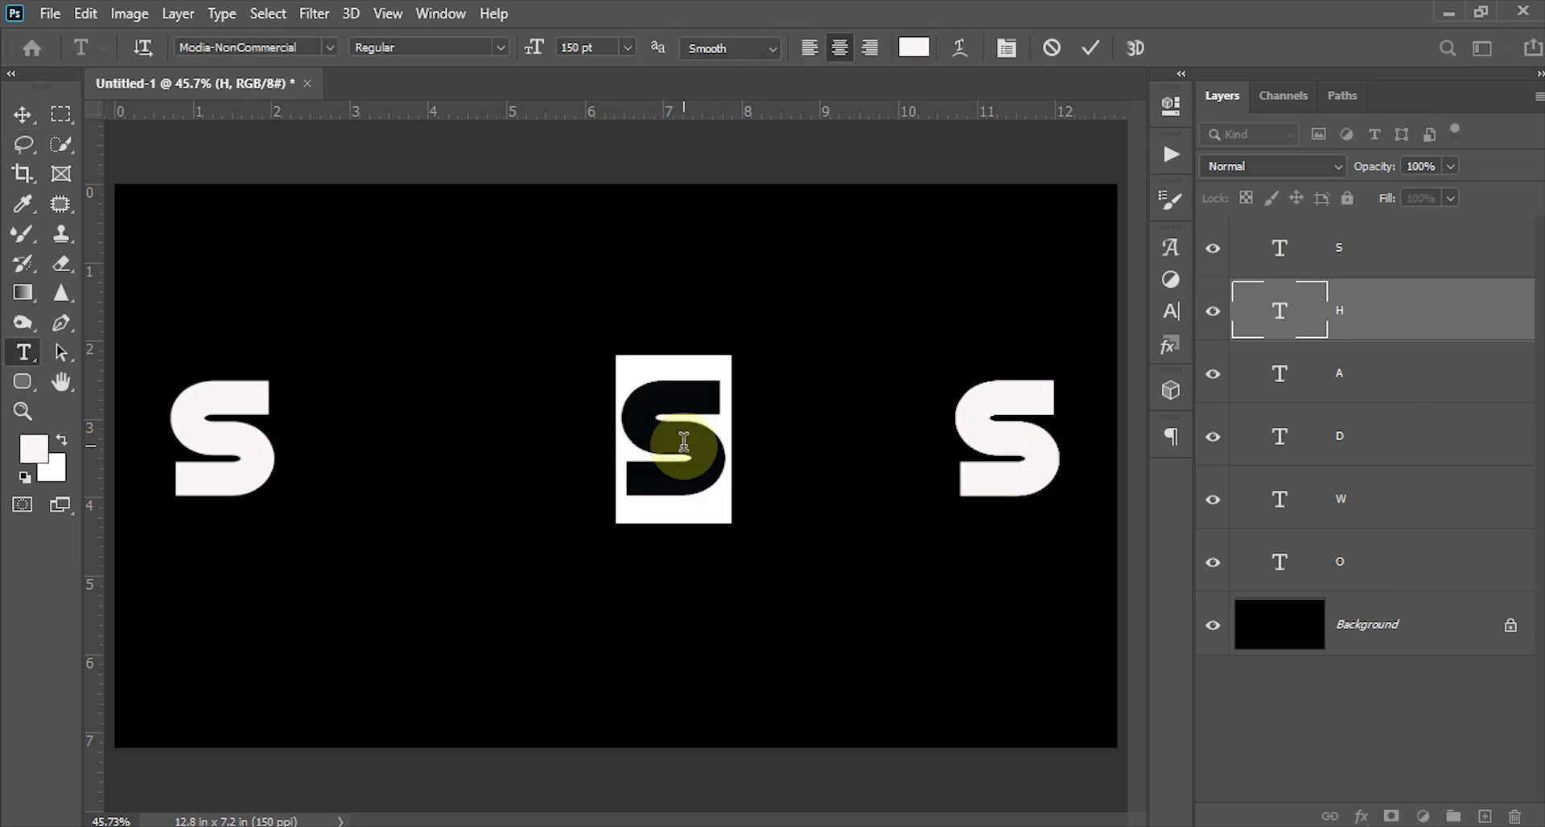
{"action": "type", "text": "H"}
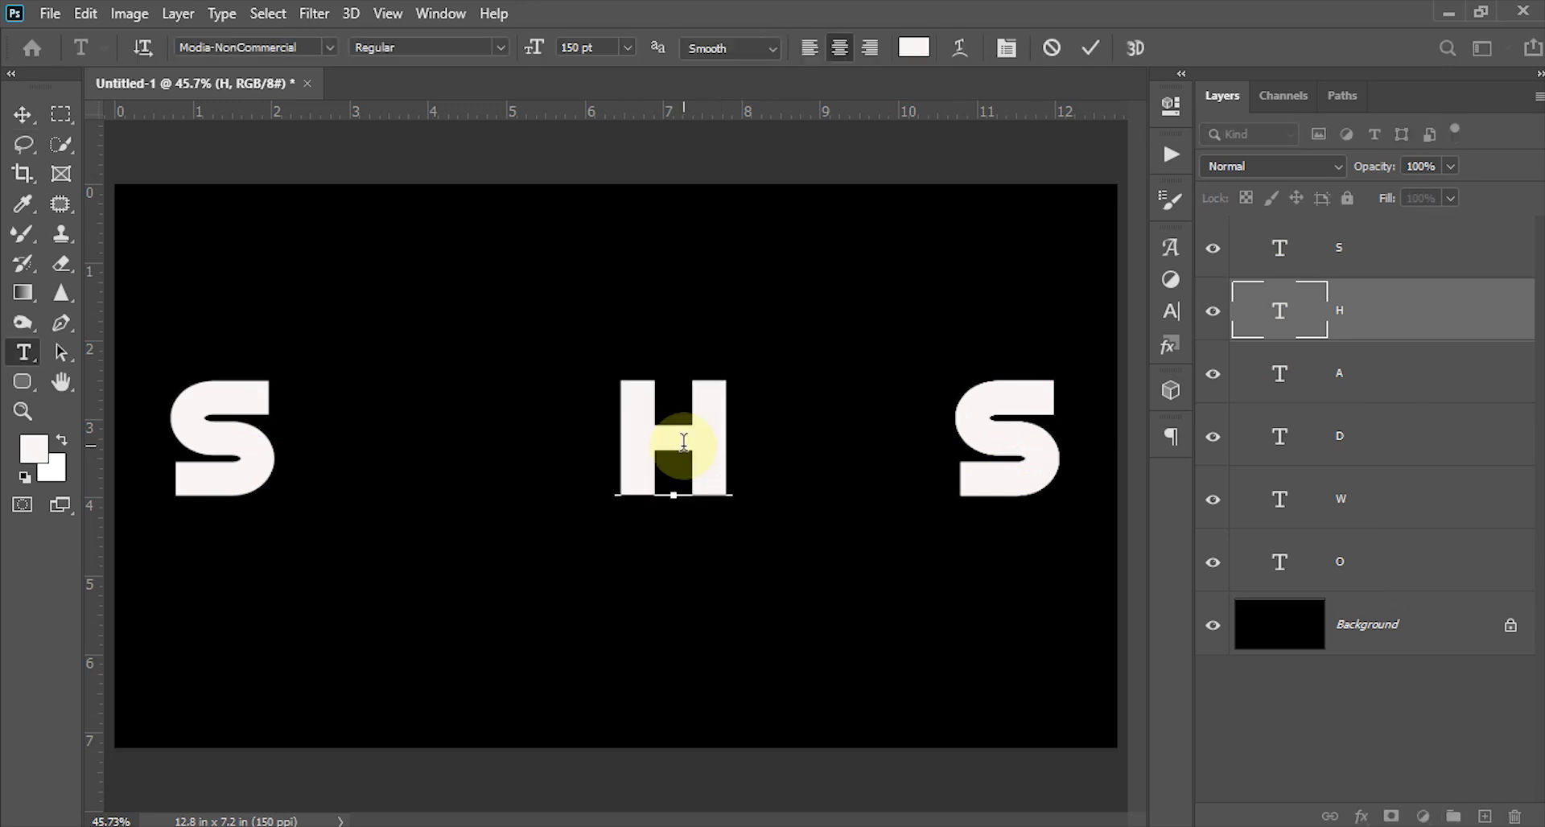
{"action": "left_click", "coordinate": [1090, 44]}
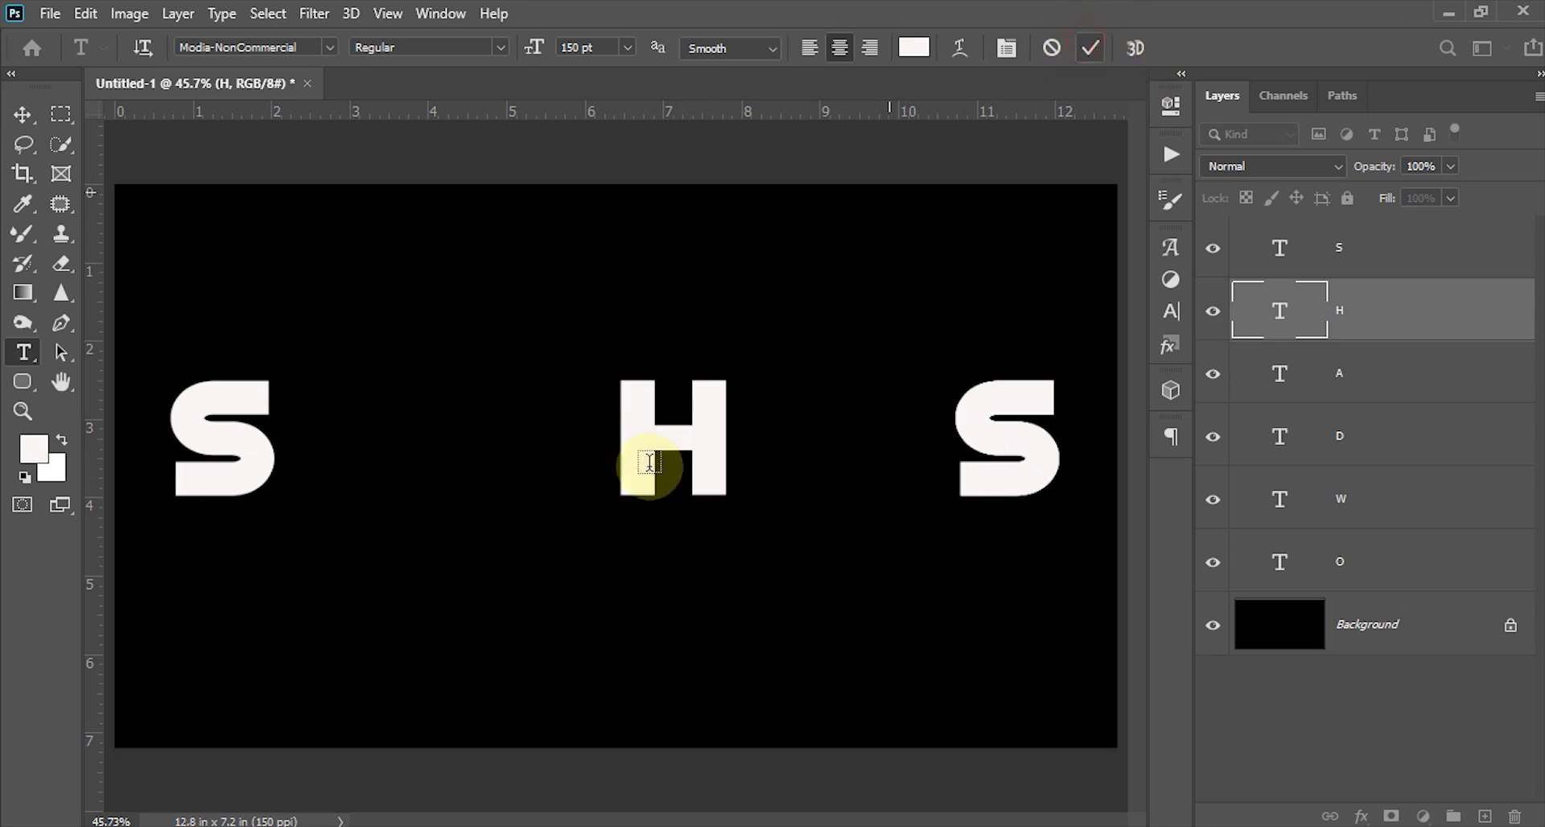
{"action": "key", "text": "v"}
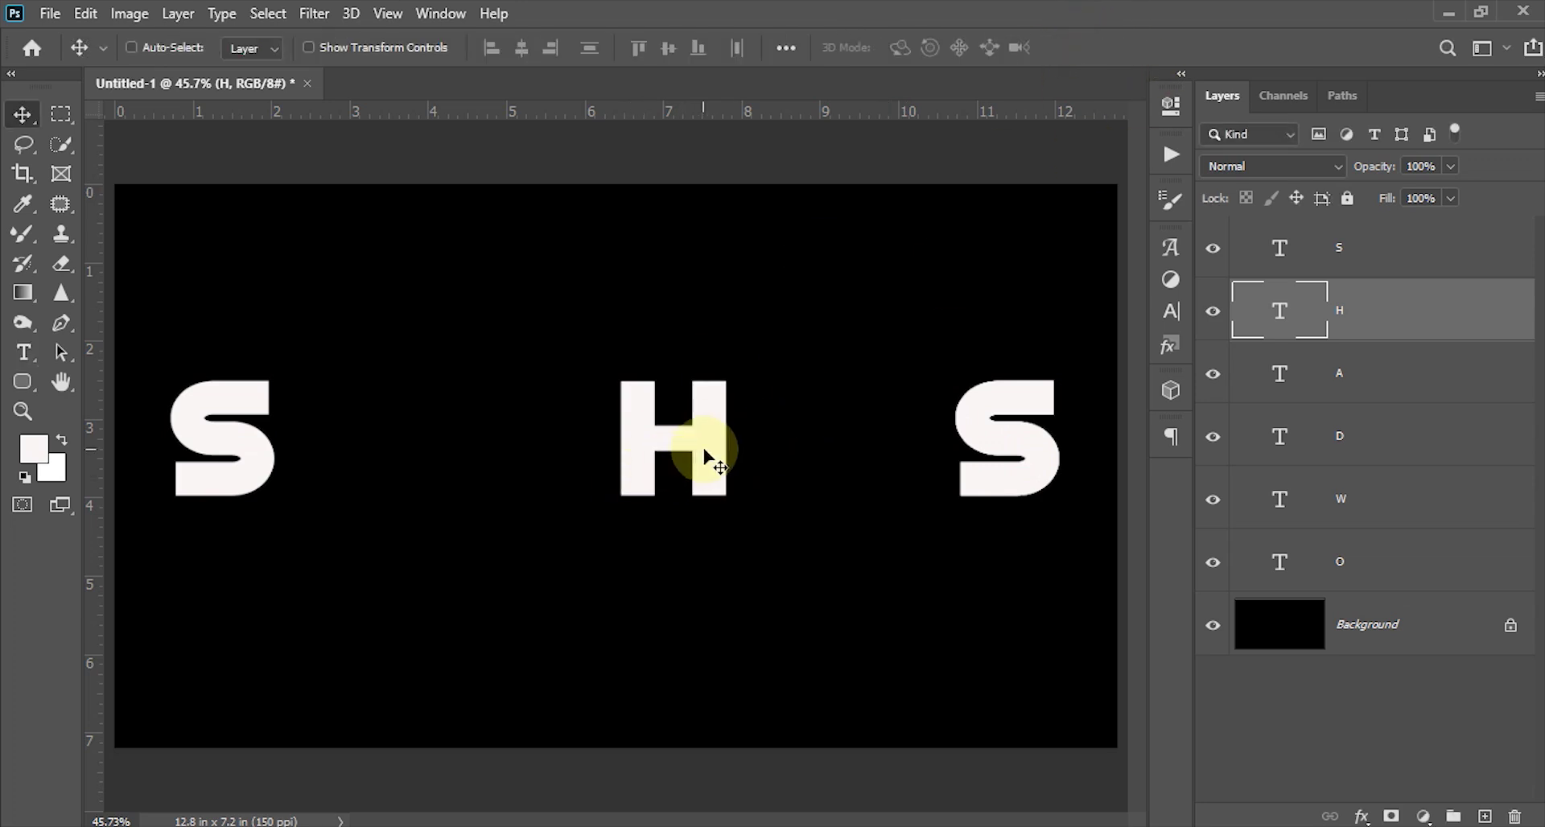
{"action": "left_click_drag", "start_coordinate": [696, 450], "coordinate": [360, 455]}
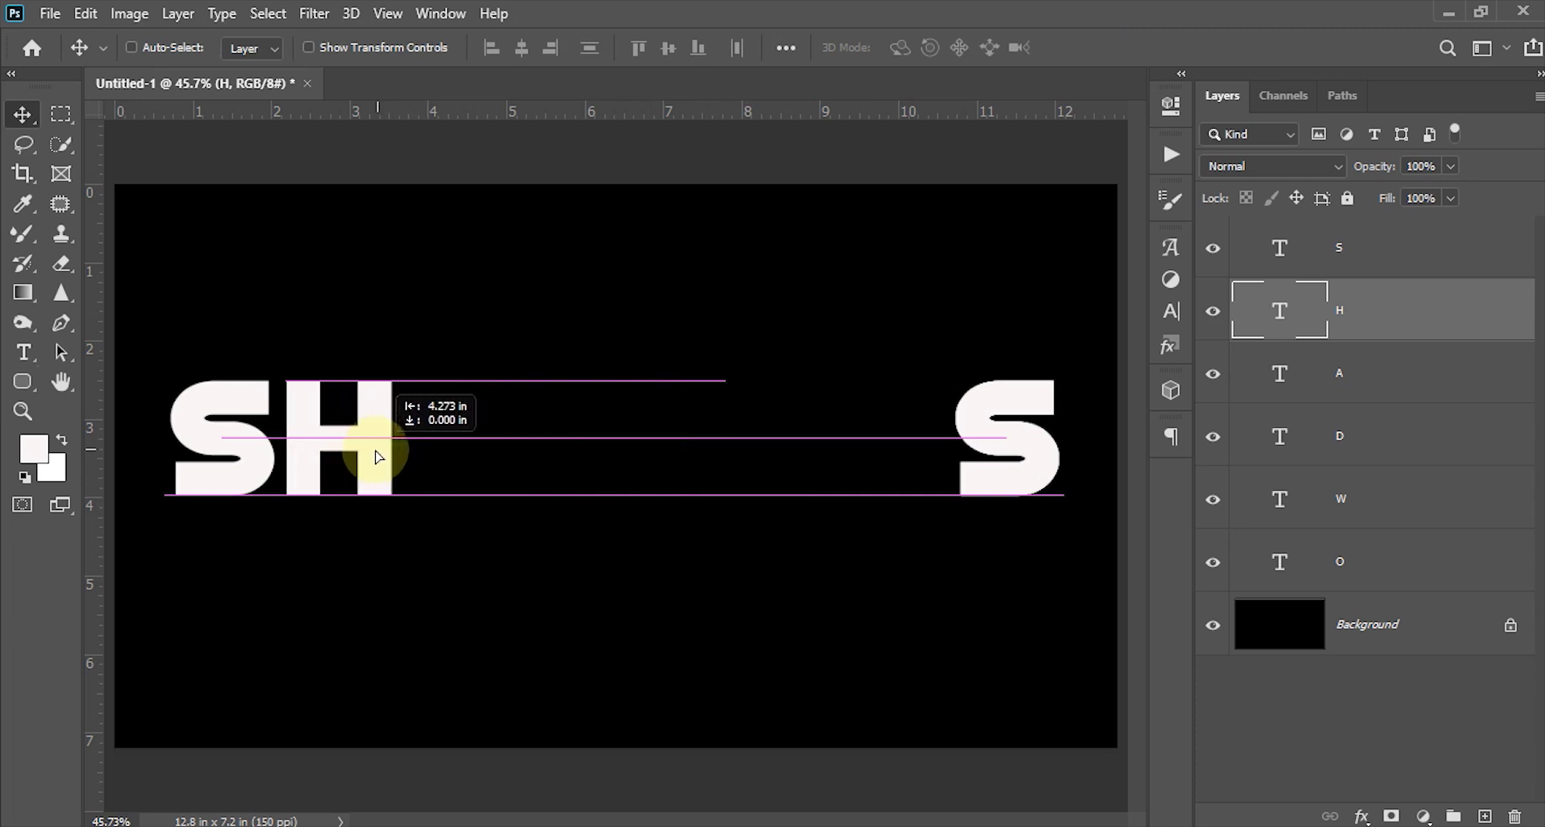
Retype the right S as A, place it after SH, and line up the D letter.
{"action": "left_click", "coordinate": [1329, 380]}
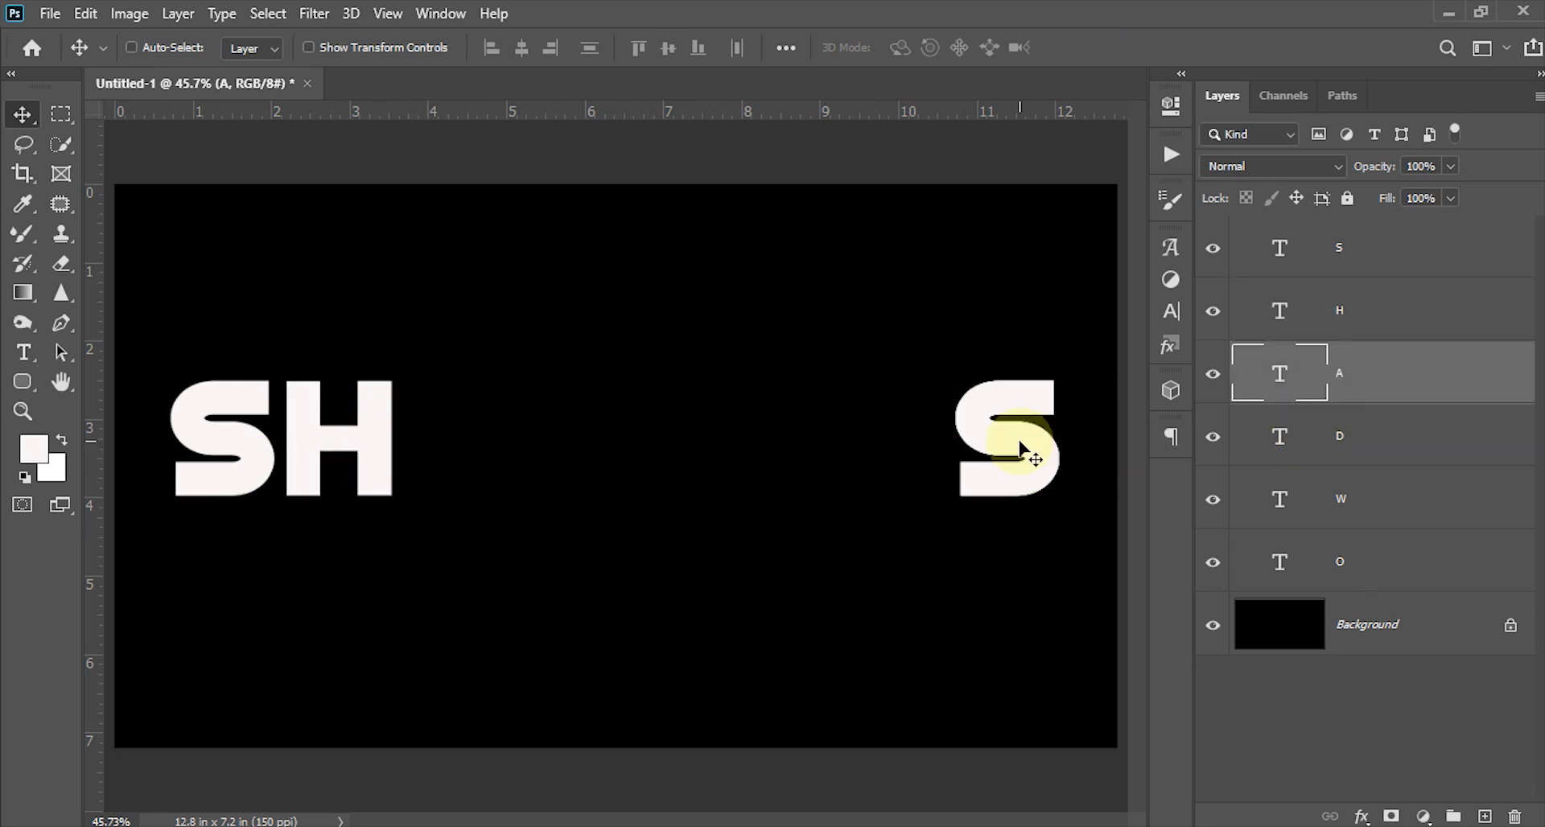
{"action": "key", "text": "t"}
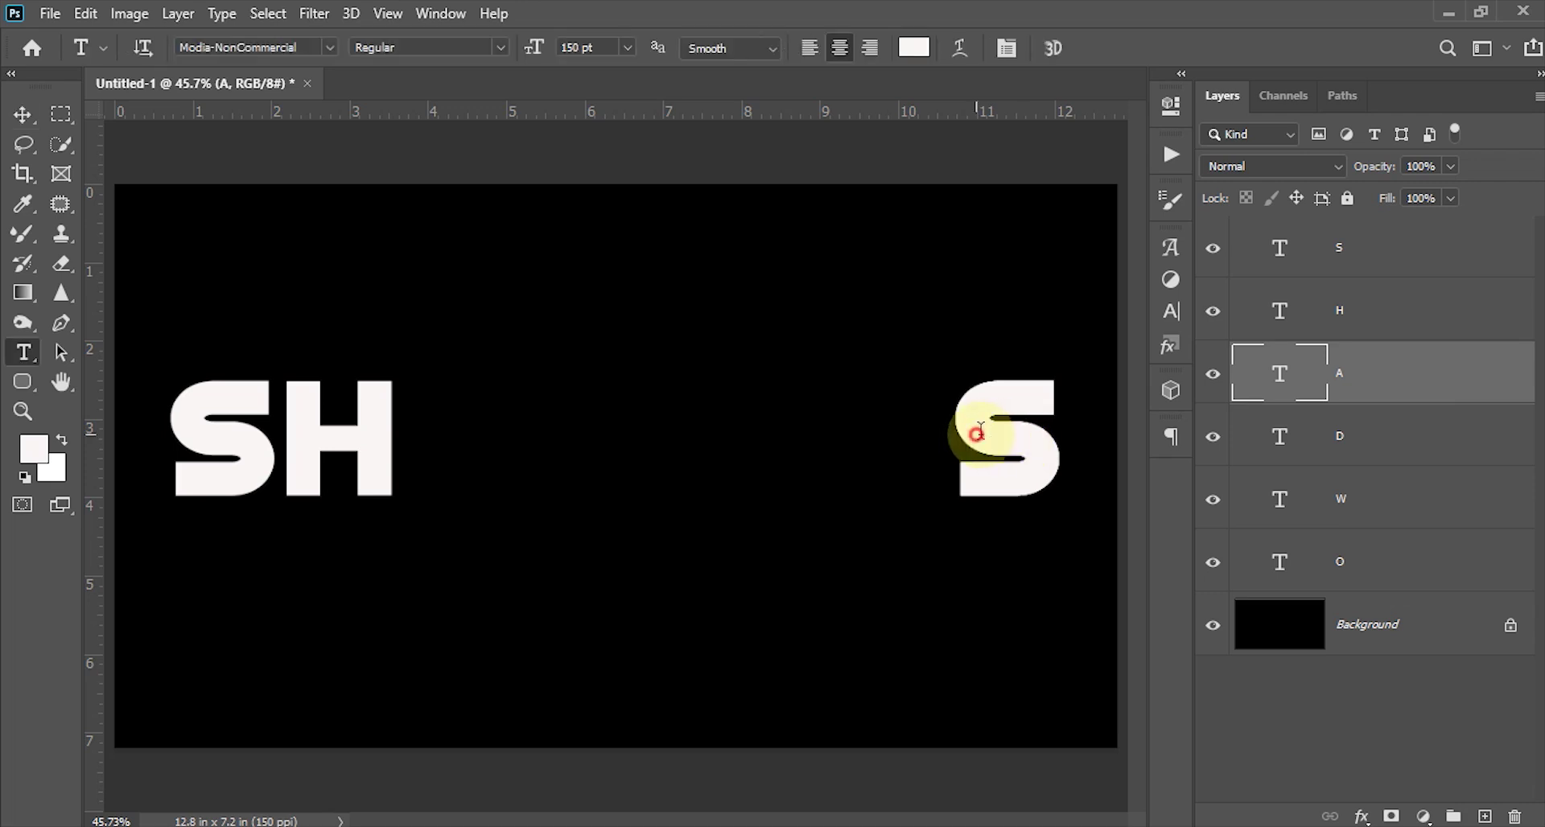
{"action": "double_click", "coordinate": [1021, 440]}
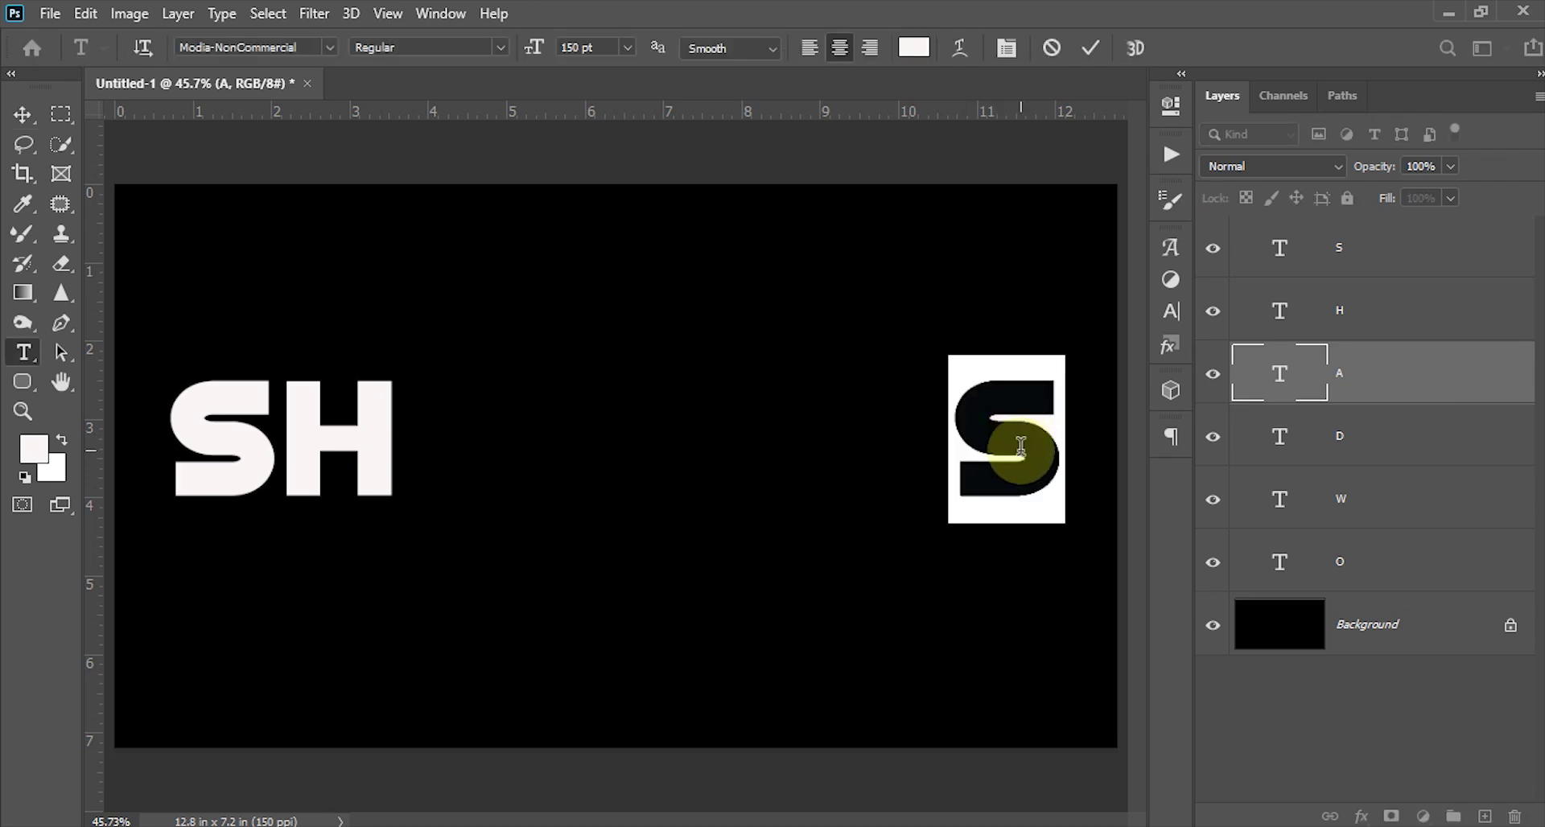
{"action": "type", "text": "A"}
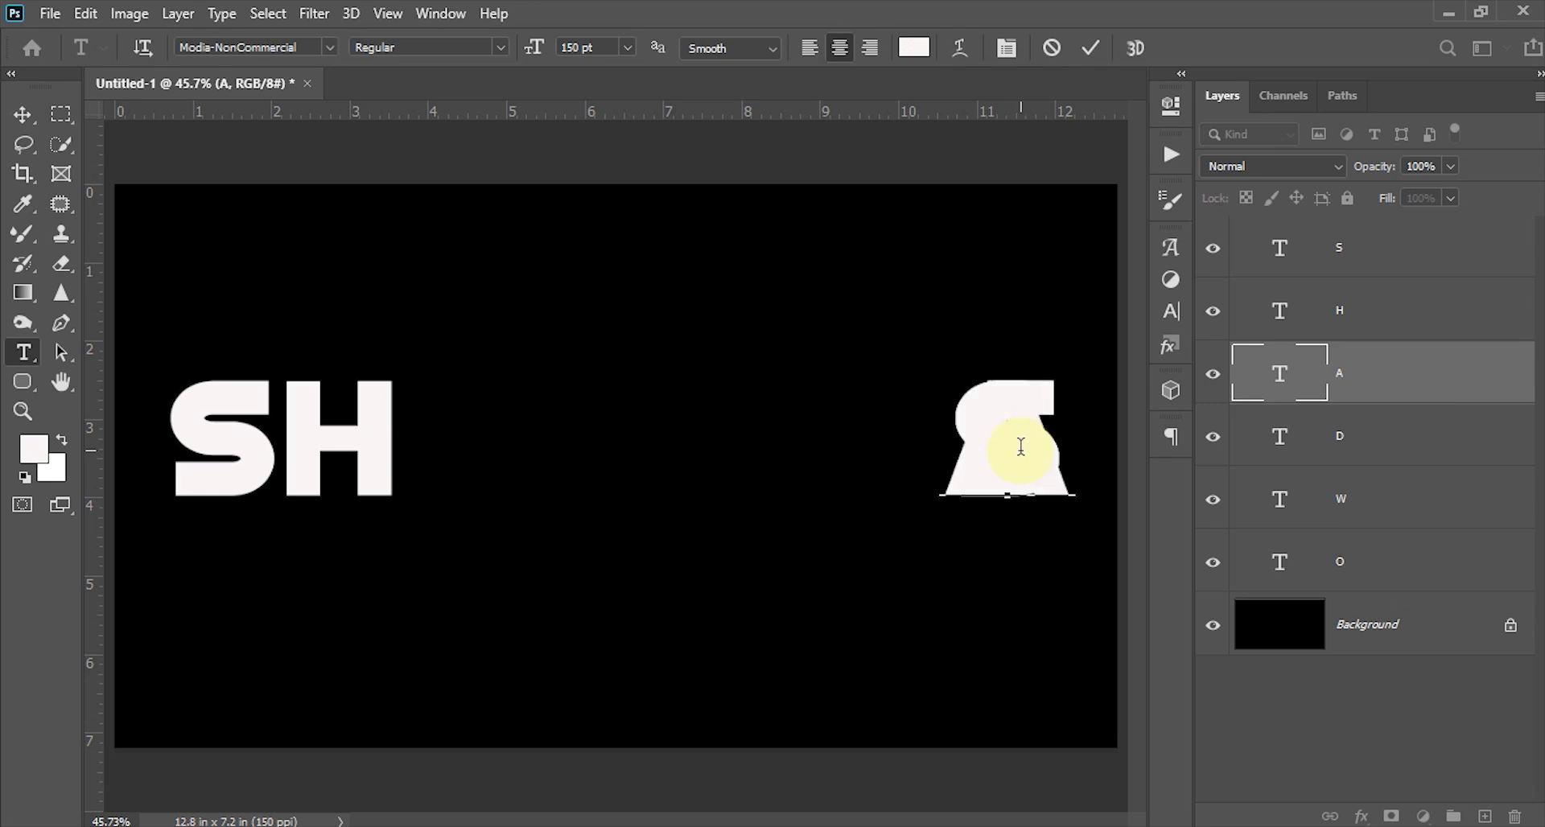
{"action": "key", "text": "ctrl+Return"}
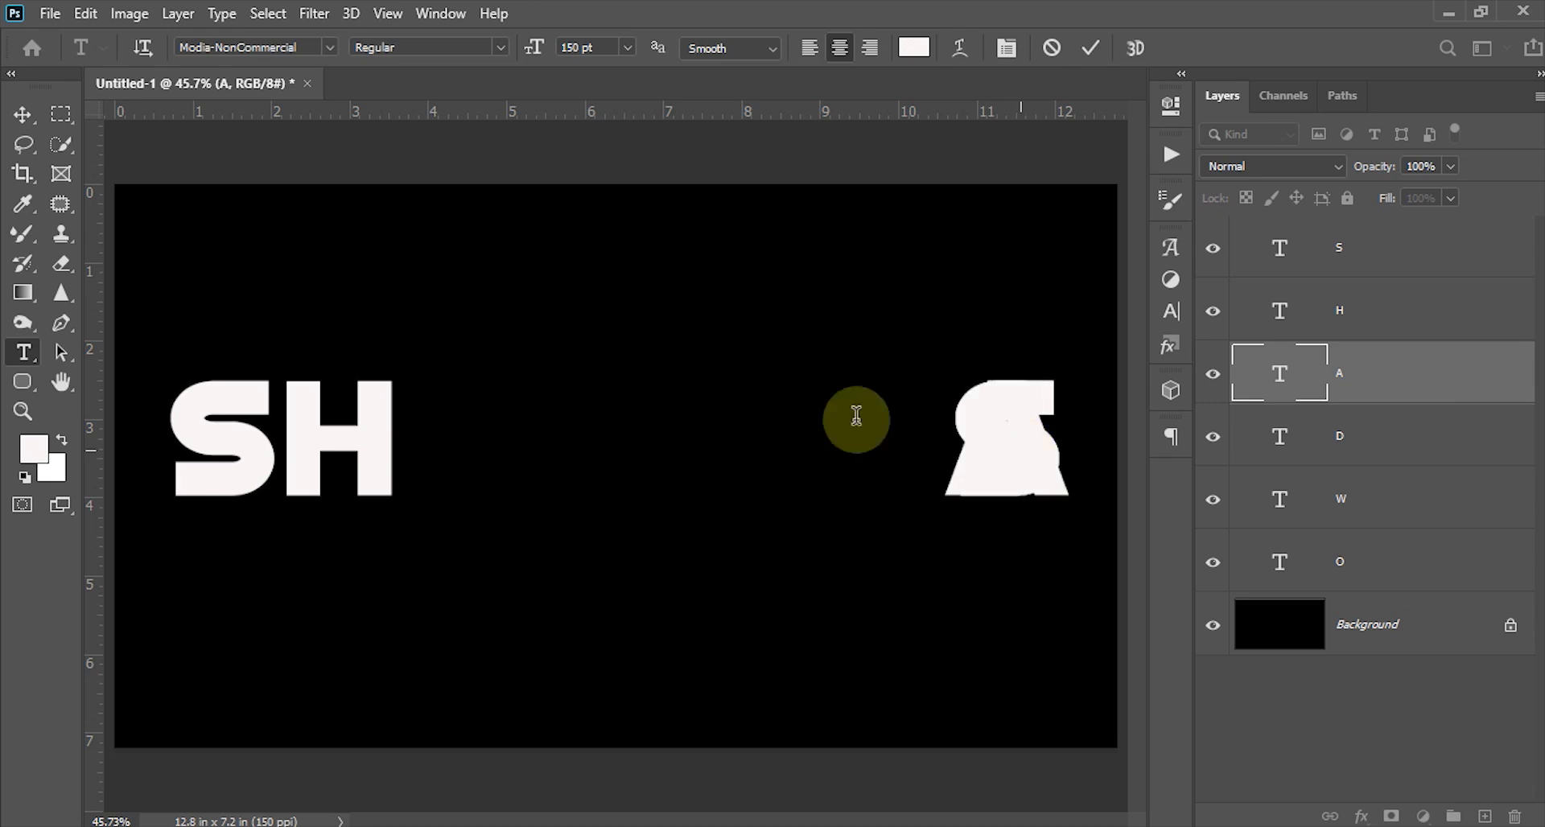
{"action": "left_click", "coordinate": [22, 120]}
{"action": "left_click_drag", "start_coordinate": [1002, 463], "coordinate": [469, 465]}
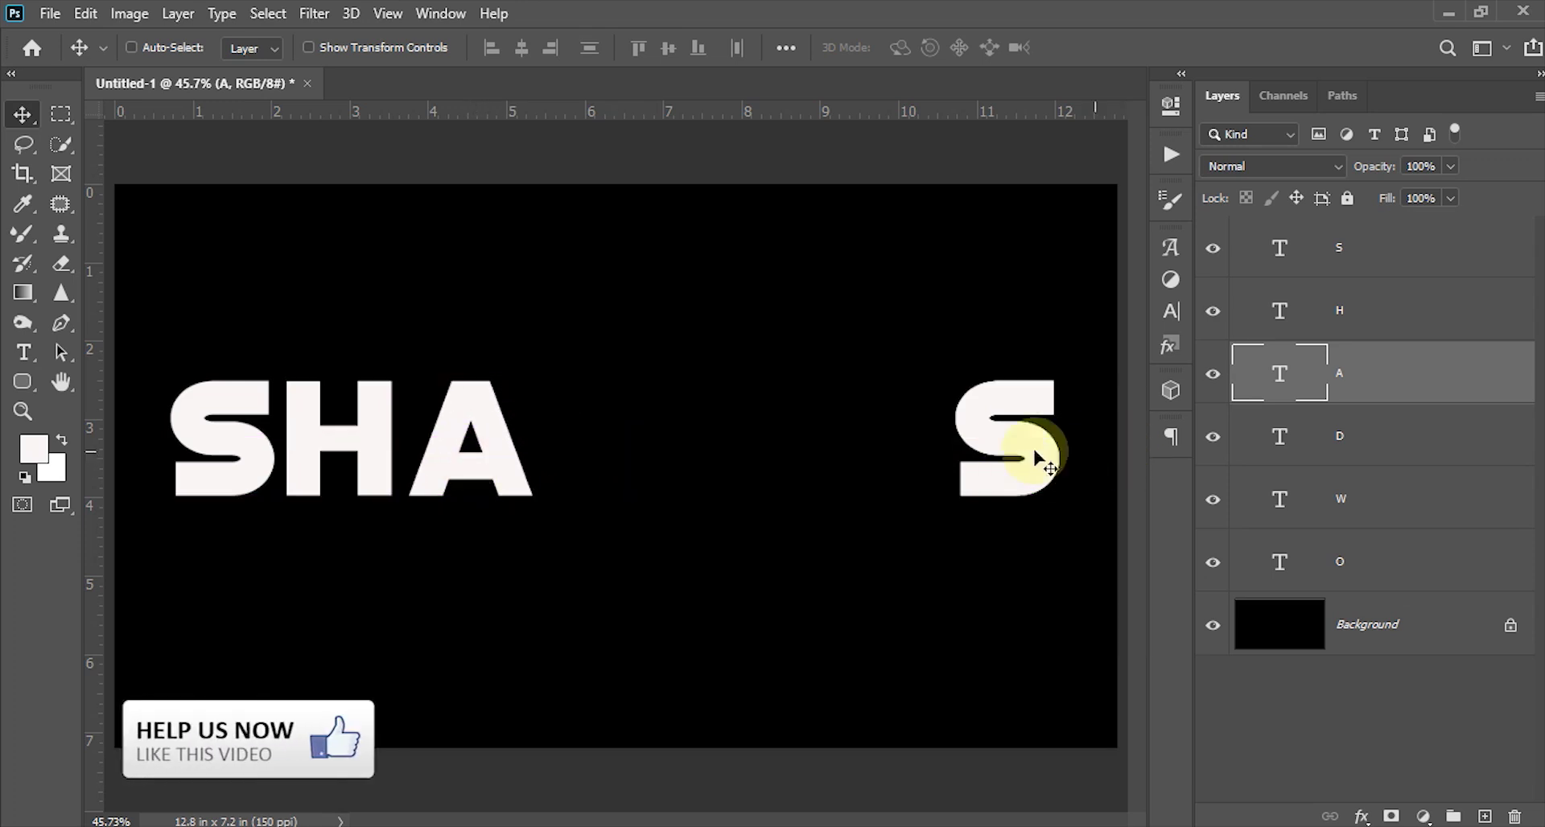
{"action": "left_click_drag", "start_coordinate": [996, 451], "coordinate": [992, 450]}
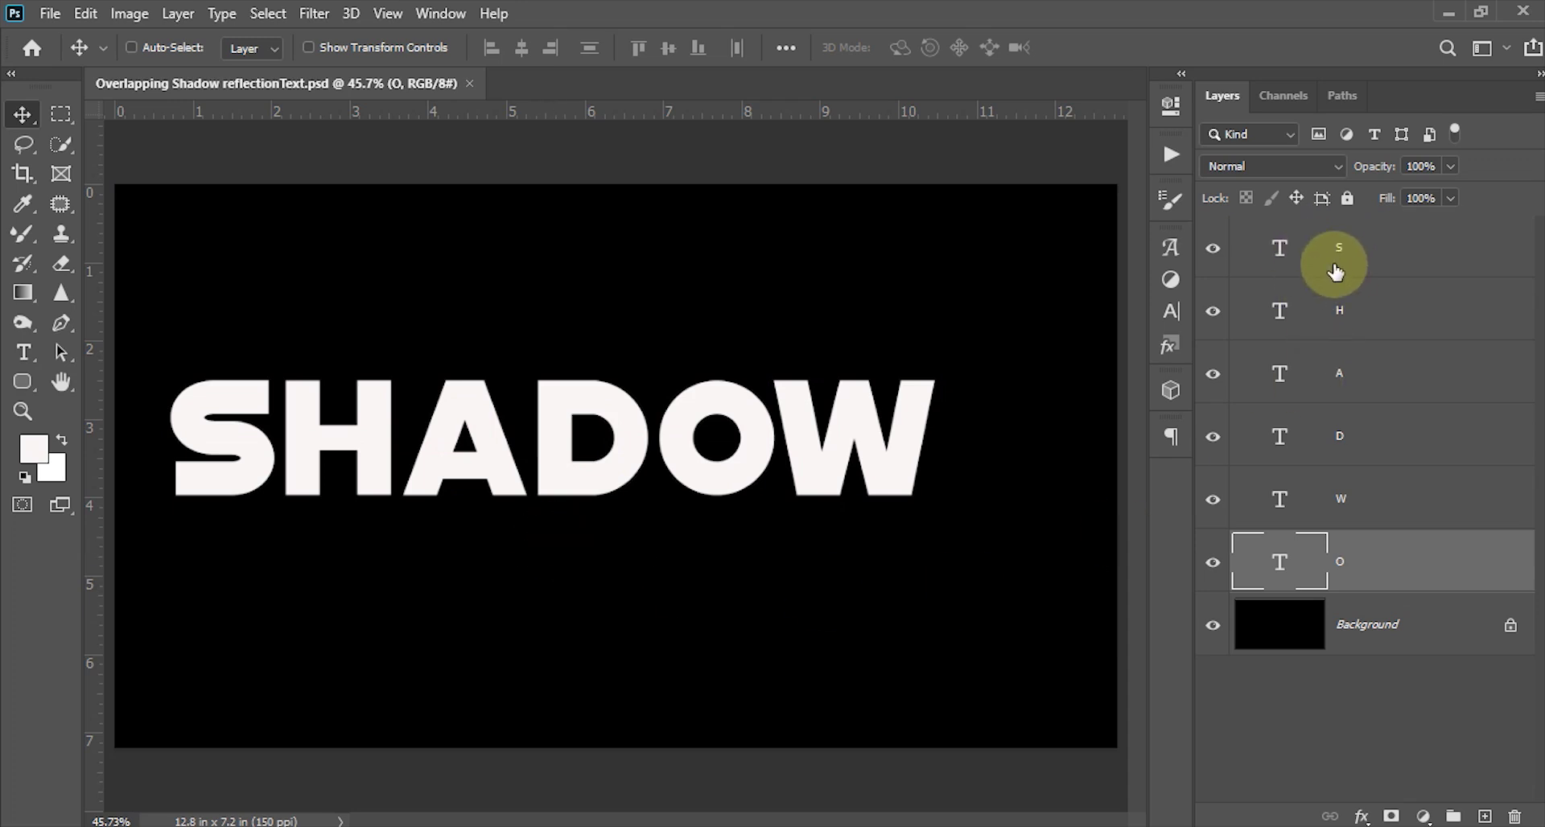
Add a layer mask to the S layer and choose the Foreground to Background gradient preset.
{"action": "left_click", "coordinate": [1379, 256]}
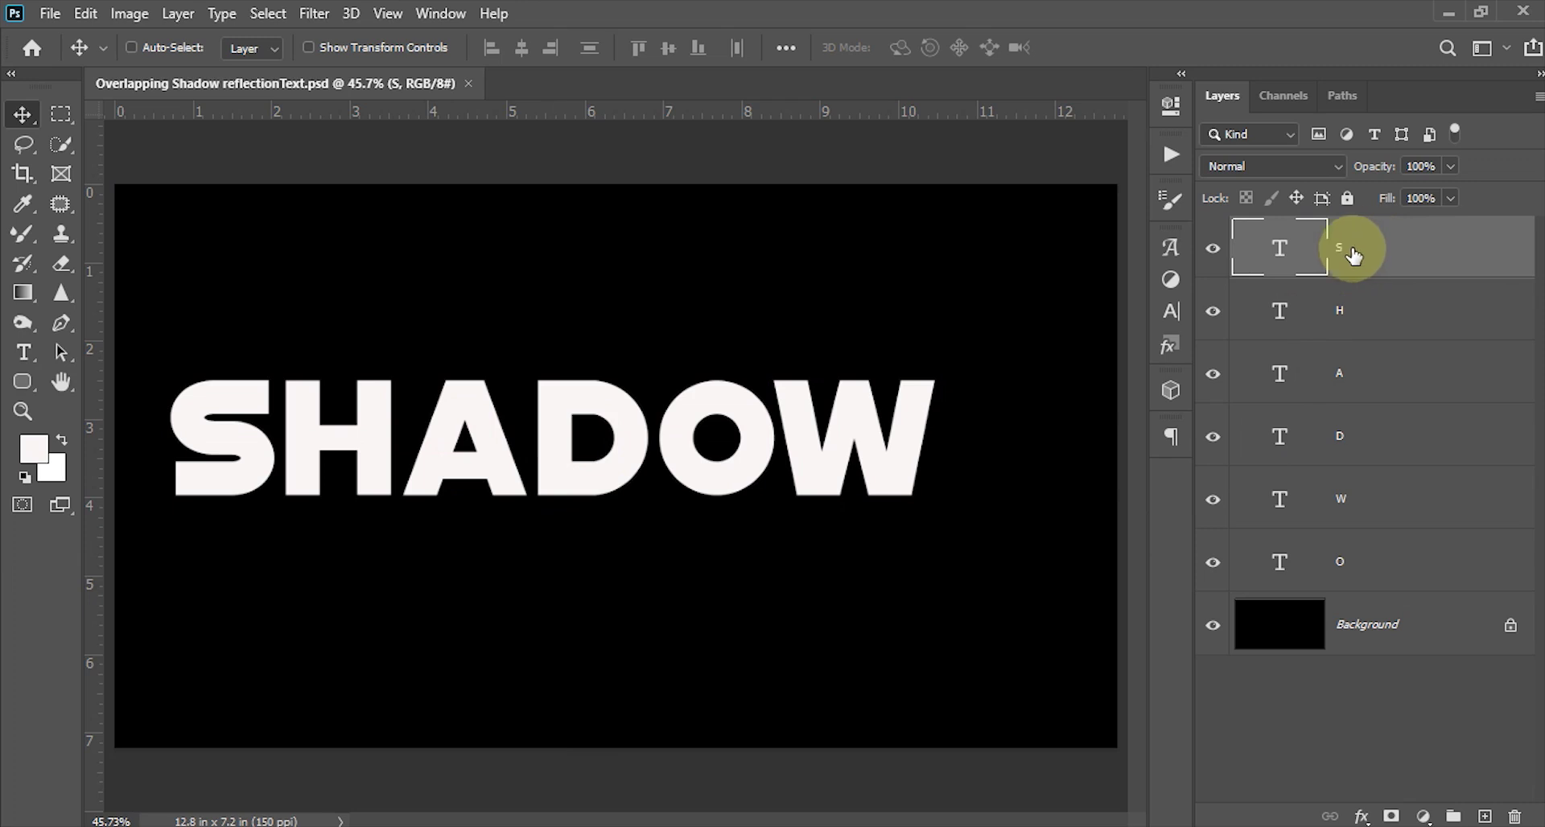
{"action": "left_click", "coordinate": [1391, 817]}
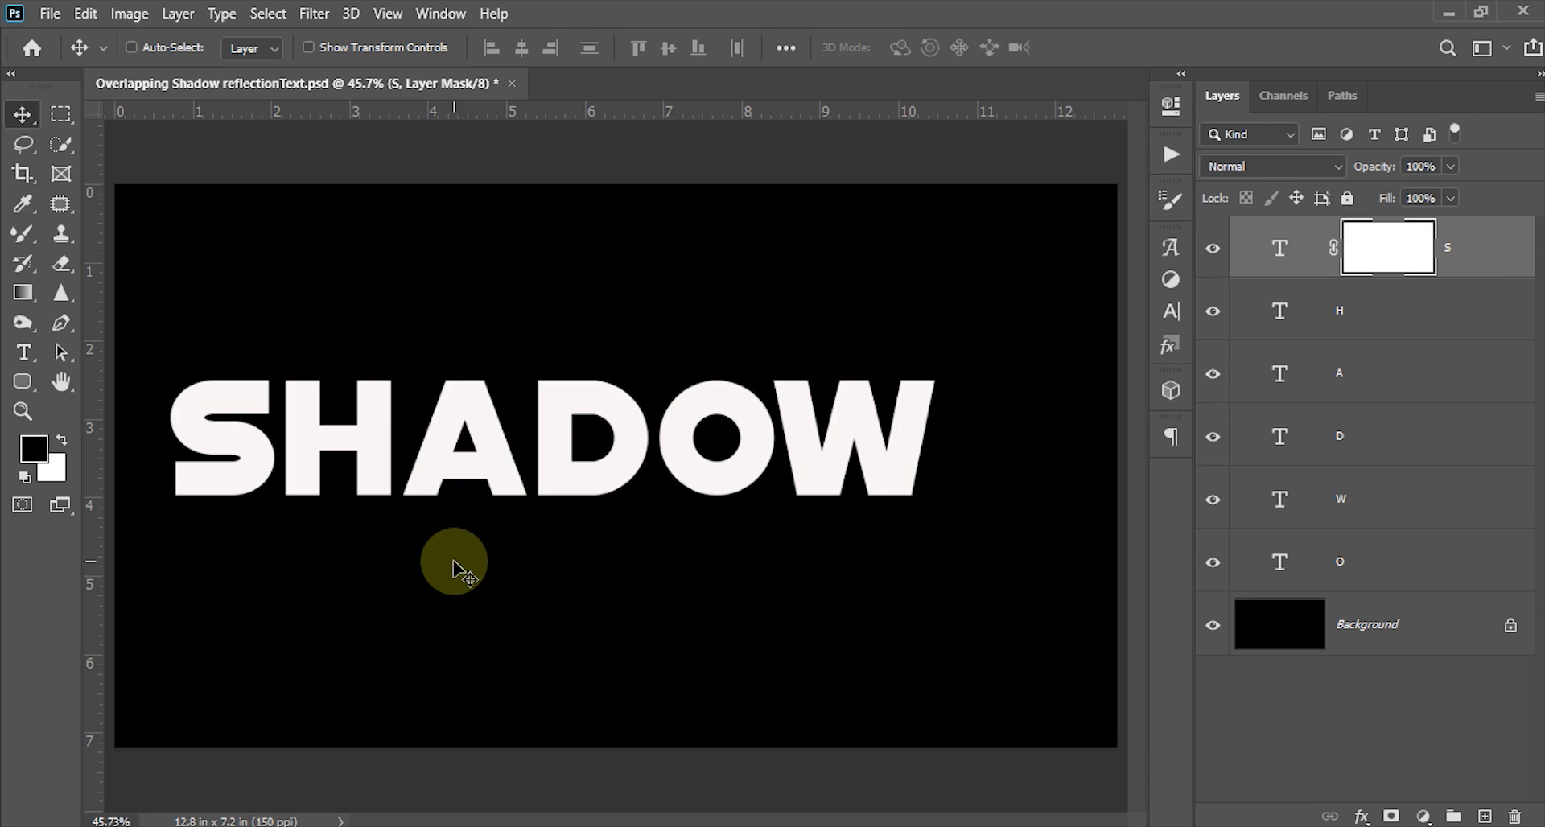
{"action": "key", "text": "g"}
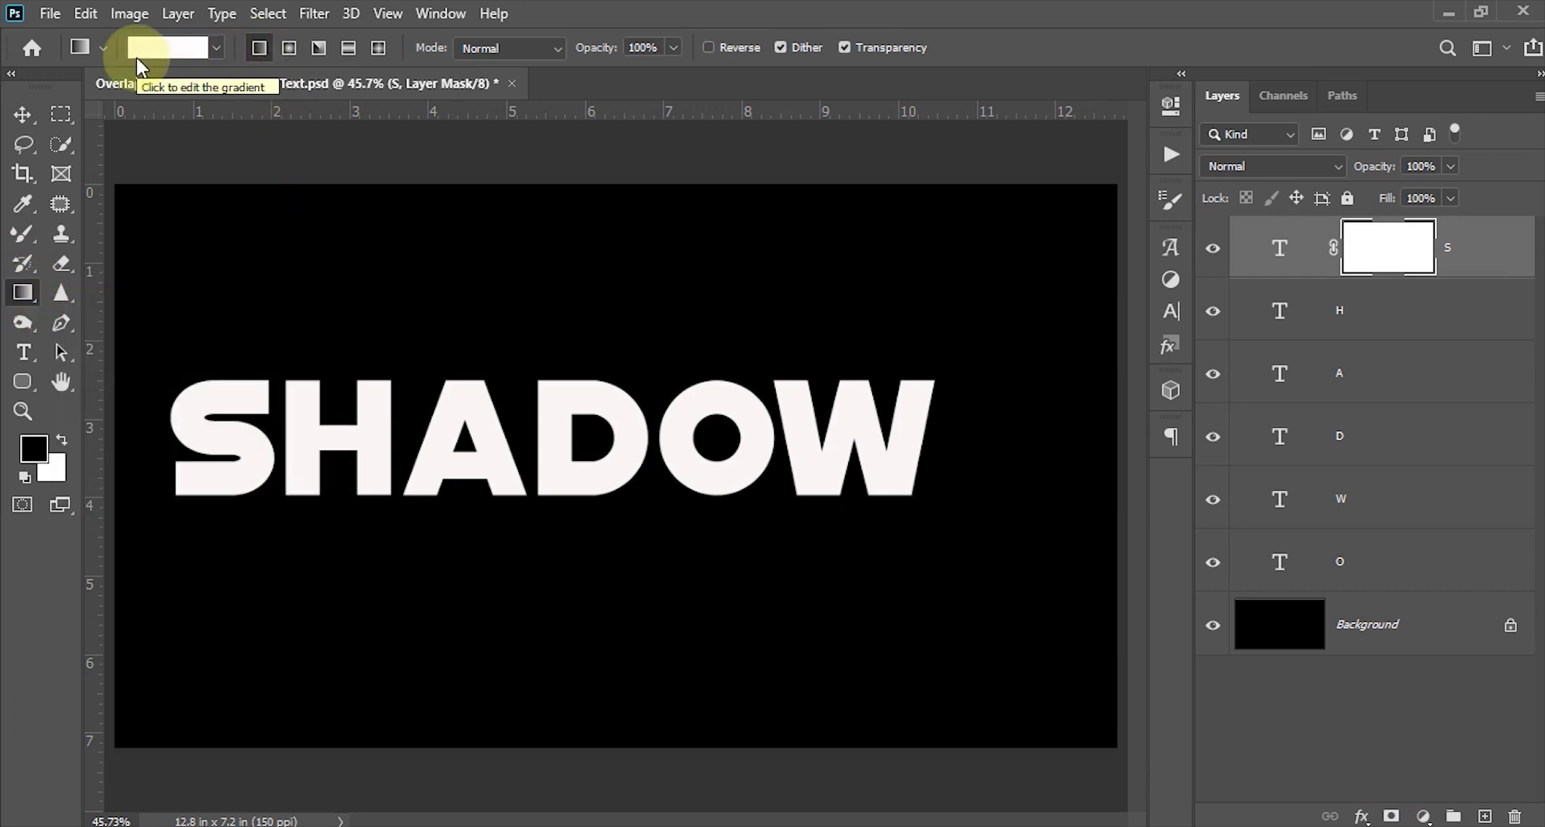
{"action": "left_click", "coordinate": [149, 55]}
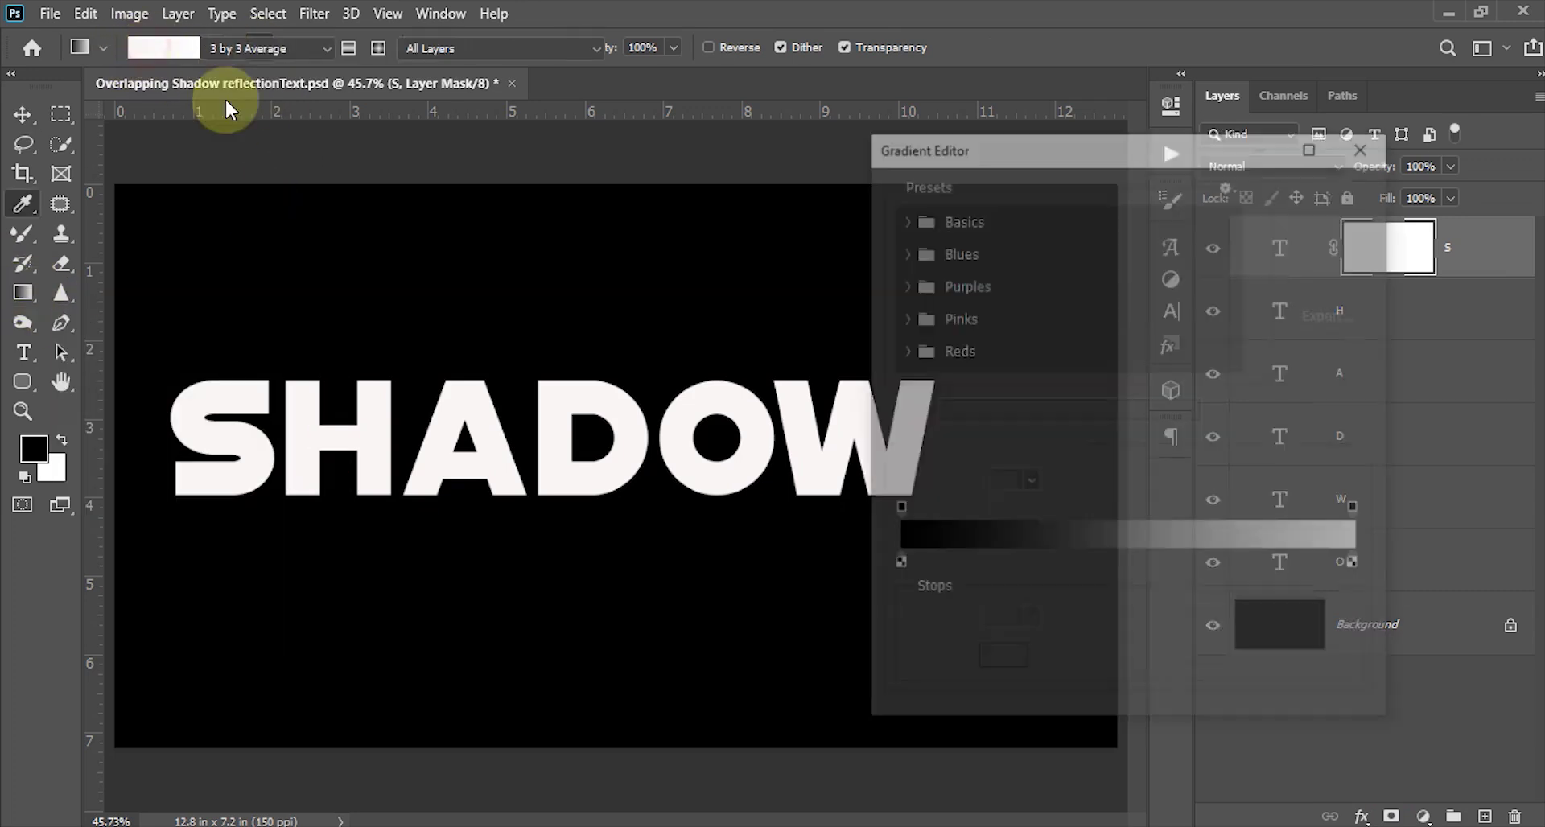
{"action": "left_click", "coordinate": [904, 219]}
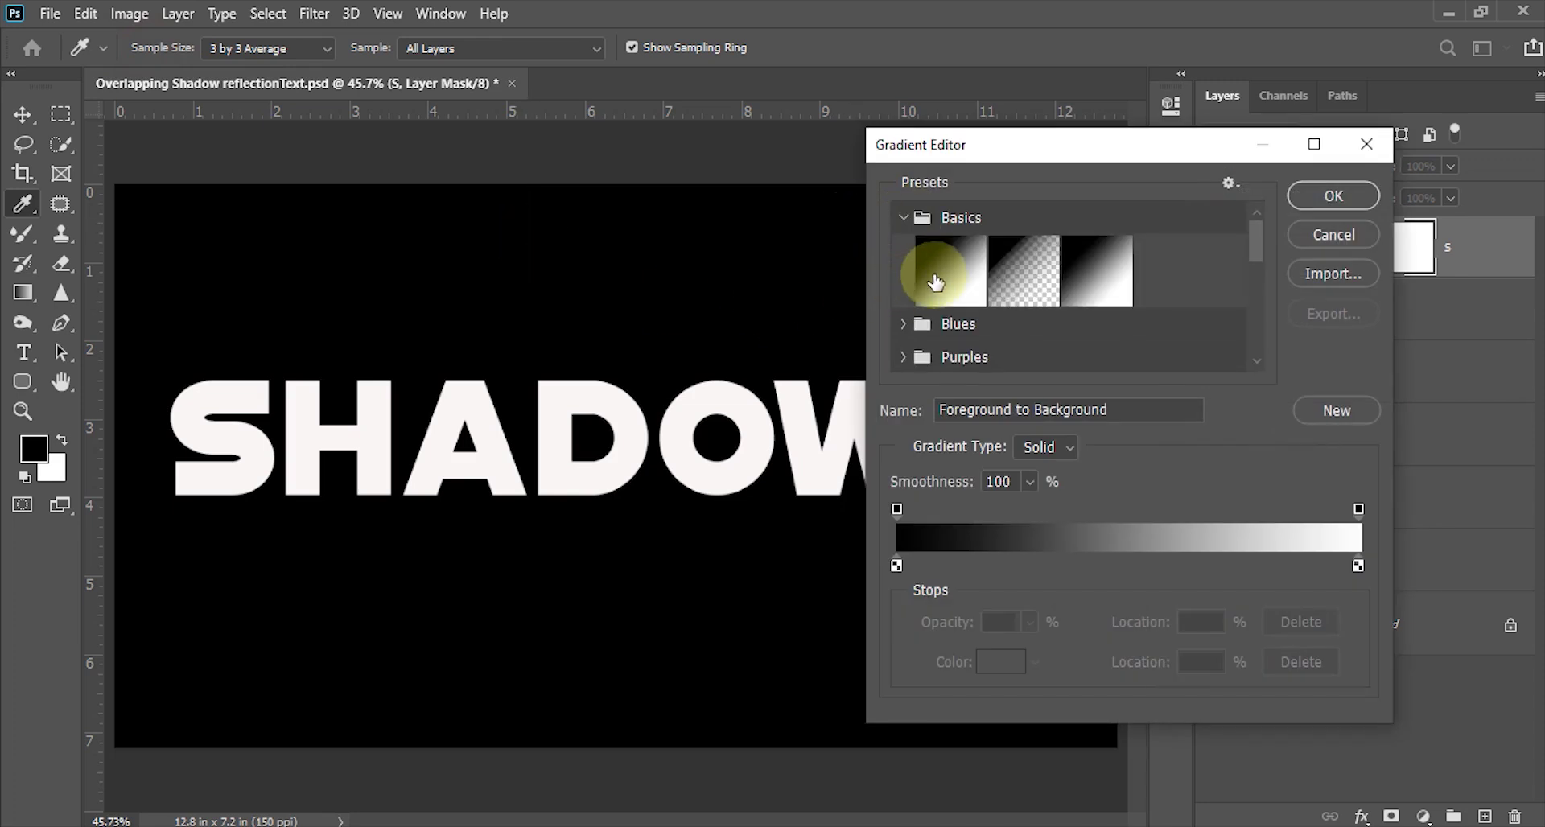
{"action": "left_click", "coordinate": [934, 267]}
{"action": "left_click", "coordinate": [1295, 205]}
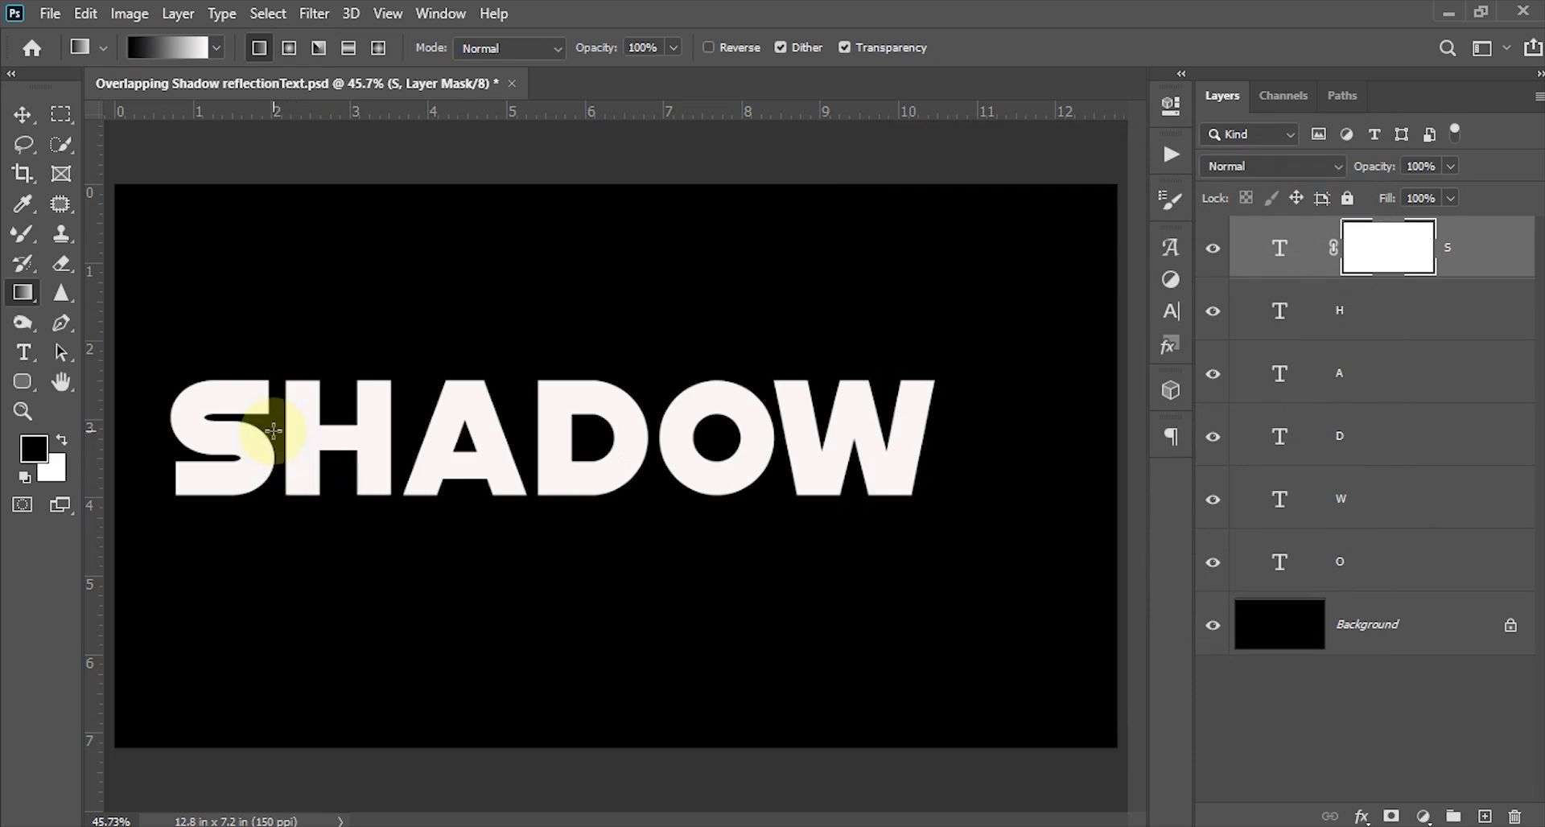
Fade the left sides of S, H and A with gradient-filled layer masks.
{"action": "left_click_drag", "start_coordinate": [274, 430], "coordinate": [219, 427]}
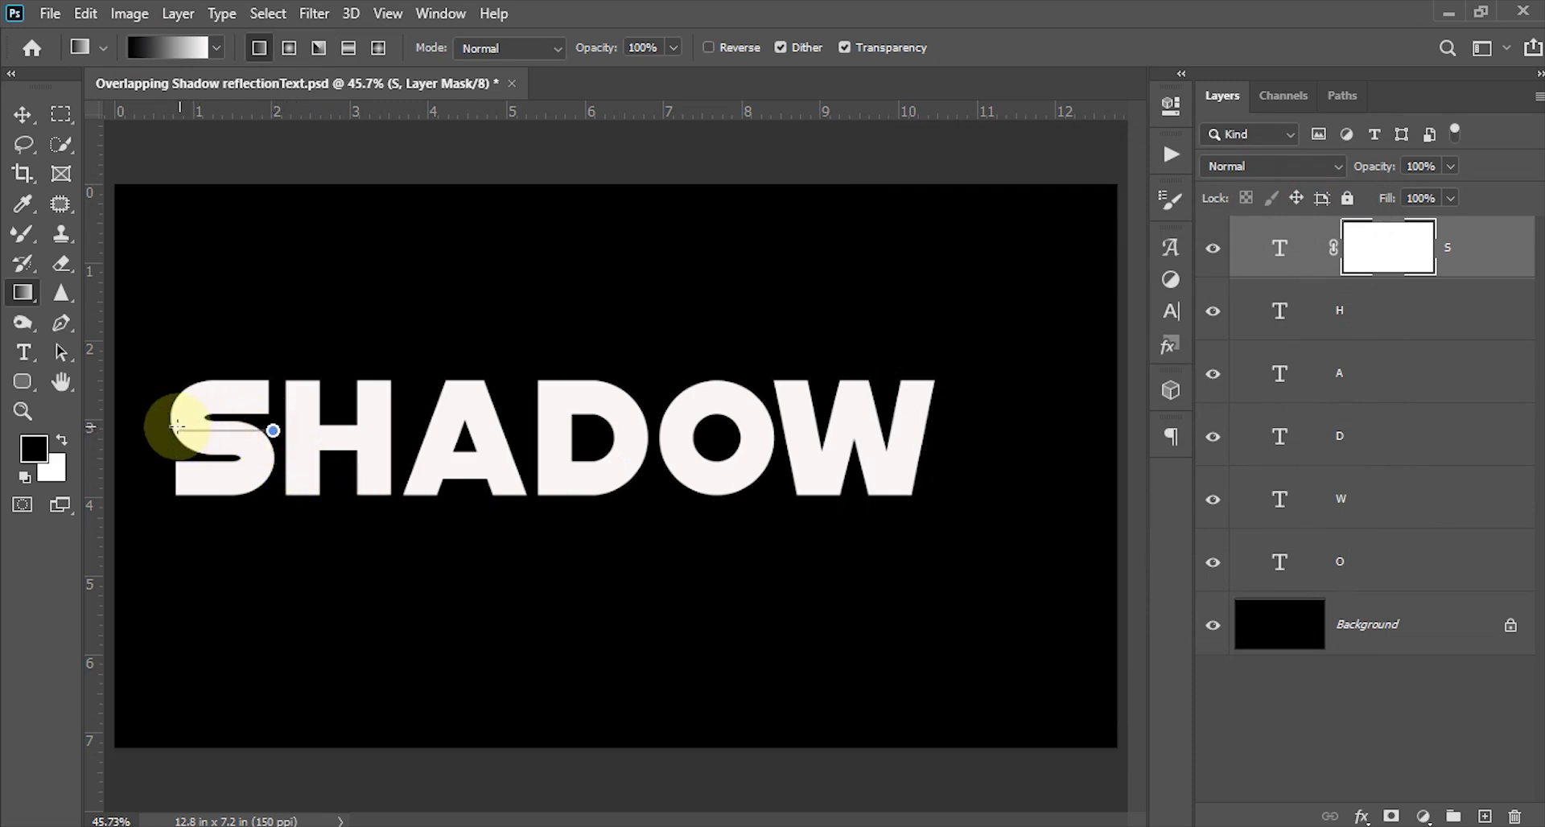
{"action": "left_click_drag", "start_coordinate": [175, 427], "coordinate": [174, 426]}
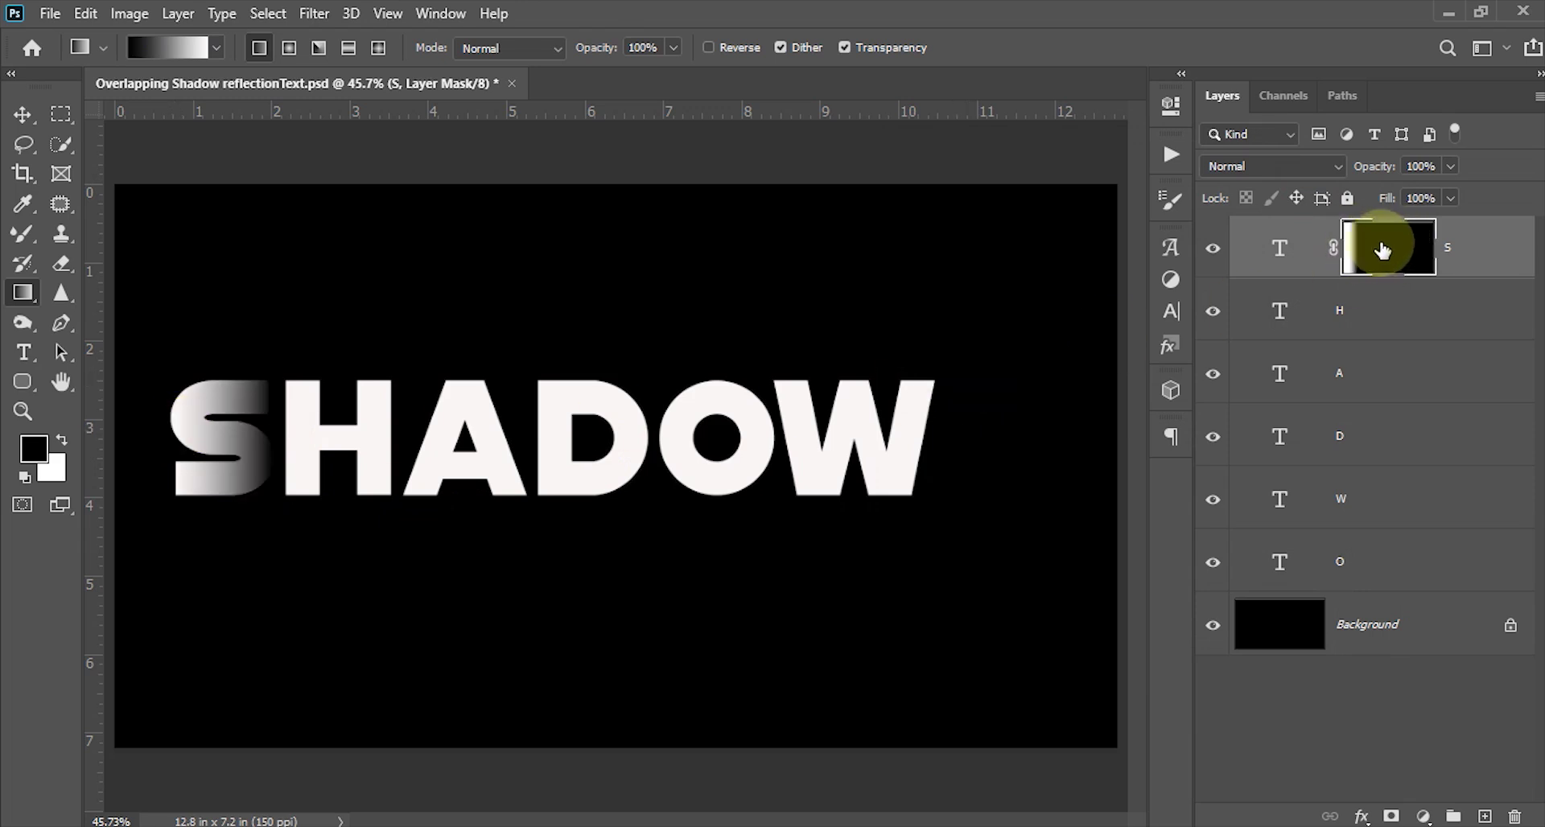
{"action": "left_click", "coordinate": [1439, 322]}
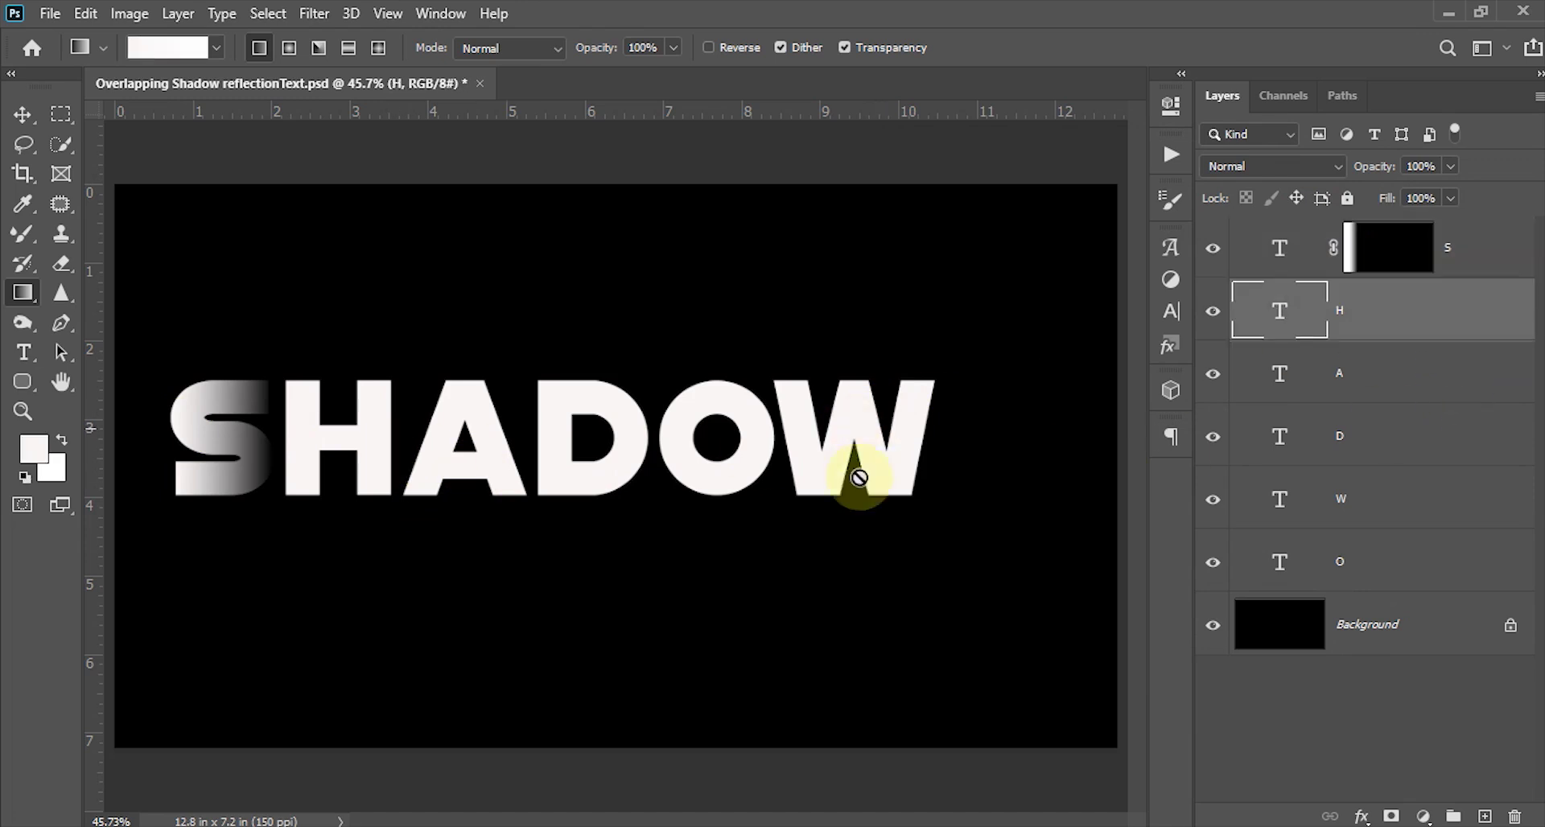
{"action": "left_click", "coordinate": [1386, 817]}
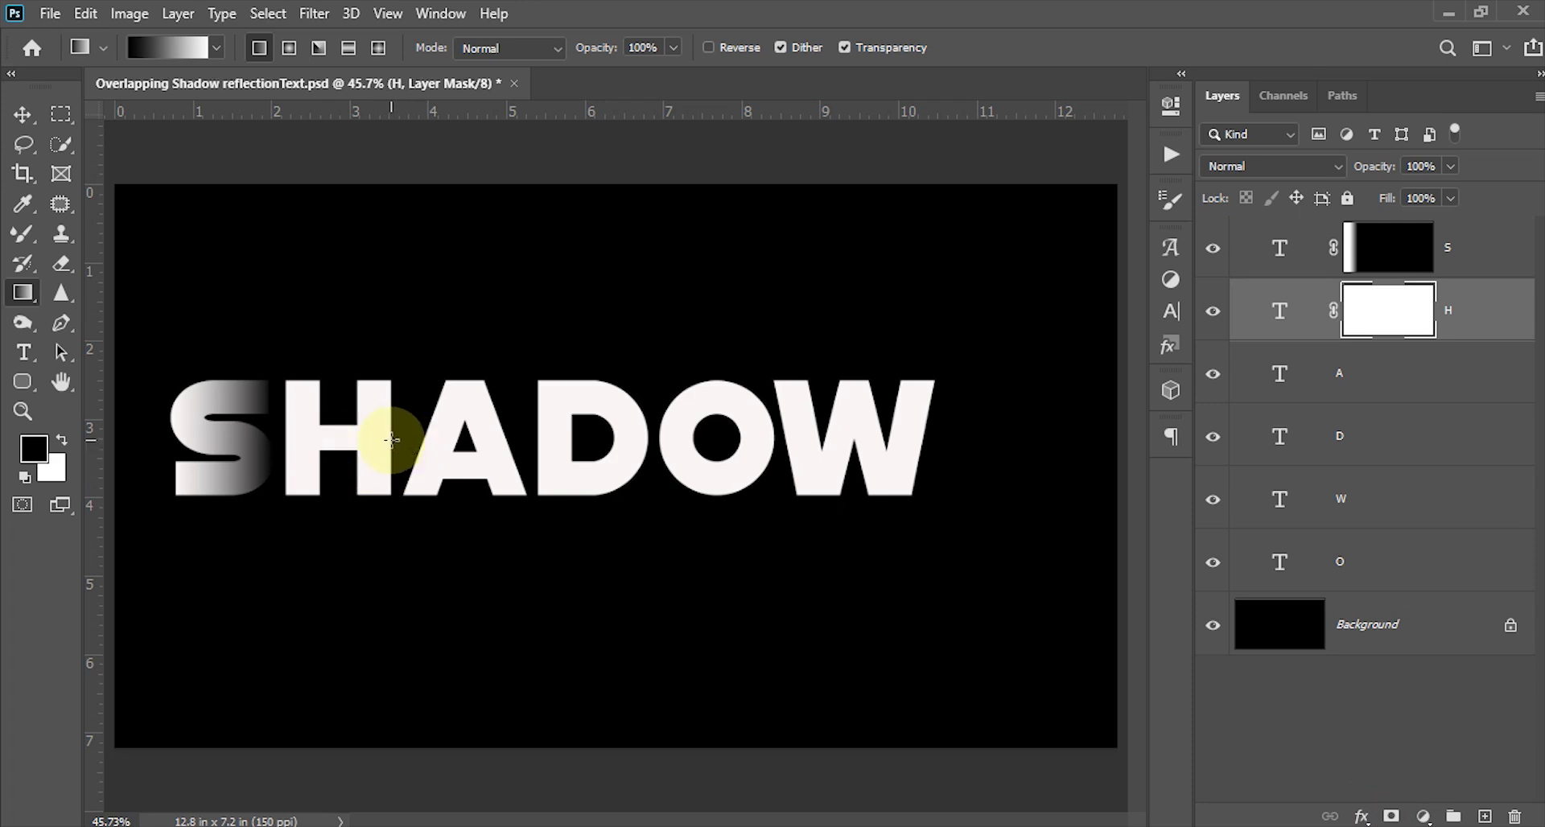
{"action": "left_click_drag", "start_coordinate": [391, 439], "coordinate": [291, 438]}
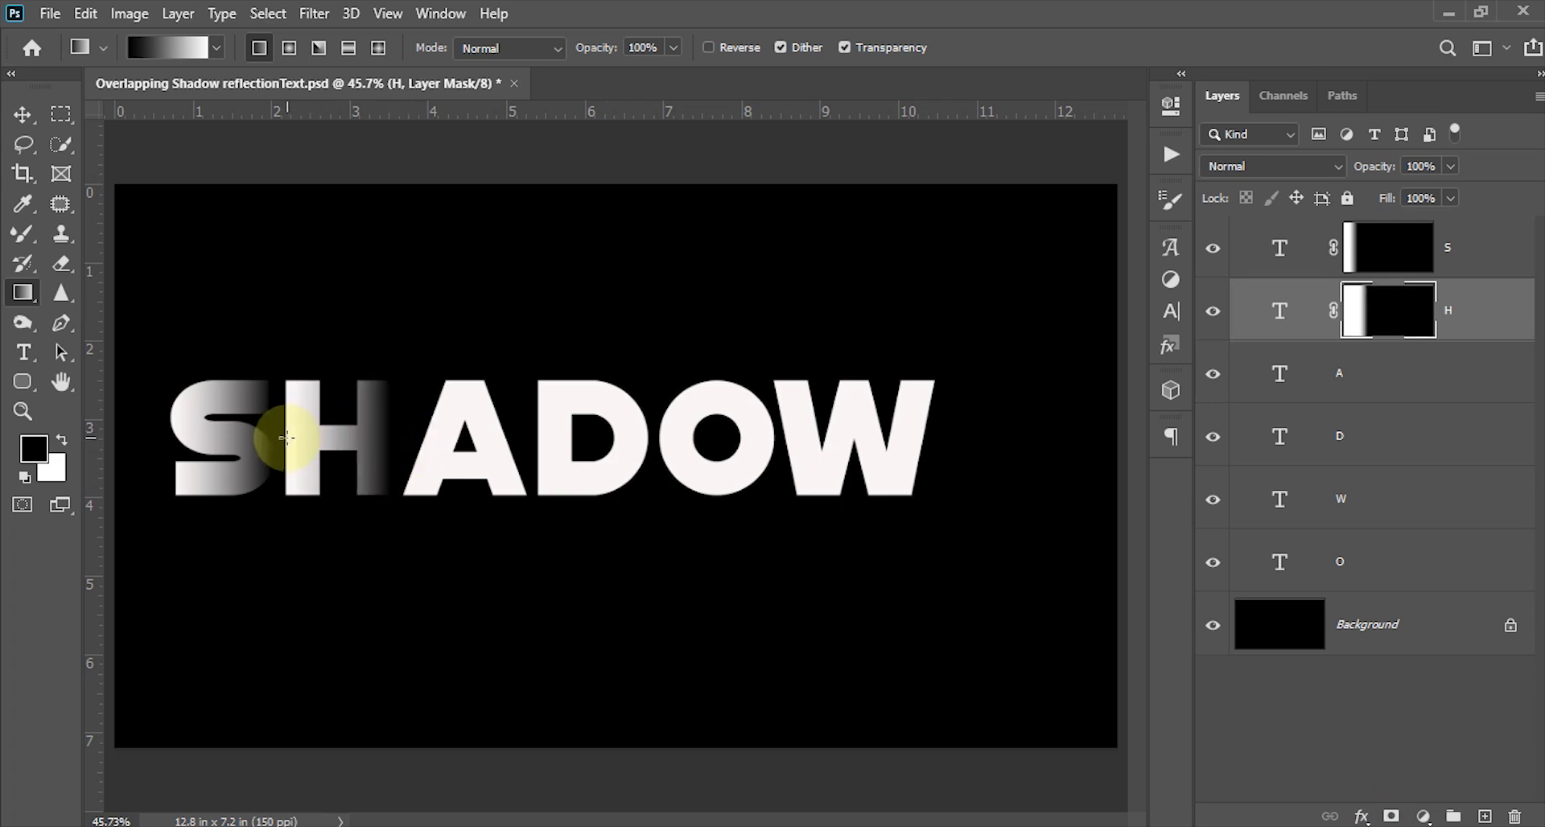
{"action": "left_click", "coordinate": [1358, 375]}
{"action": "left_click", "coordinate": [1392, 817]}
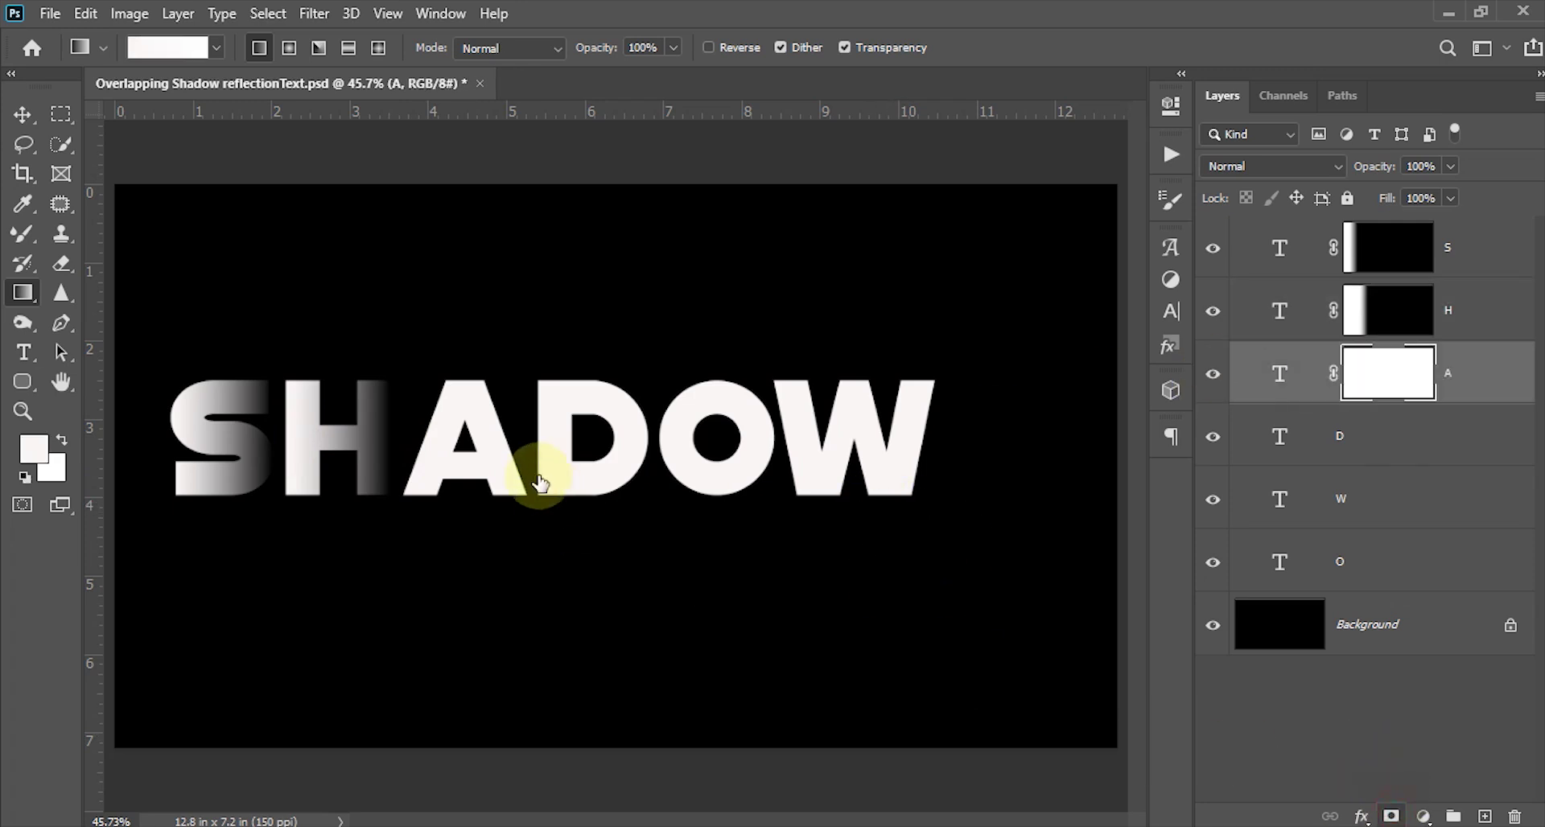
{"action": "key", "text": "d"}
{"action": "left_click_drag", "start_coordinate": [530, 432], "coordinate": [419, 427]}
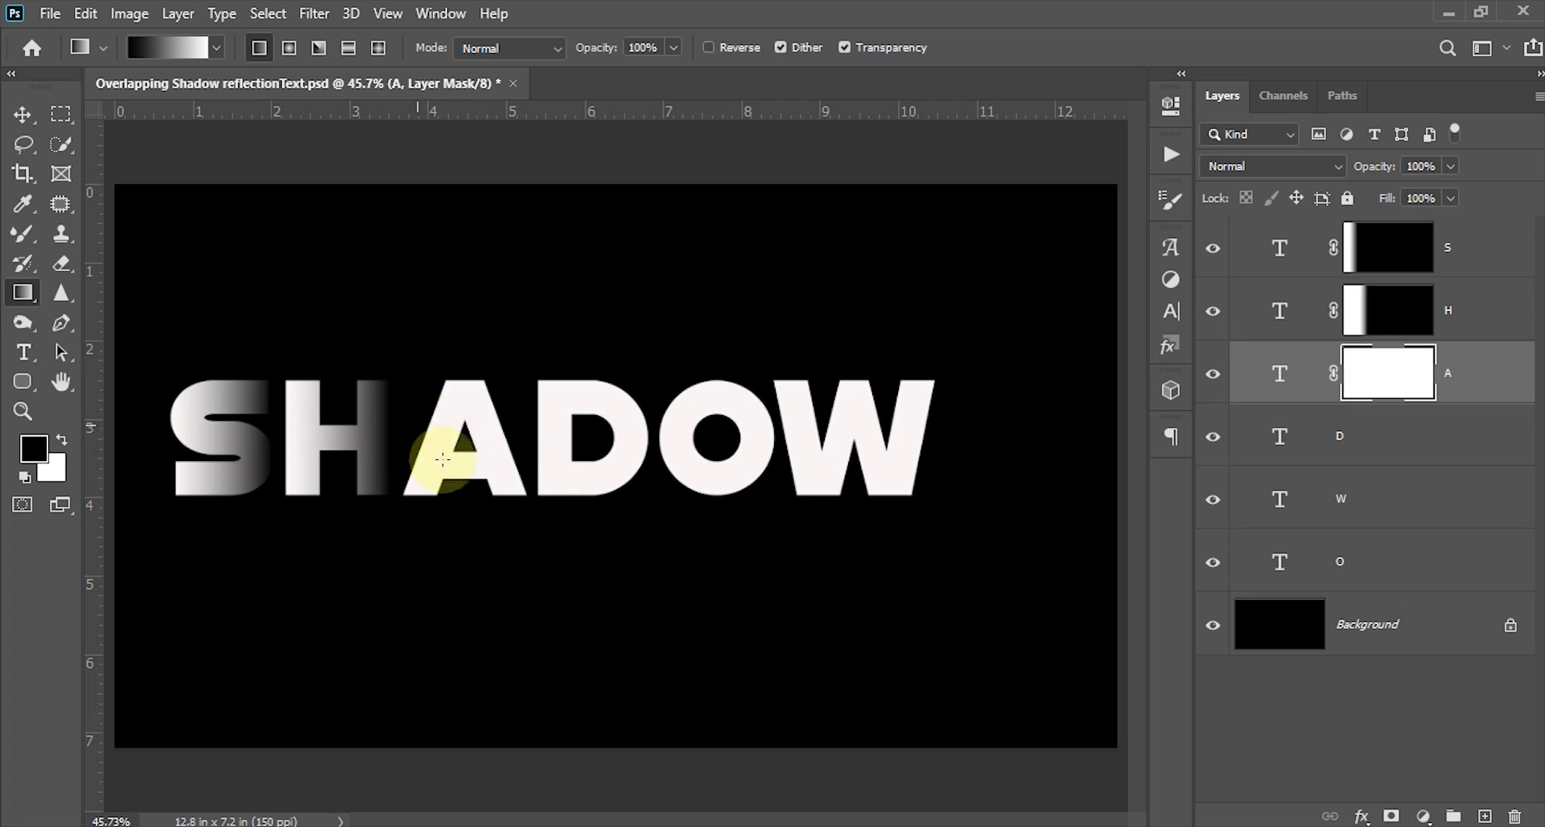
Add gradient masks fading the left sides of the D, W and O letters.
{"action": "left_click", "coordinate": [1467, 446]}
{"action": "left_click", "coordinate": [1392, 816]}
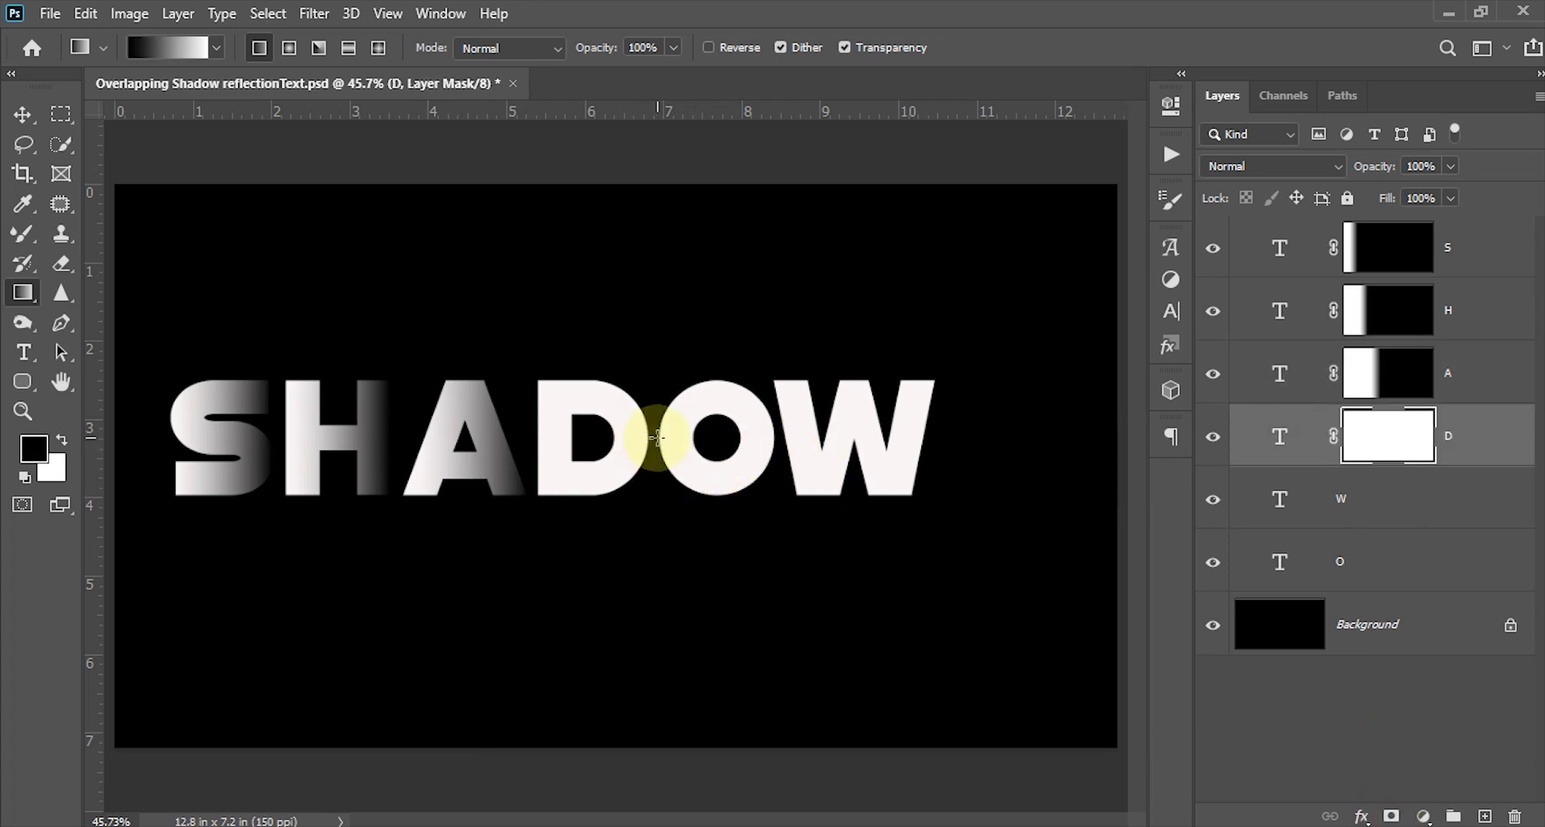
{"action": "left_click_drag", "start_coordinate": [657, 437], "coordinate": [593, 442]}
{"action": "left_click", "coordinate": [1449, 499]}
{"action": "left_click", "coordinate": [1391, 816]}
{"action": "left_click_drag", "start_coordinate": [782, 431], "coordinate": [660, 431]}
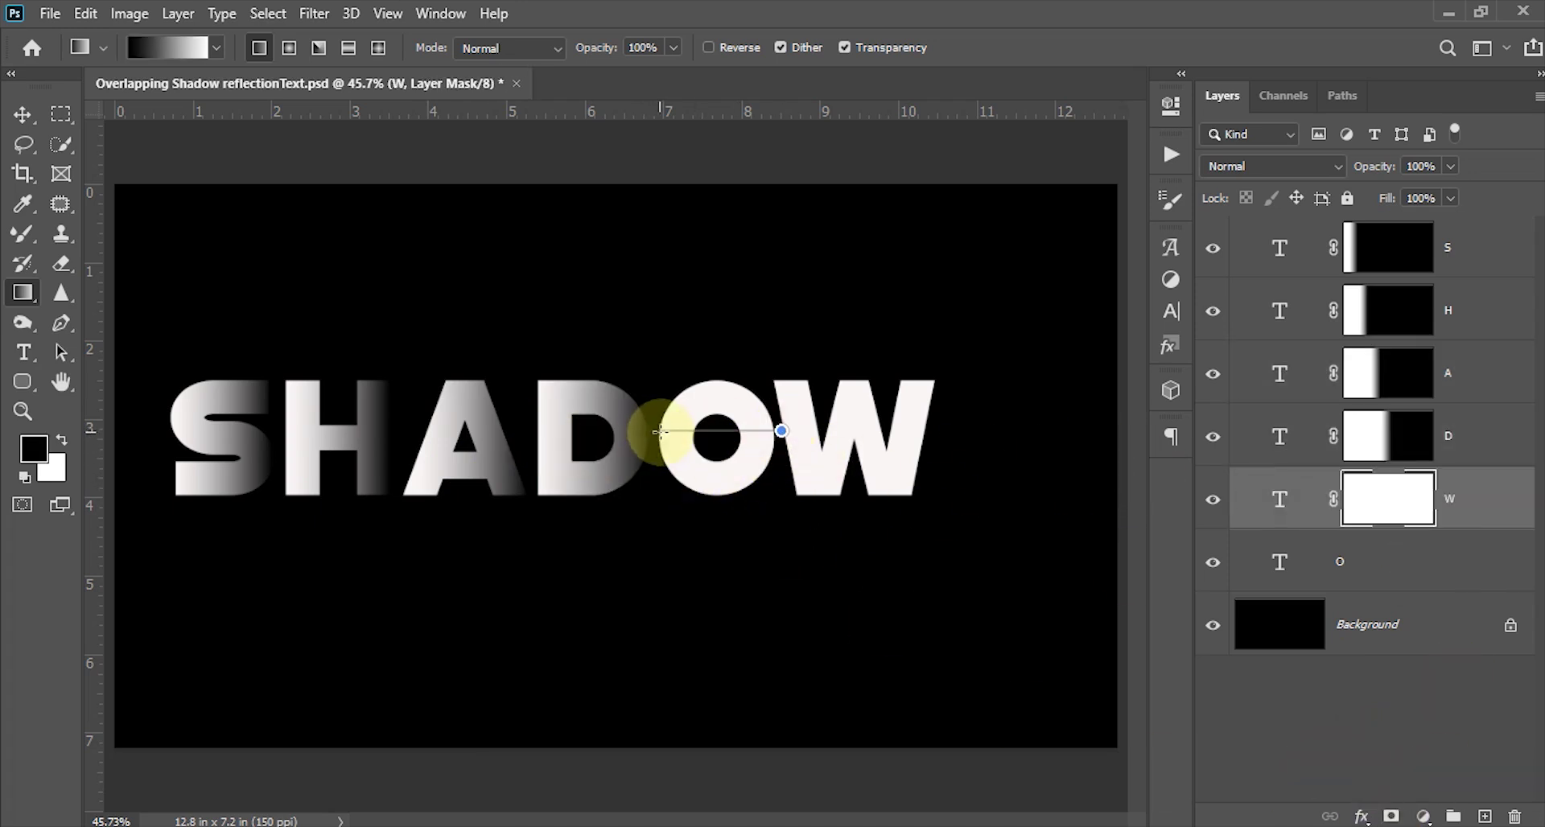
{"action": "left_click", "coordinate": [1448, 562]}
{"action": "left_click", "coordinate": [1391, 816]}
{"action": "left_click_drag", "start_coordinate": [935, 428], "coordinate": [796, 430]}
{"action": "key", "text": "v"}
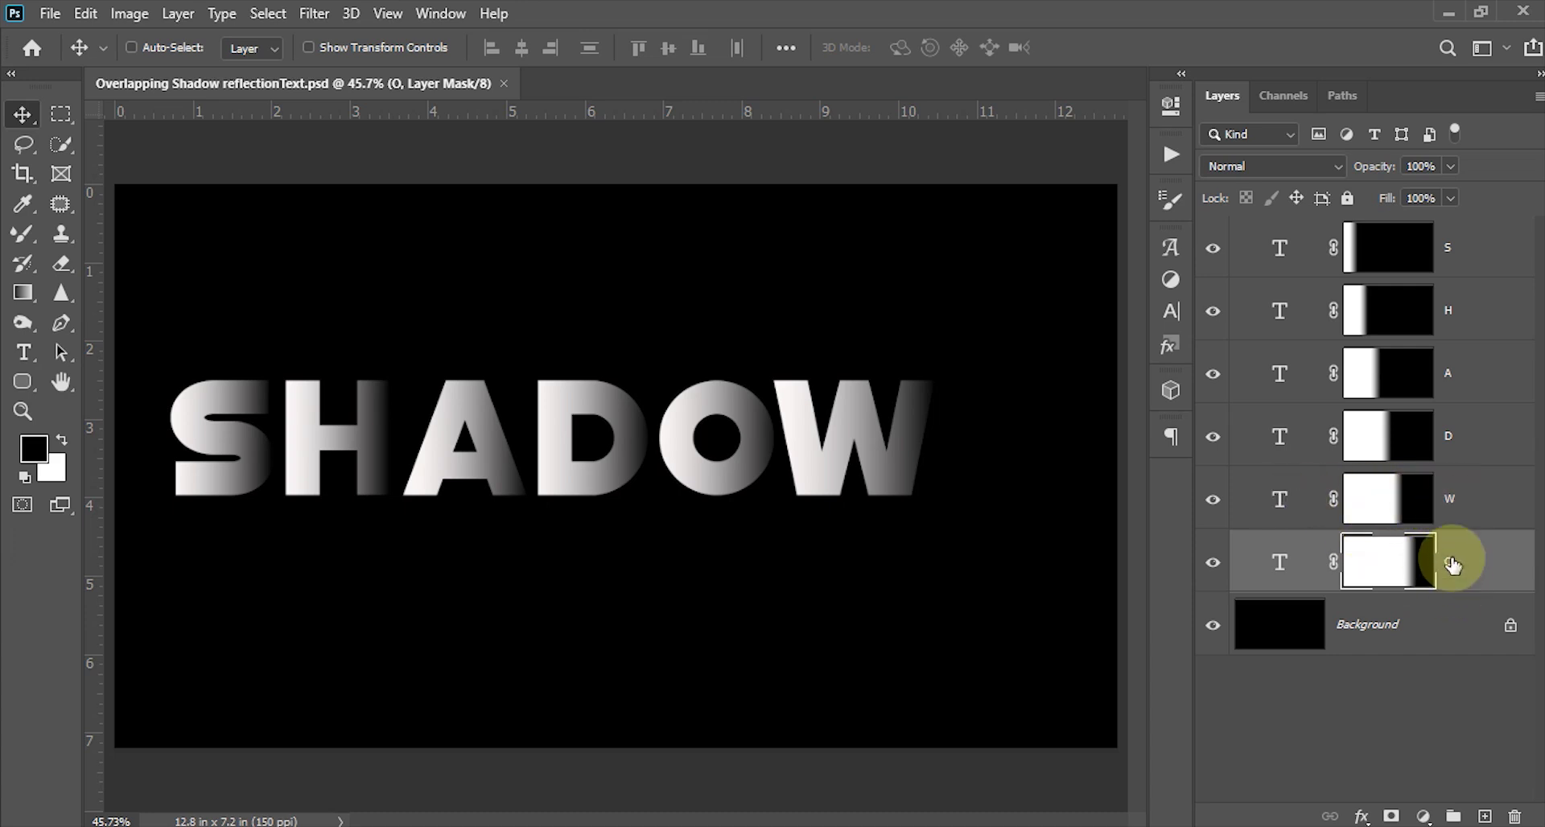
Rename the bottom two letter layers O and W so the stack reads S, H, A, D, O, W.
{"action": "double_click", "coordinate": [1450, 499]}
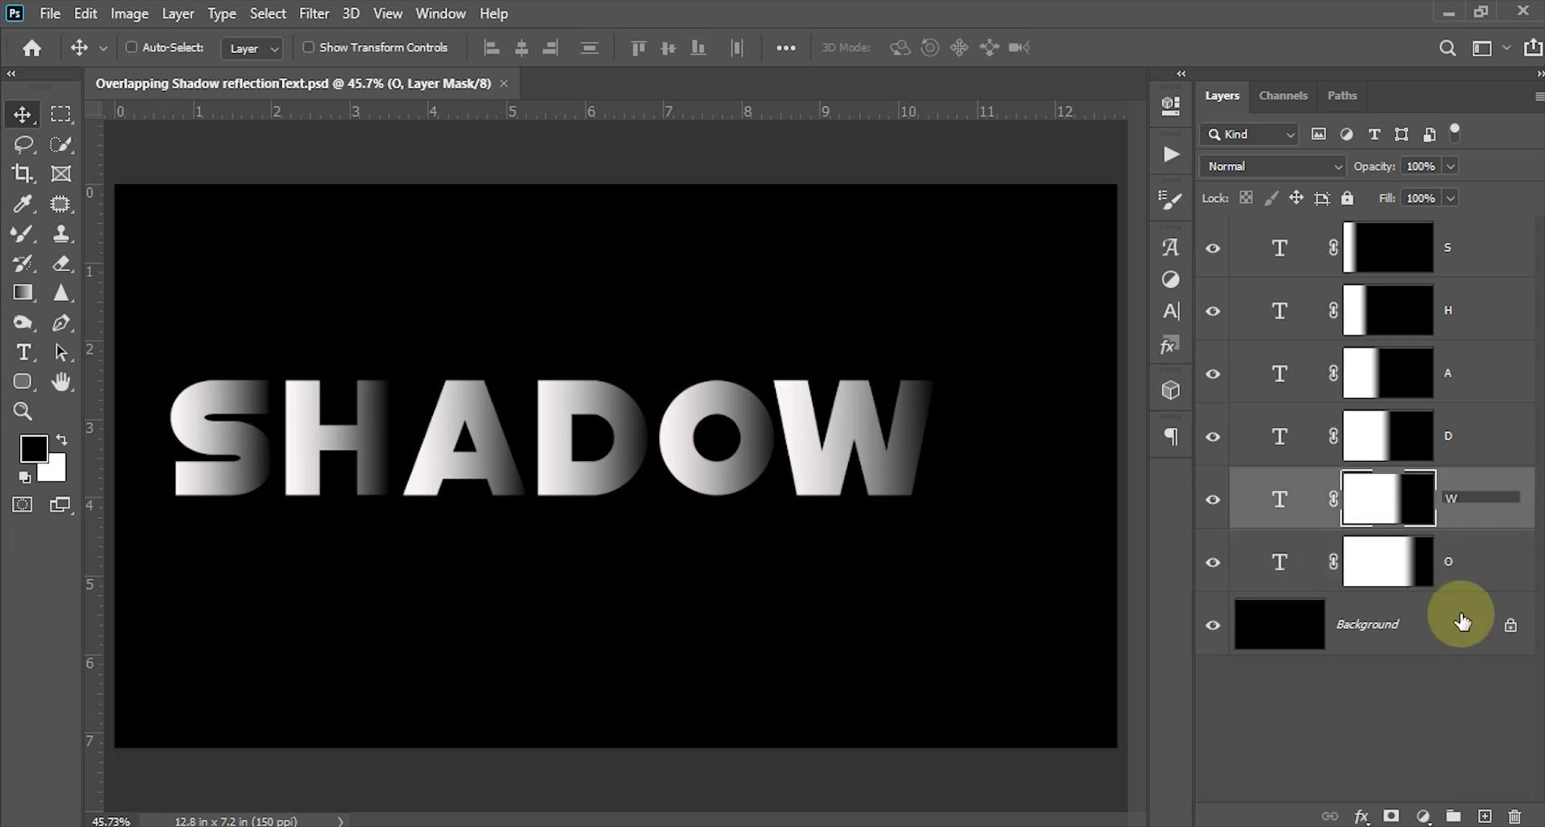
{"action": "type", "text": "O"}
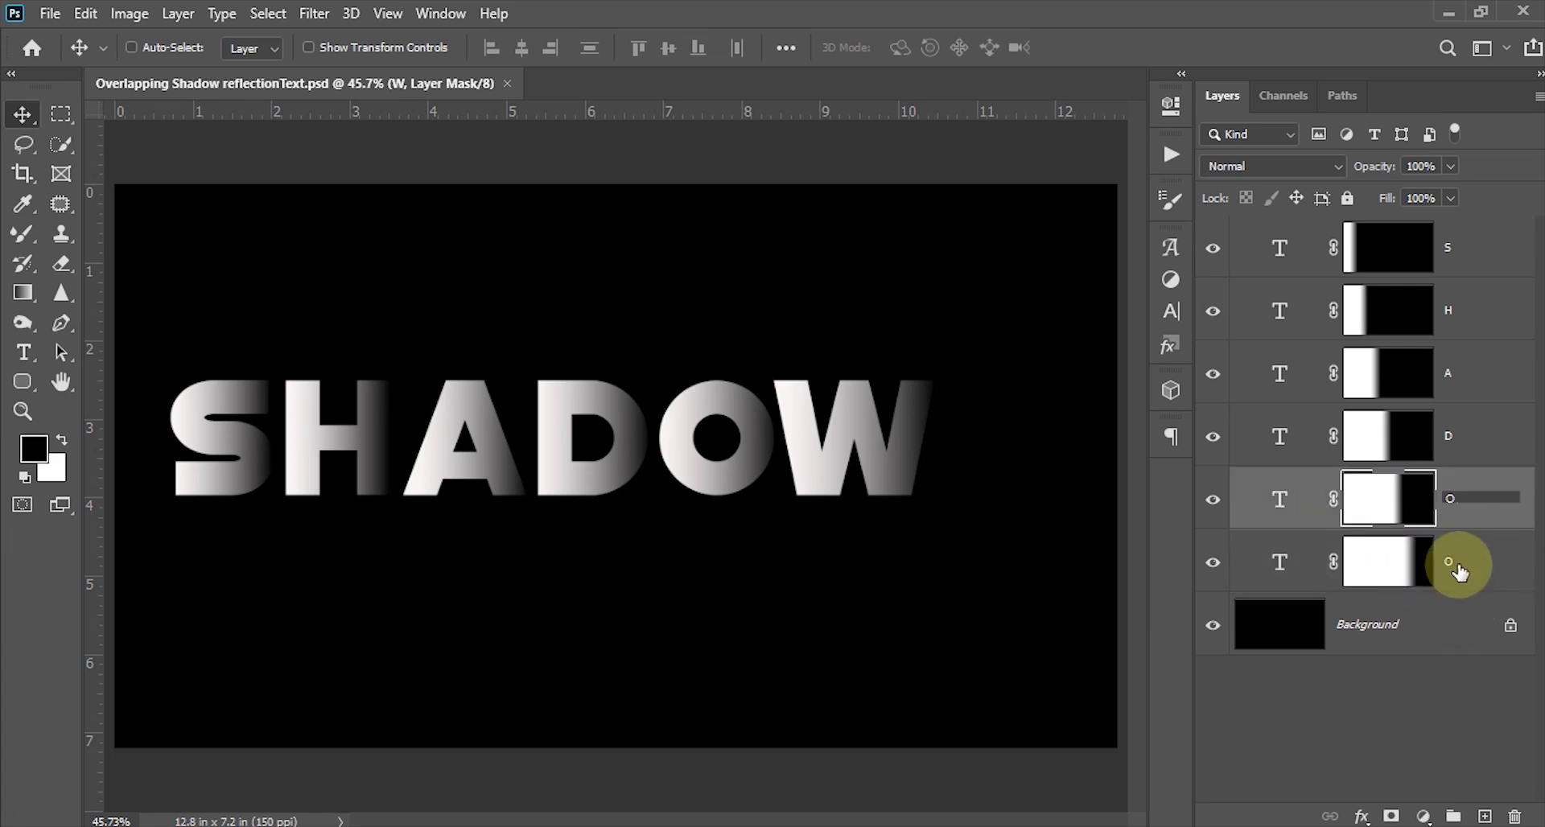
{"action": "double_click", "coordinate": [1458, 567]}
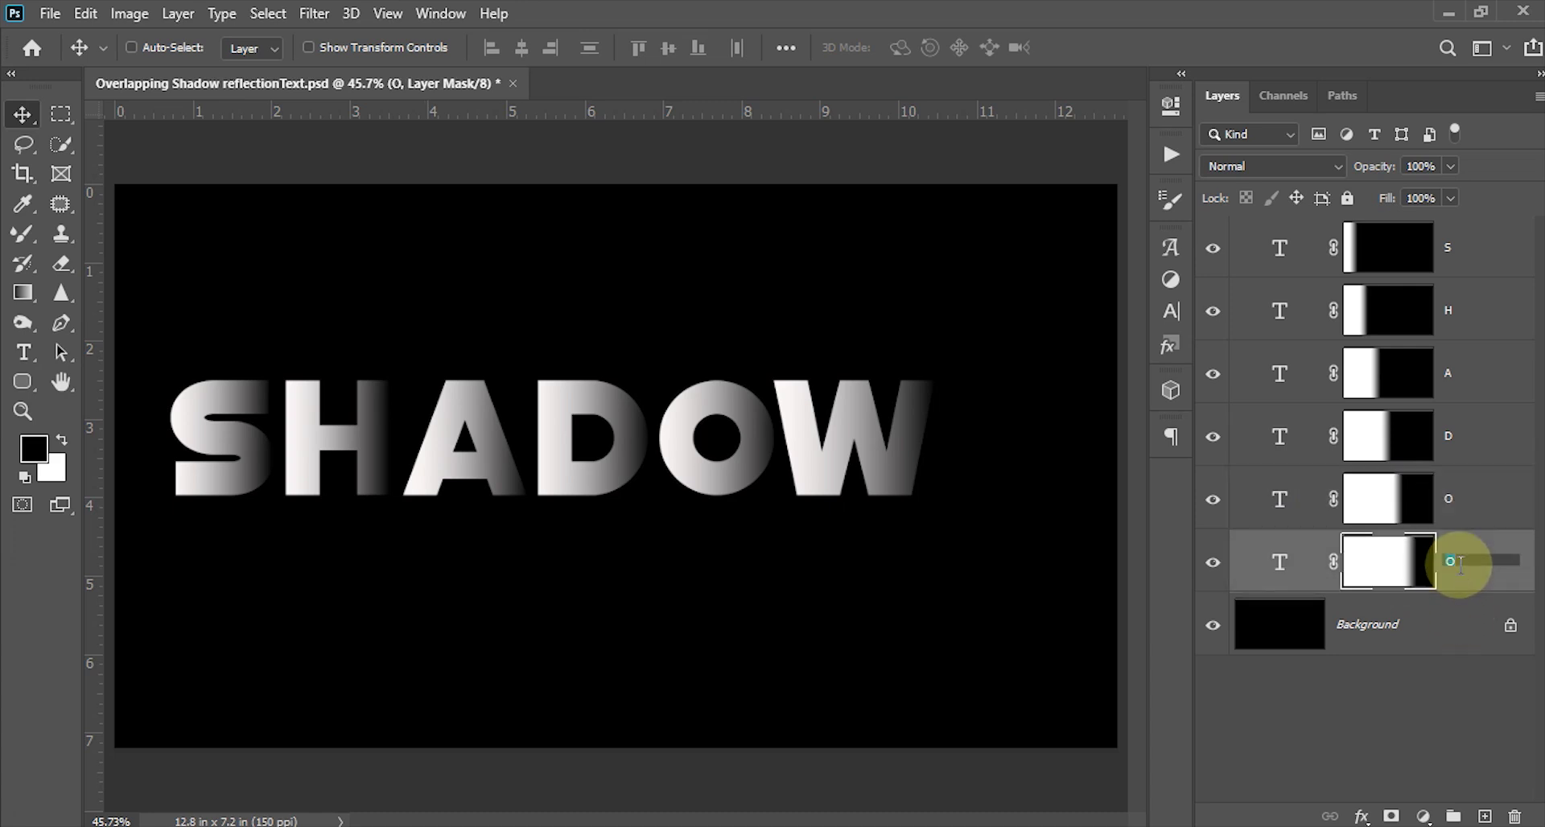
{"action": "type", "text": "W"}
{"action": "left_click", "coordinate": [1362, 562]}
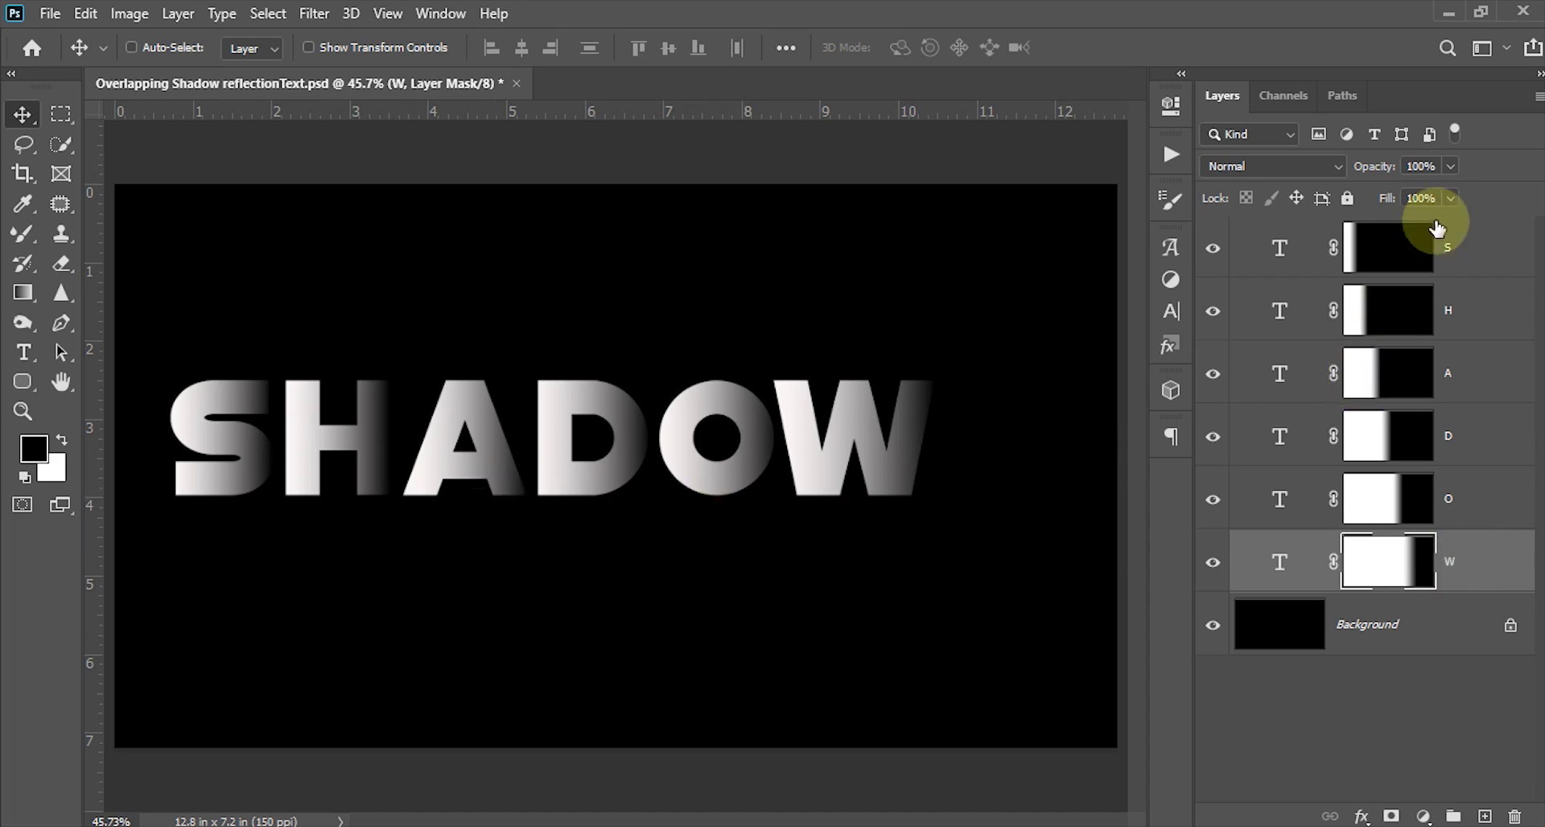
{"action": "left_click", "coordinate": [1406, 311]}
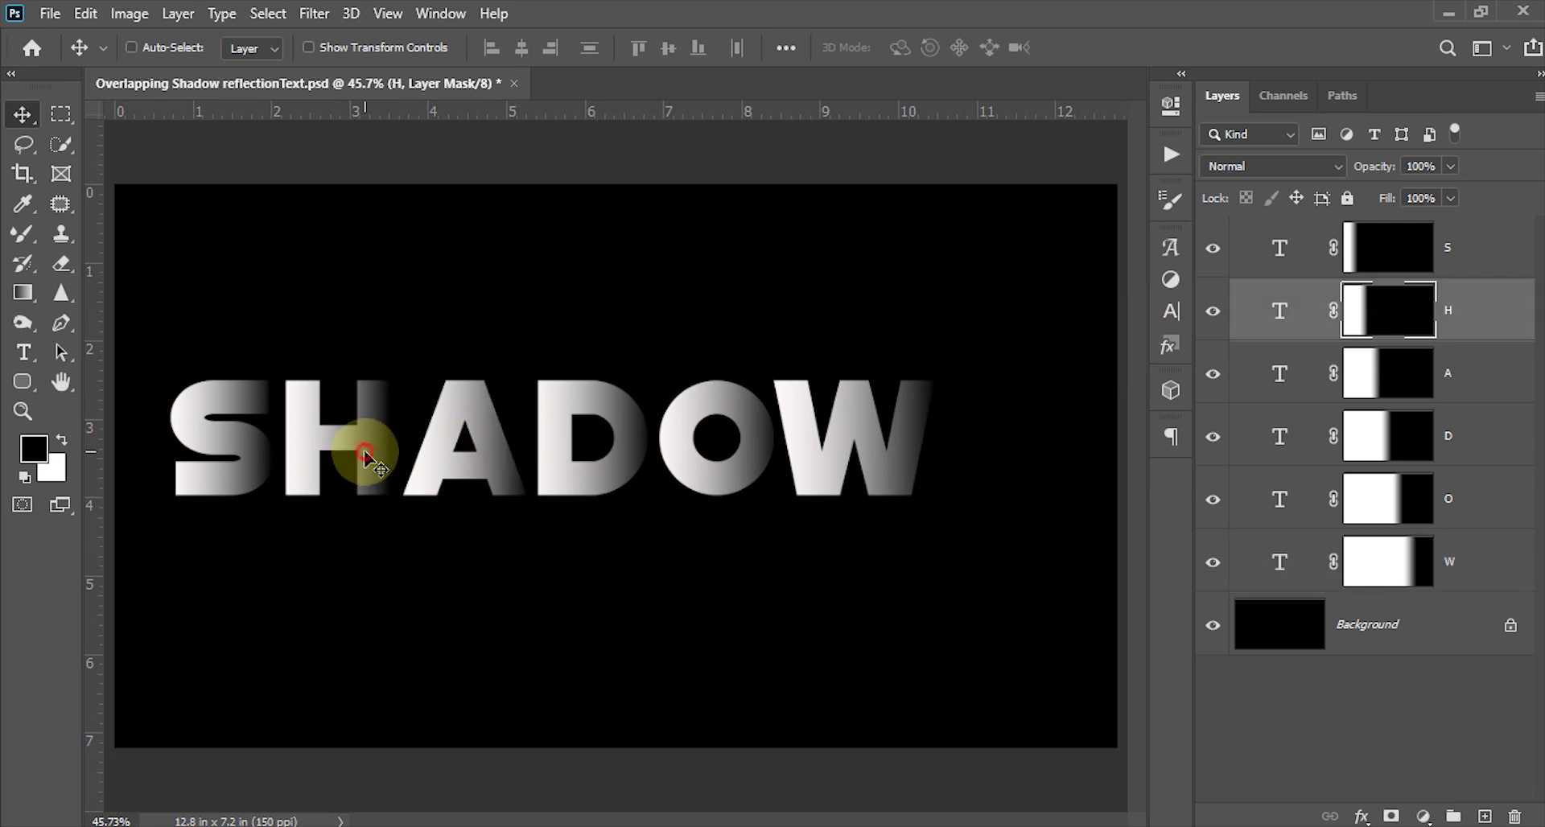
Slide H, A, D, O and W left so each letter overlaps the one before it.
{"action": "left_click_drag", "start_coordinate": [364, 457], "coordinate": [340, 459]}
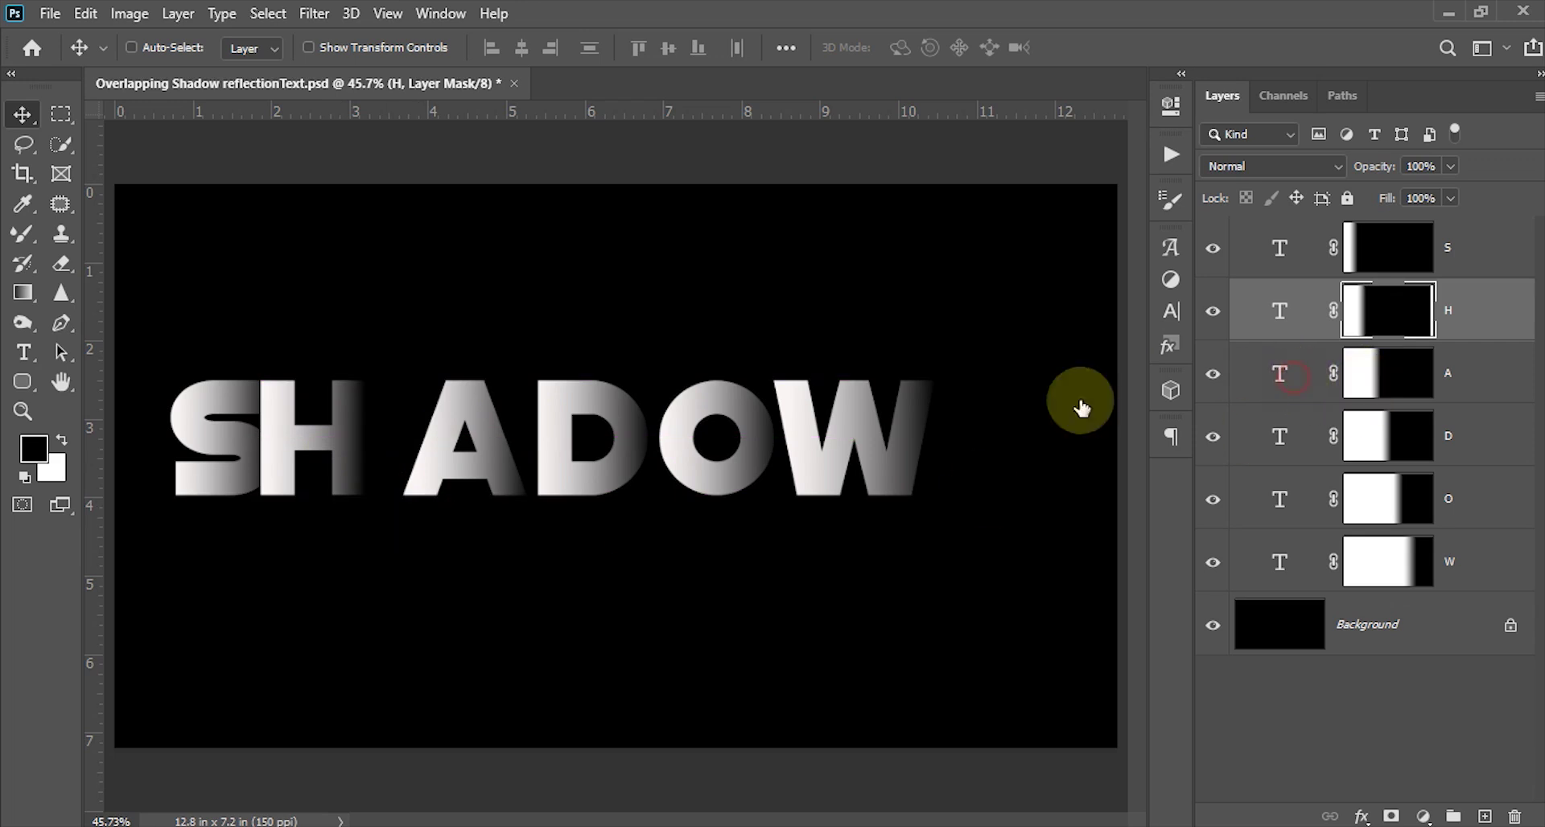
{"action": "left_click", "coordinate": [462, 423], "text": "ctrl"}
{"action": "left_click_drag", "start_coordinate": [466, 417], "coordinate": [412, 428]}
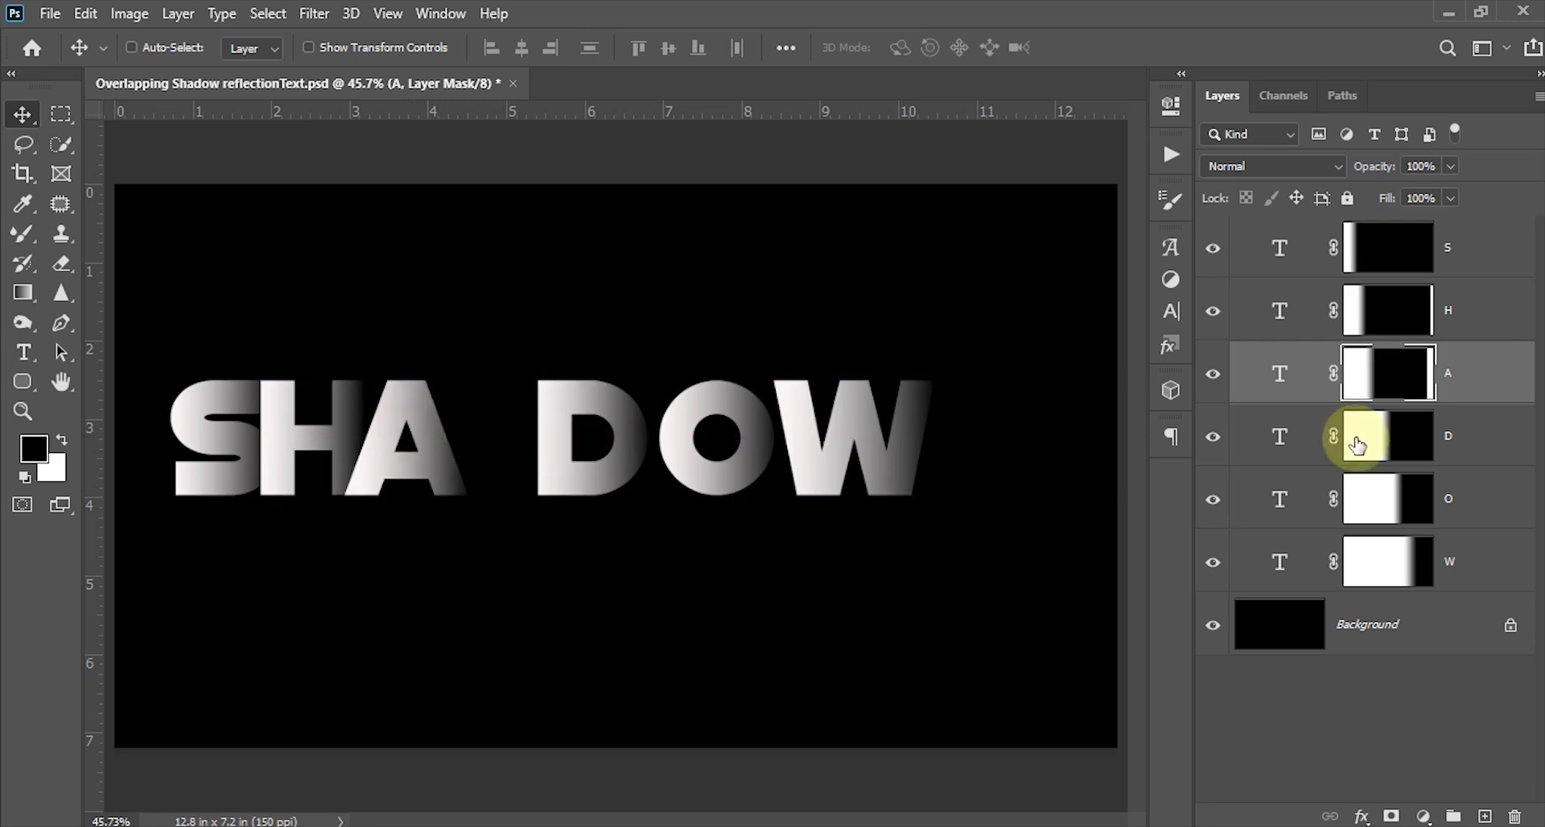
{"action": "left_click", "coordinate": [573, 438], "text": "ctrl"}
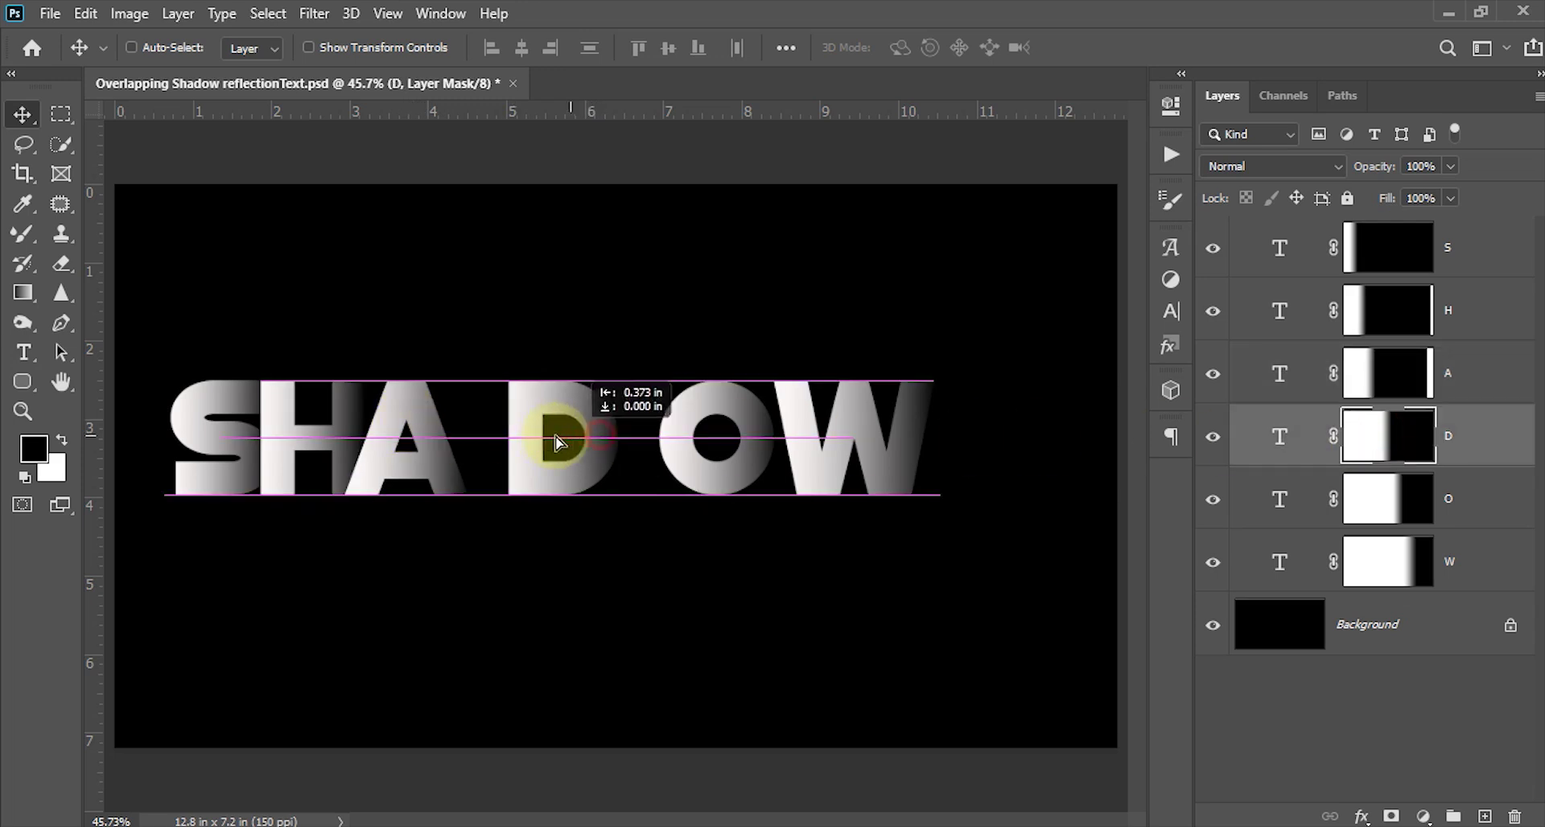
{"action": "left_click_drag", "start_coordinate": [596, 439], "coordinate": [514, 442]}
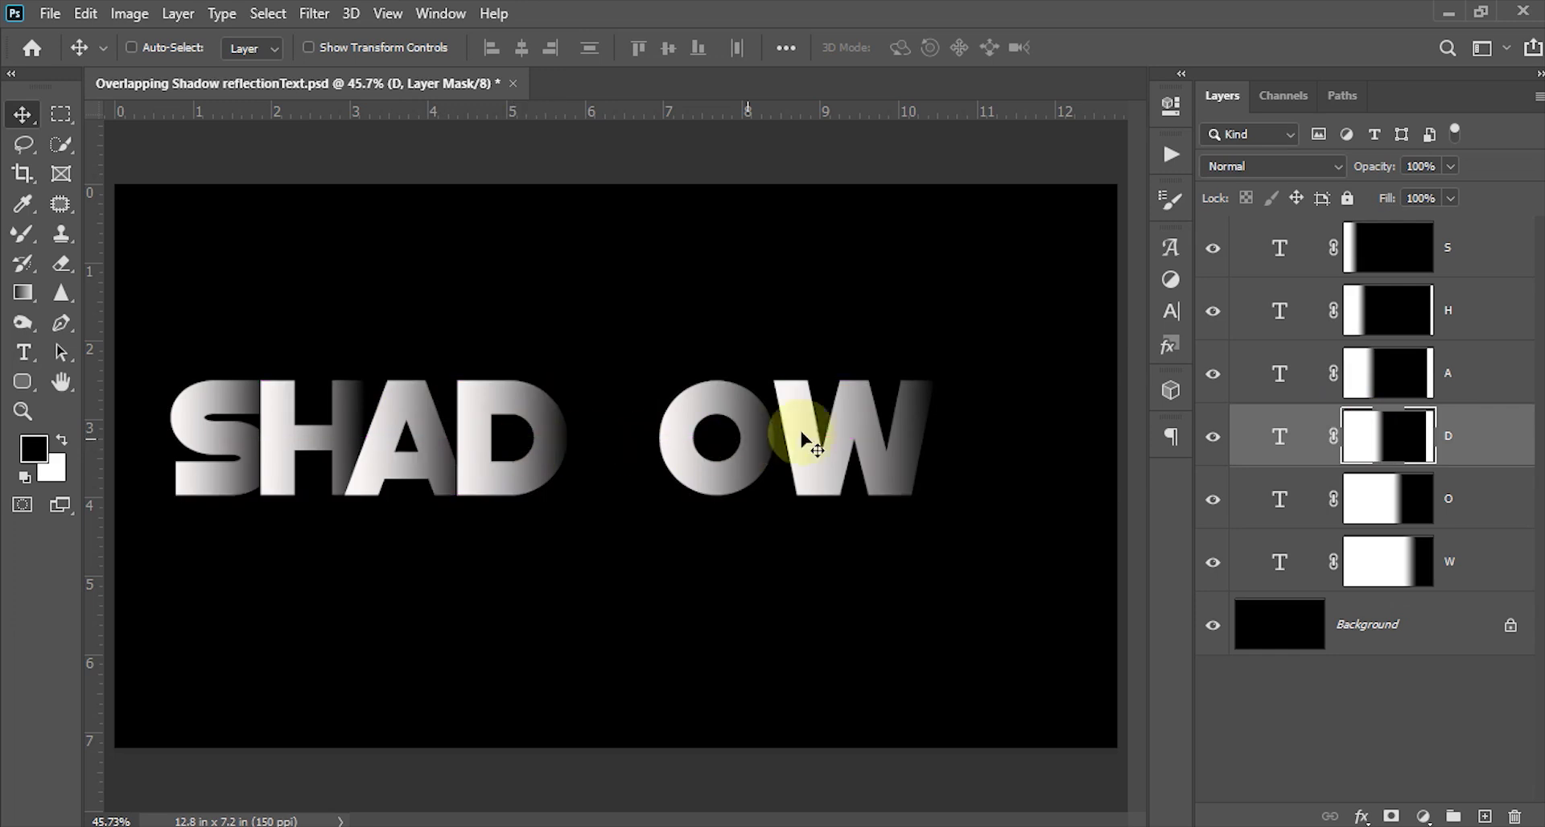
{"action": "left_click", "coordinate": [747, 471], "text": "ctrl"}
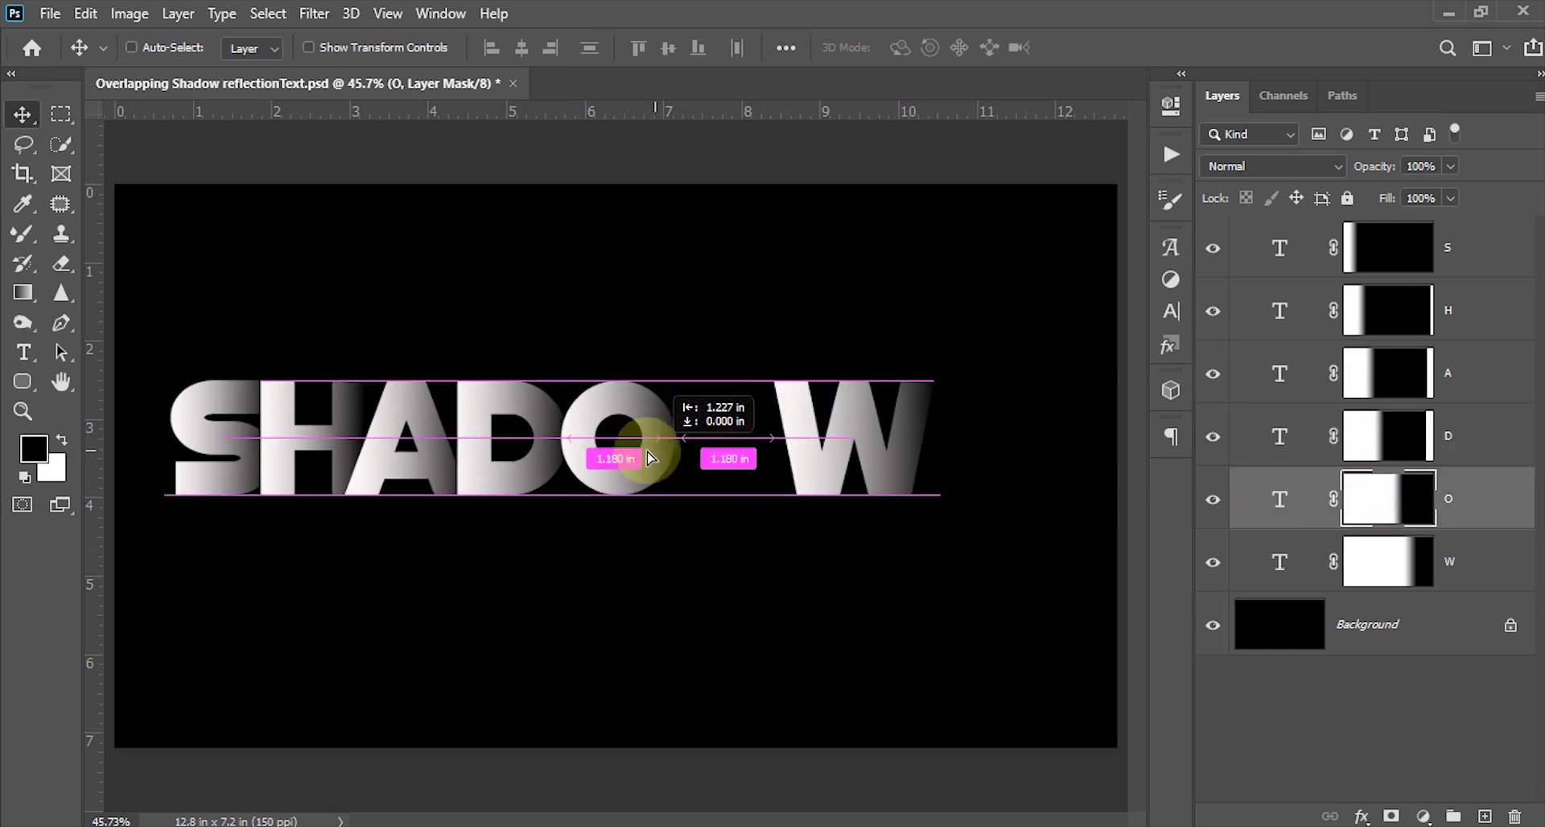
{"action": "left_click_drag", "start_coordinate": [747, 471], "coordinate": [635, 465]}
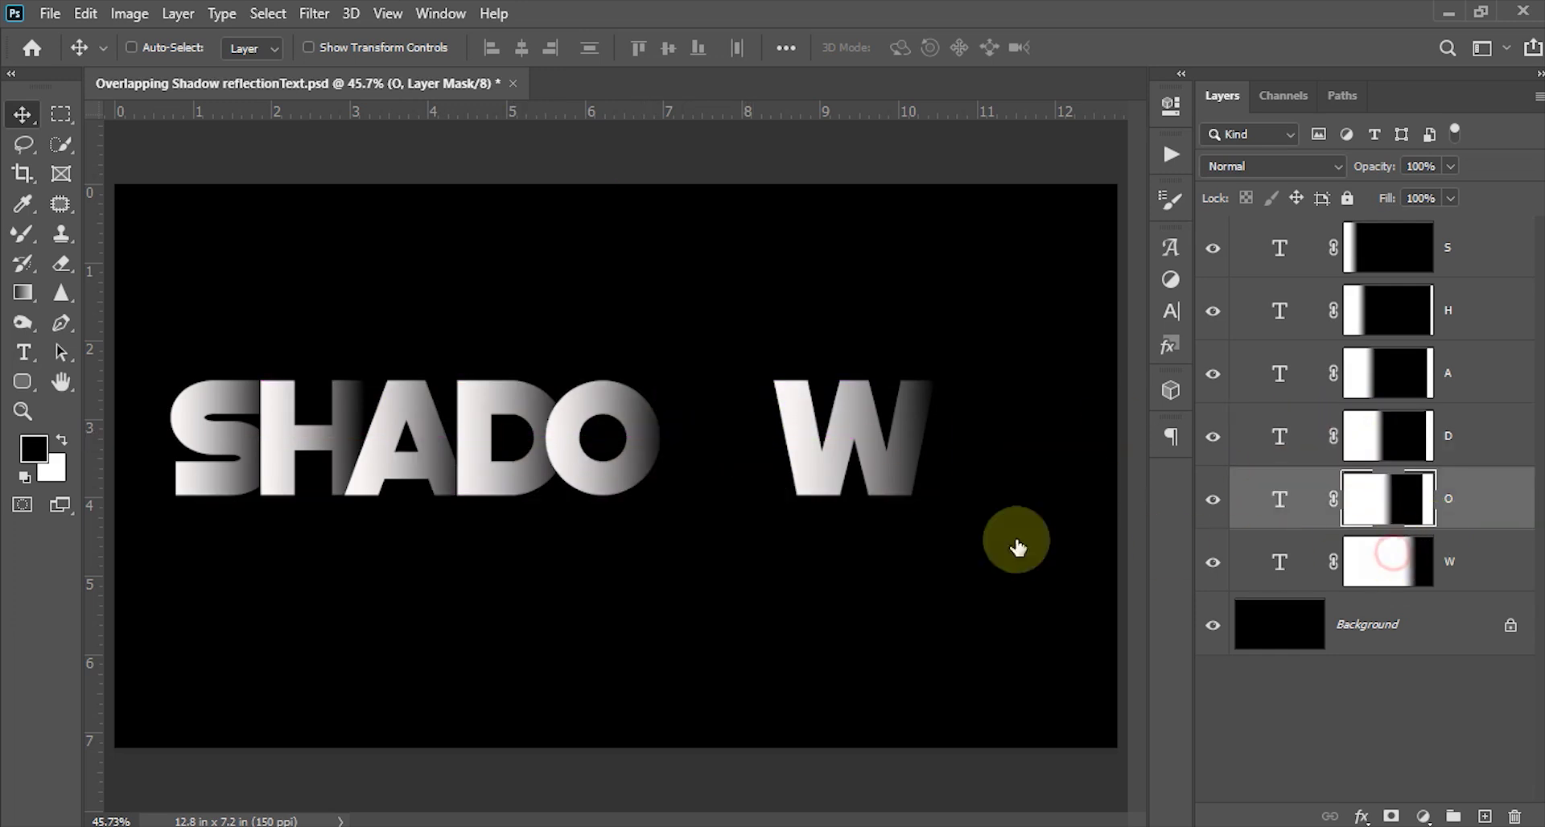
{"action": "left_click", "coordinate": [817, 473], "text": "ctrl"}
{"action": "mouse_move", "coordinate": [818, 472]}
{"action": "left_mouse_down"}
{"action": "mouse_move", "coordinate": [677, 478]}
{"action": "mouse_move", "coordinate": [691, 478]}
{"action": "left_mouse_up"}
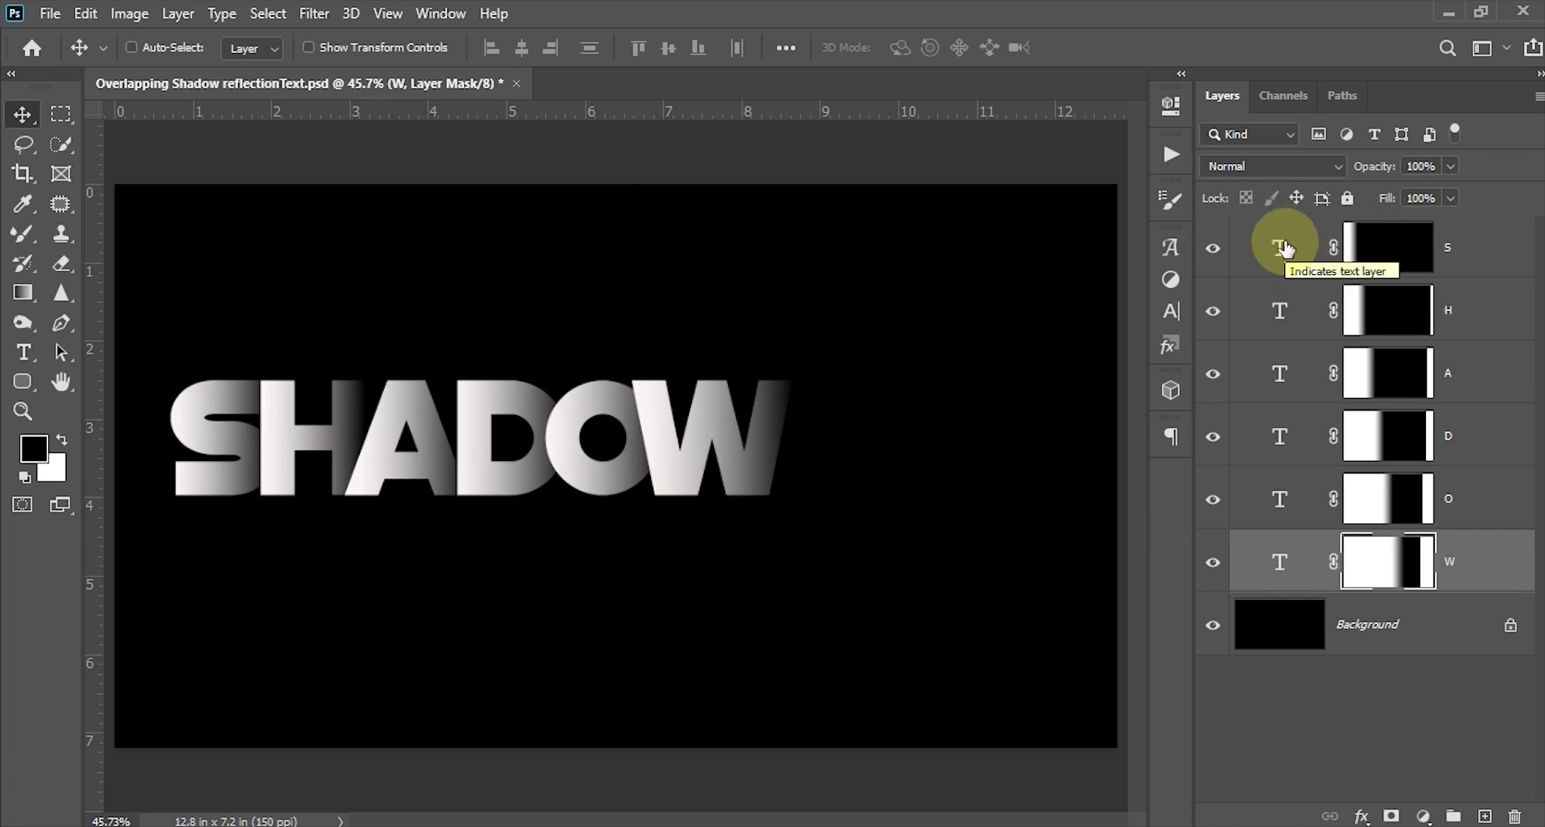
Select all six letter layers and group them into Group 1.
{"action": "key", "text": "ctrl+alt+a"}
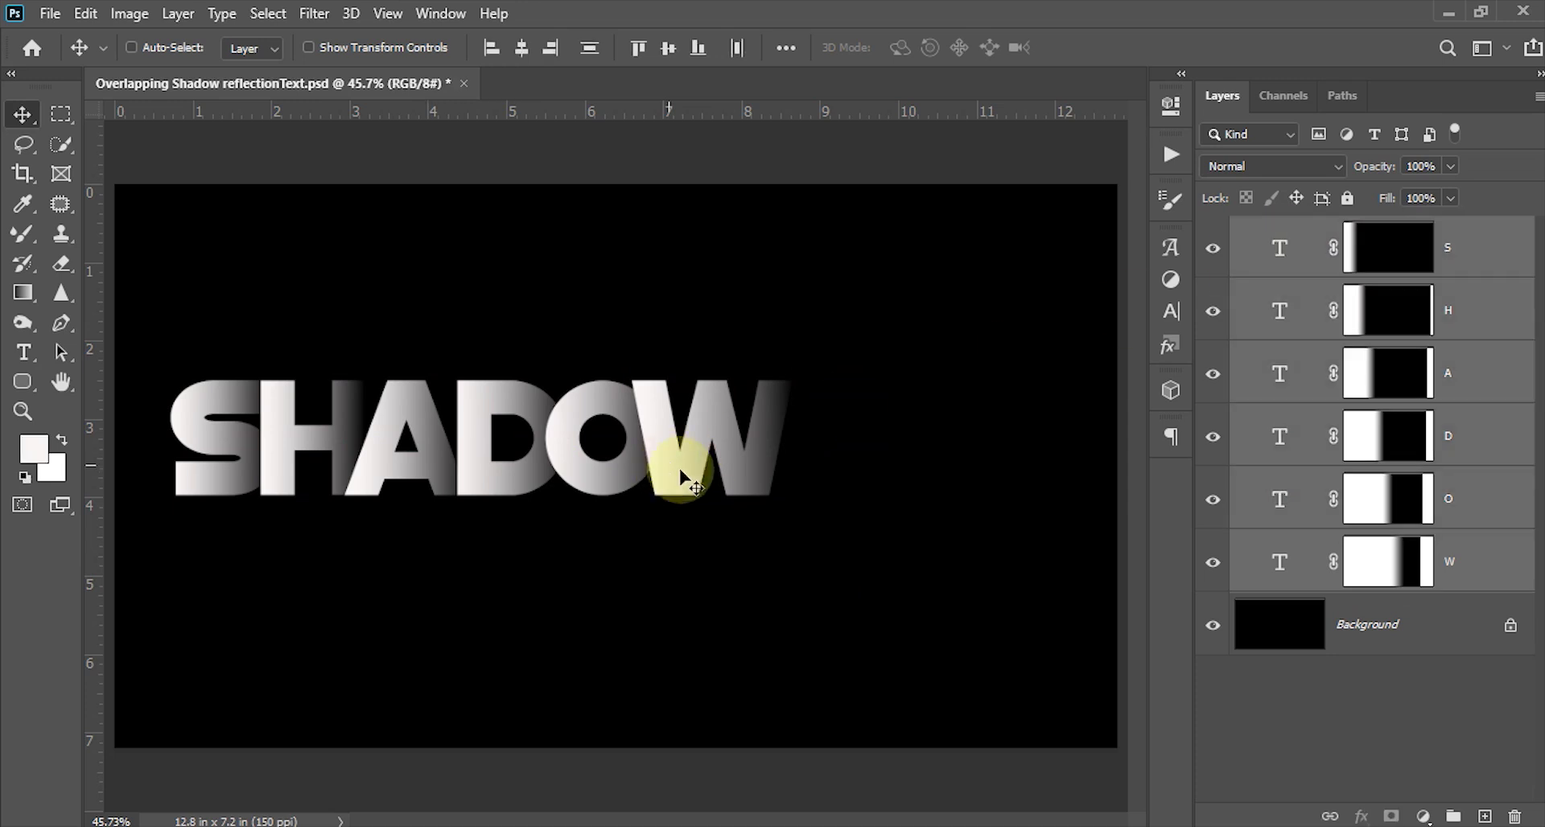
{"action": "key", "text": "ctrl"}
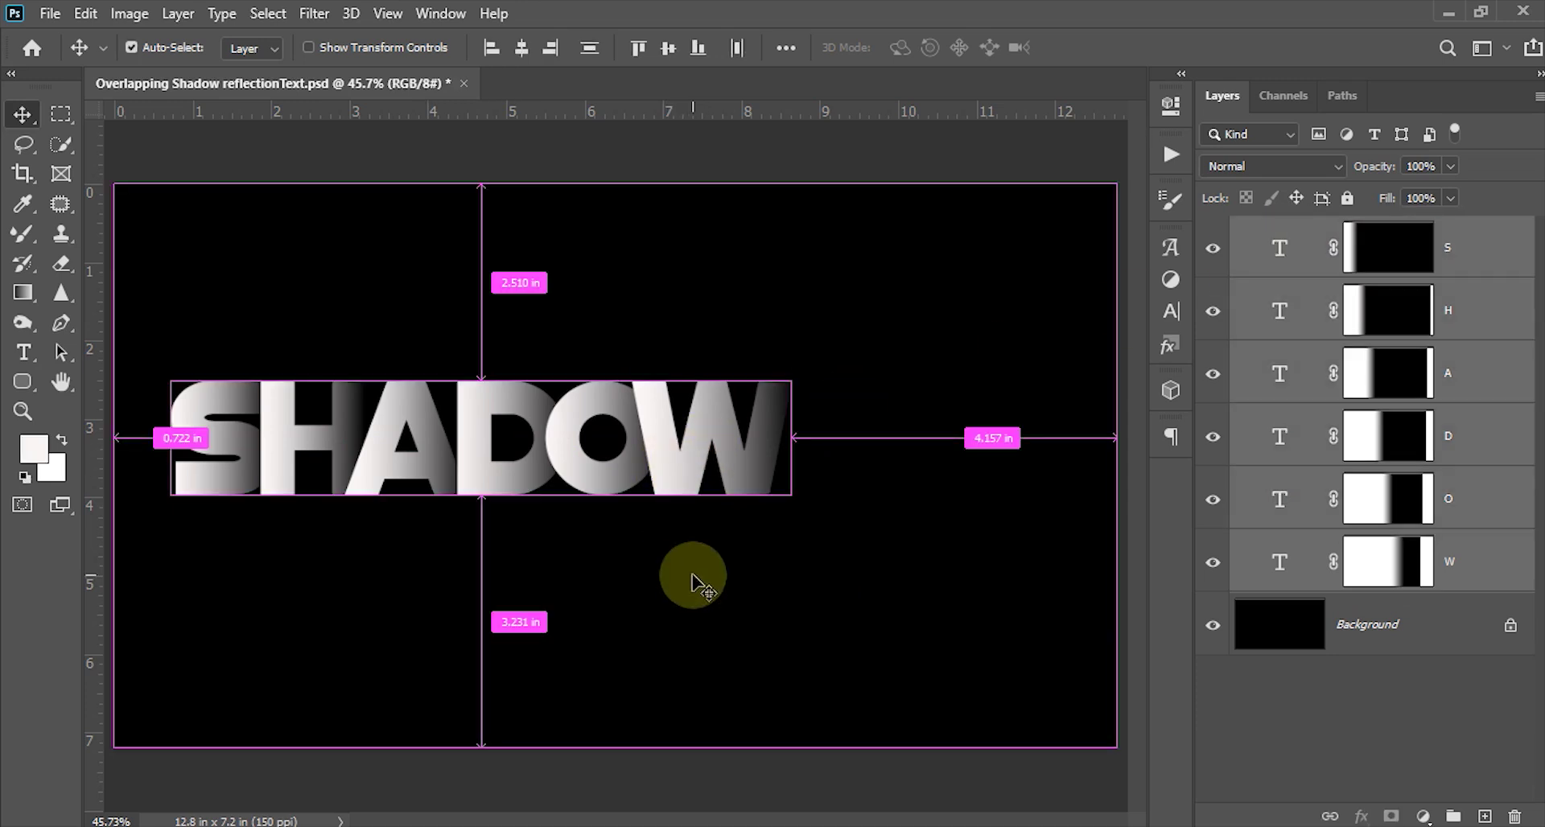
{"action": "key", "text": "ctrl+g"}
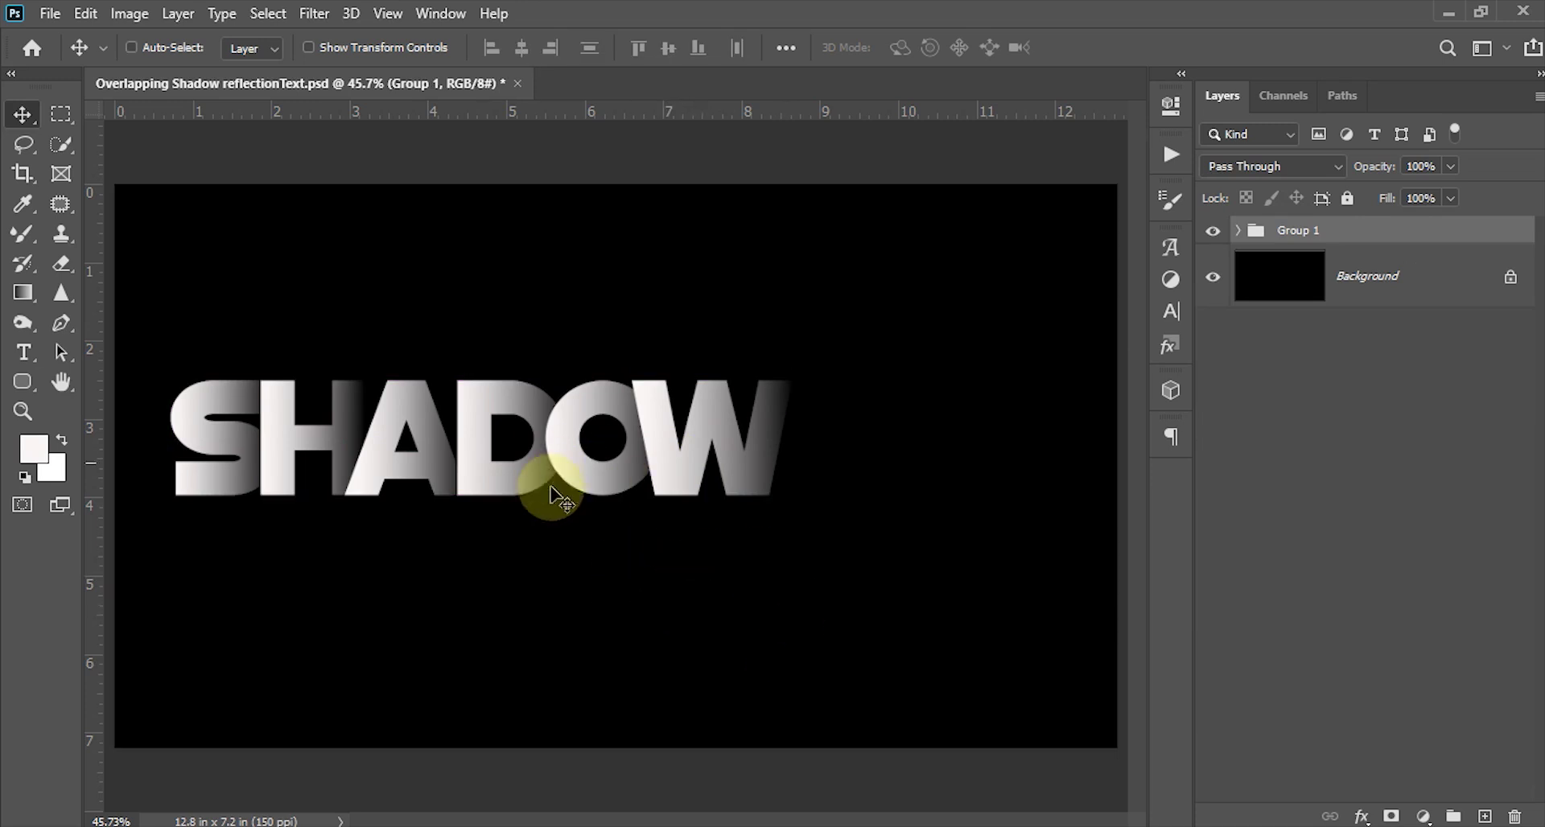
{"action": "key", "text": "ctrl"}
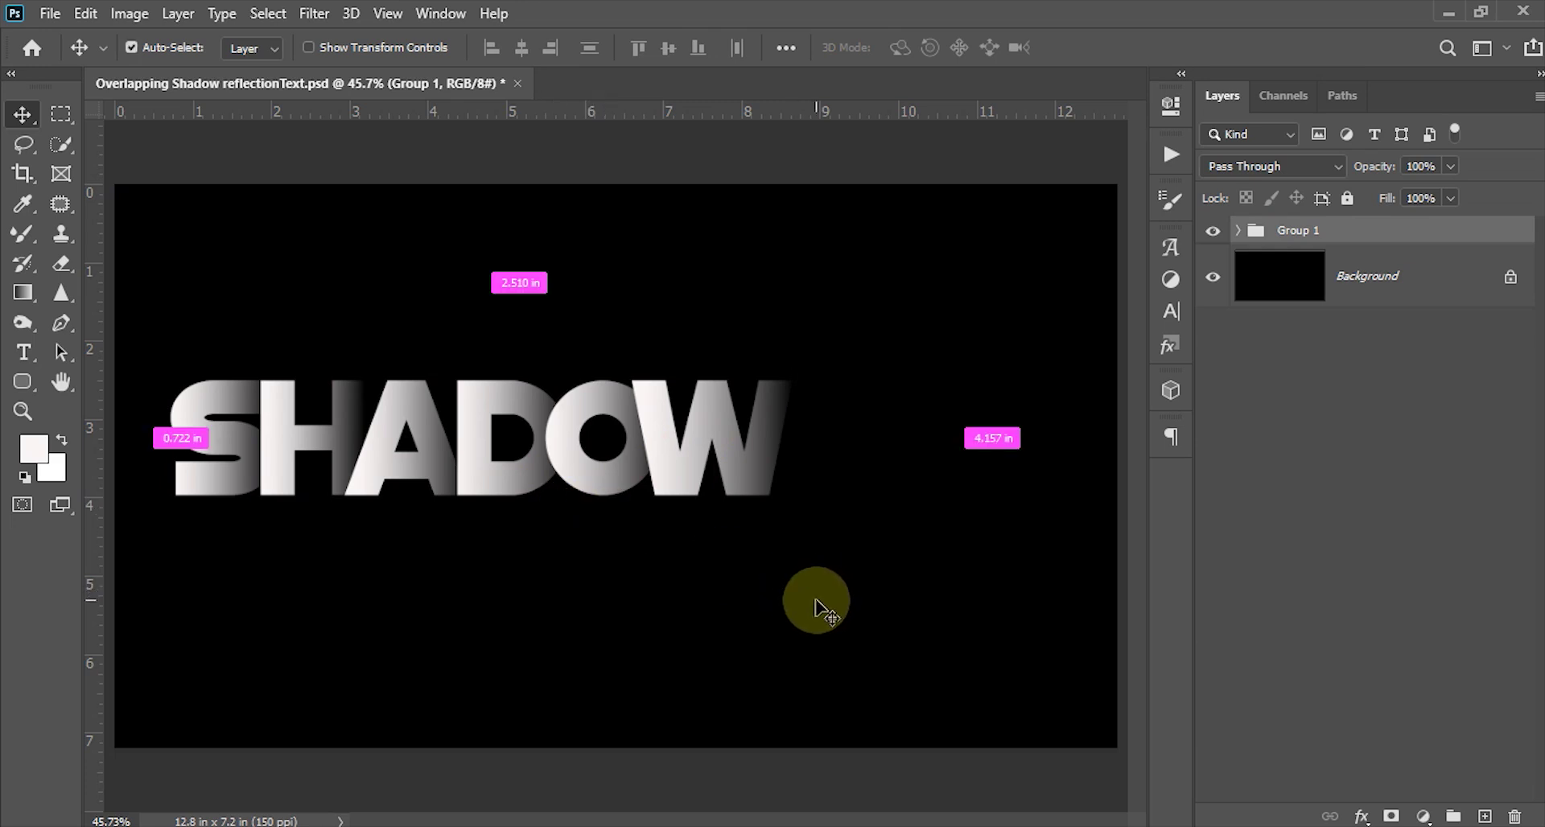
Scale the SHADOW group proportionally to about 138.36% and commit.
{"action": "key", "text": "ctrl+t"}
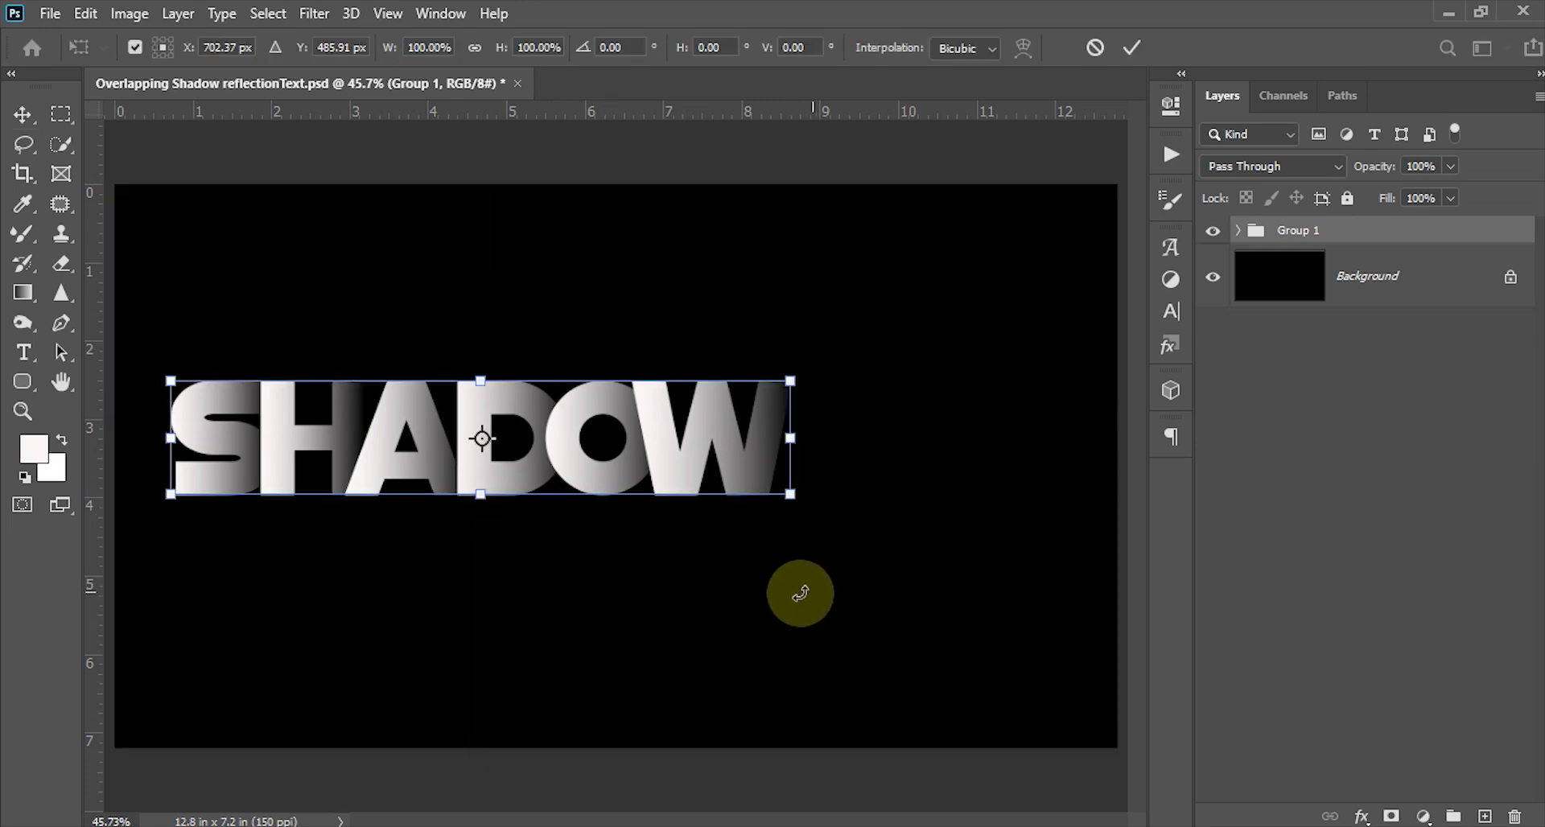
{"action": "left_click_drag", "start_coordinate": [790, 494], "coordinate": [1020, 602]}
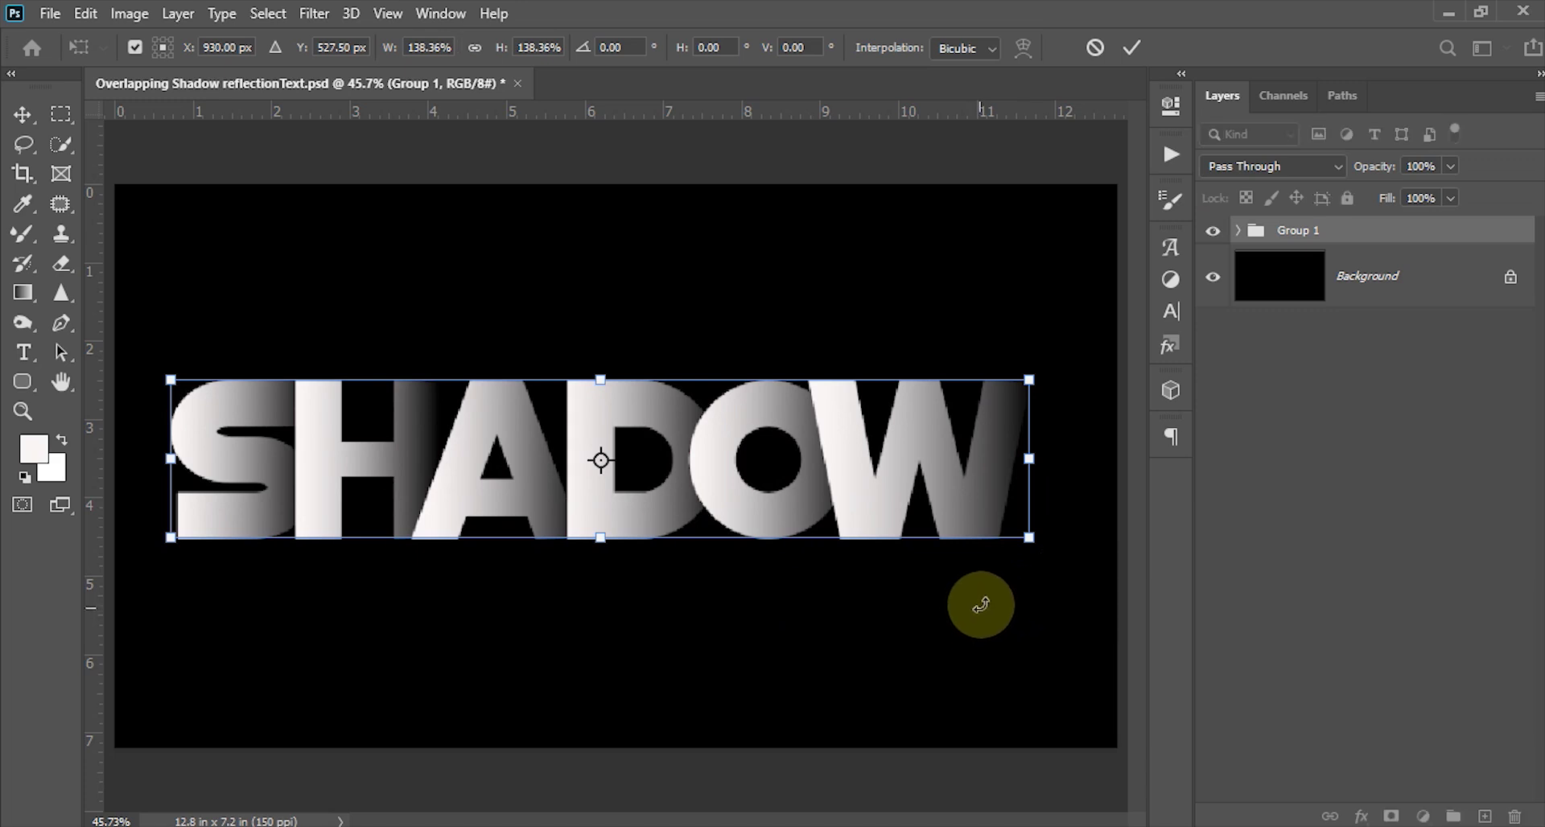
{"action": "left_click", "coordinate": [1132, 47]}
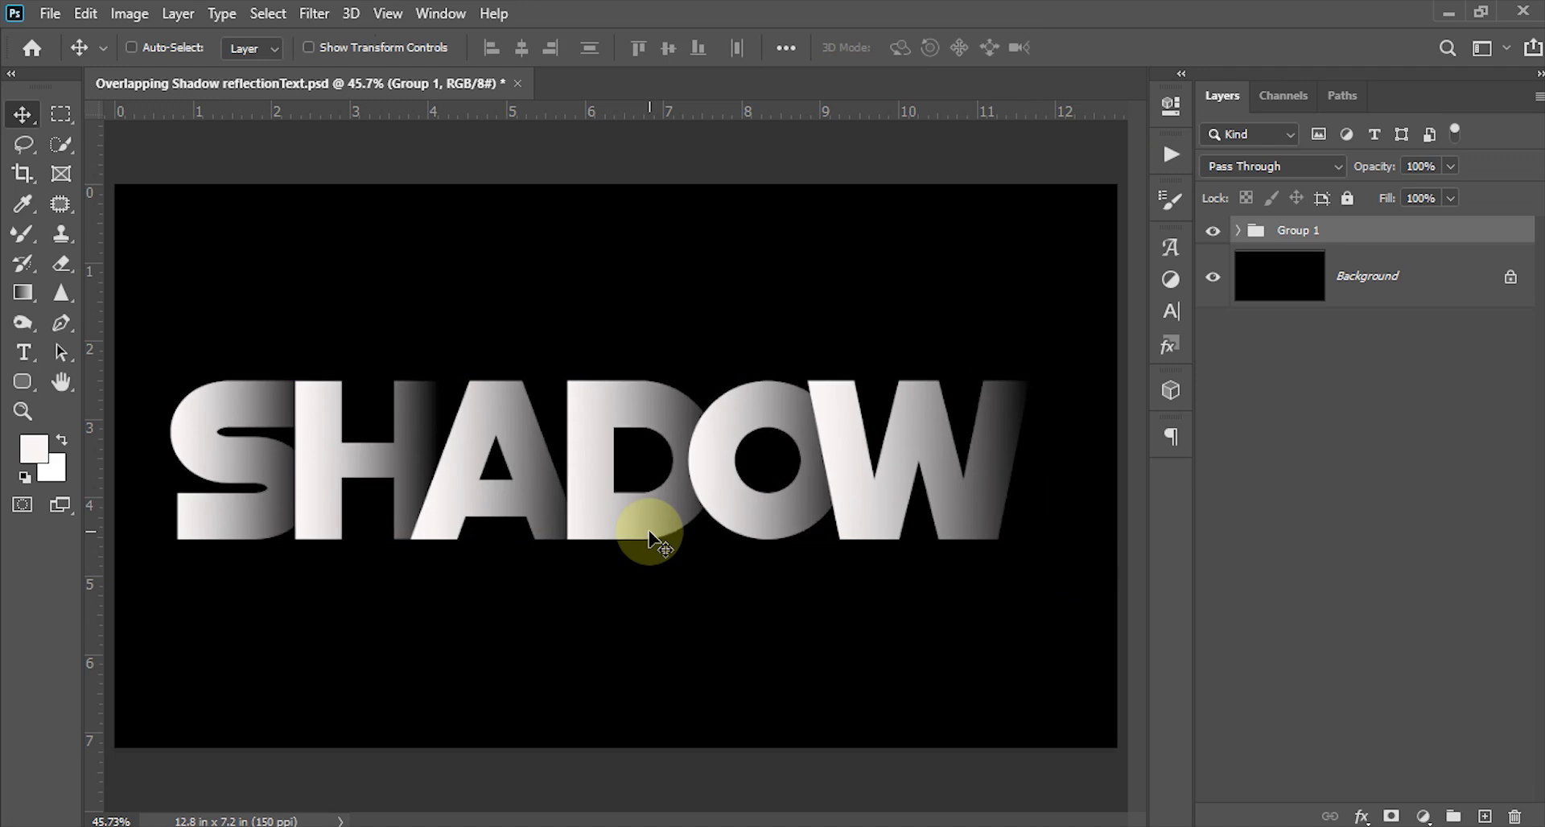
Center the SHADOW group horizontally on the canvas, clear the selection, and save the document.
{"action": "key", "text": "ctrl+a"}
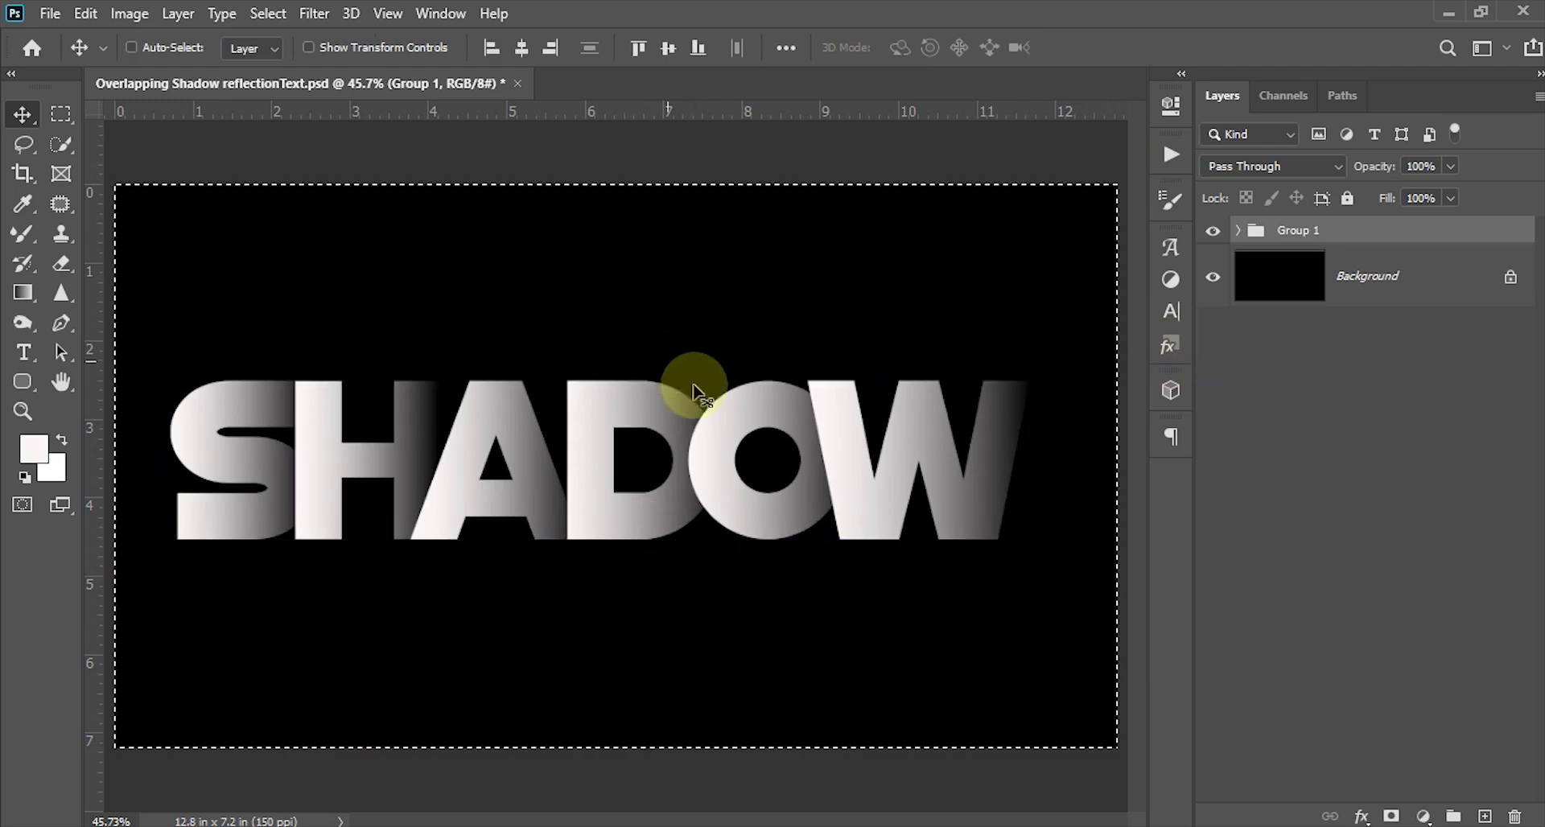
{"action": "key", "text": "shift+Right"}
{"action": "key", "text": "shift+Right"}
{"action": "key", "text": "shift+Right"}
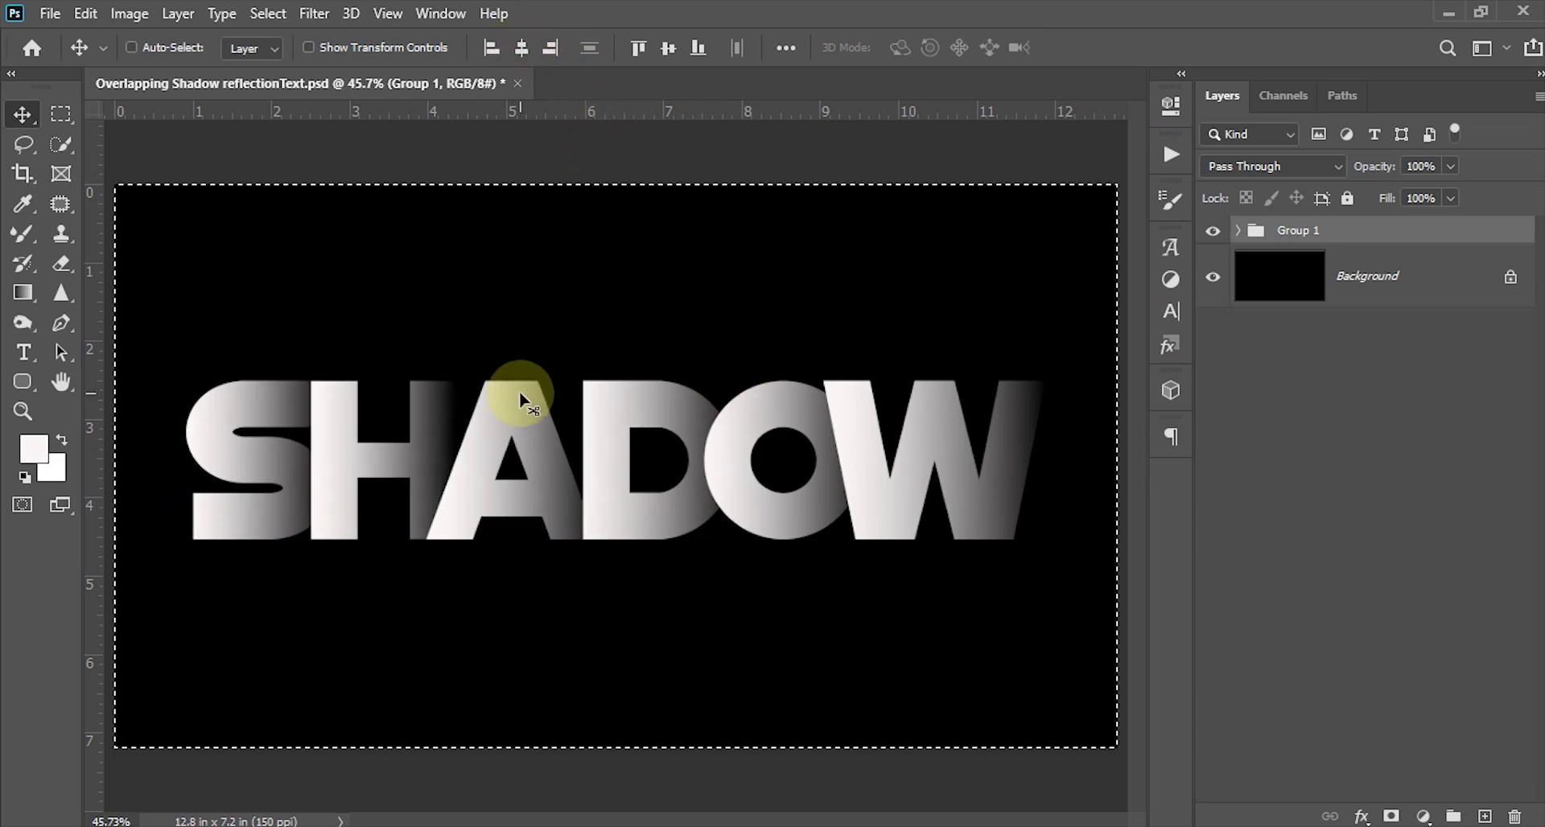
{"action": "key", "text": "ctrl"}
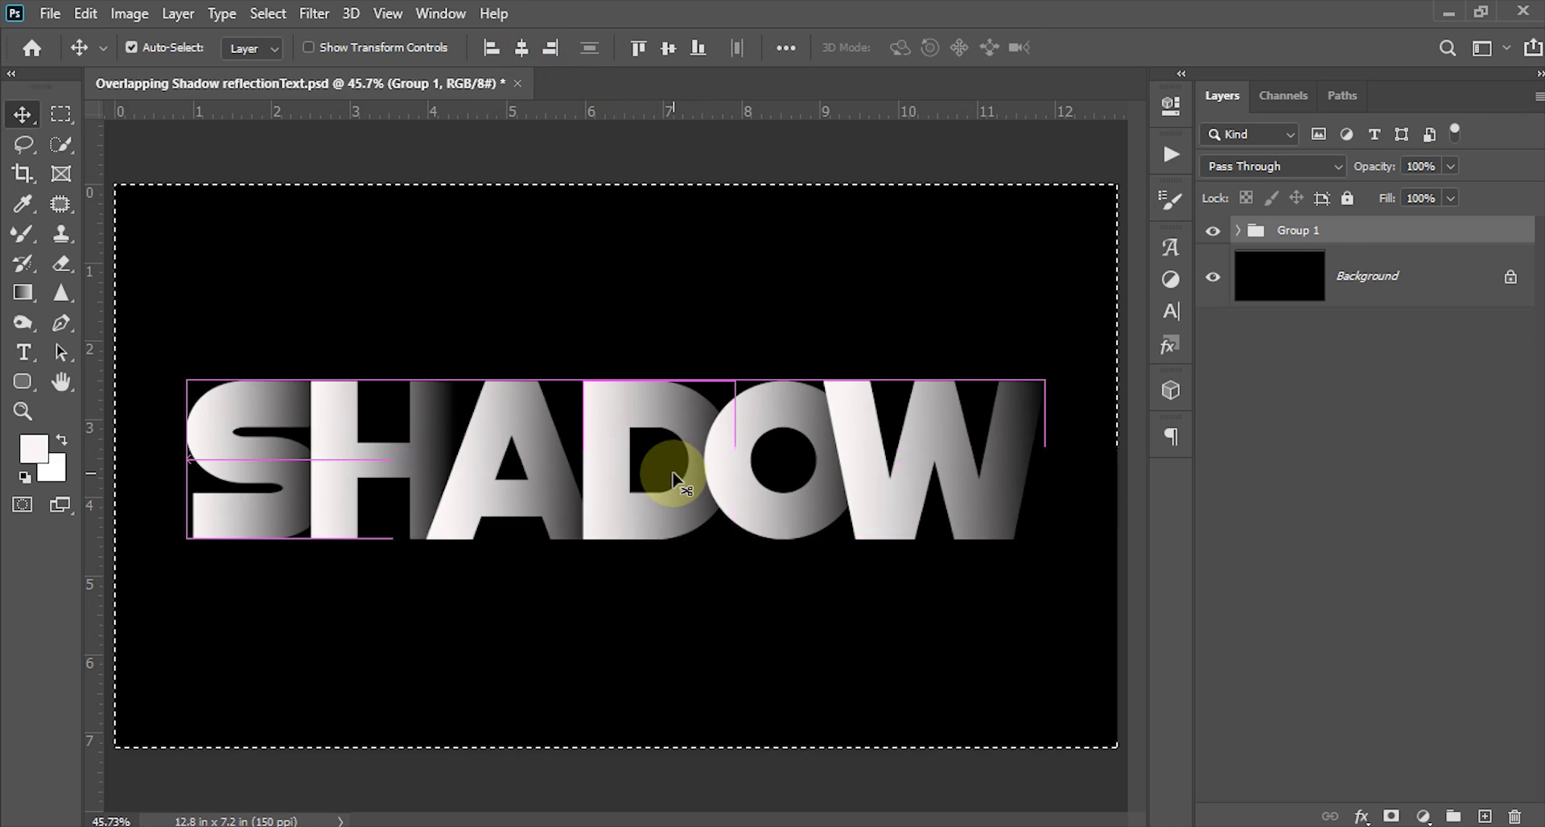
{"action": "key", "text": "ctrl+d"}
{"action": "key", "text": "ctrl+s"}
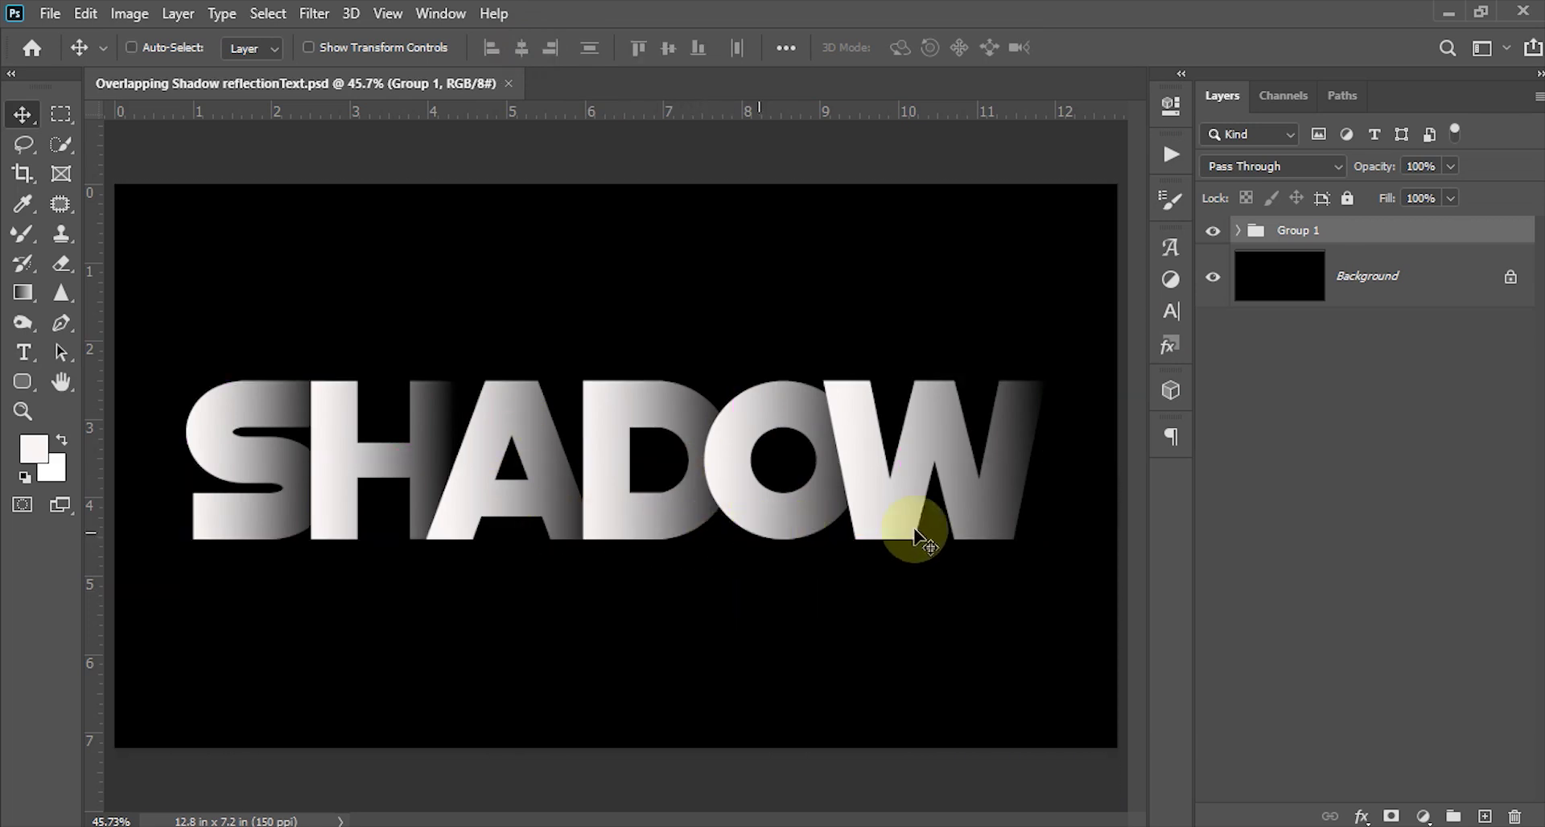
Enable Bevel & Emboss in Group 1's Layer Style and show its settings.
{"action": "double_click", "coordinate": [1516, 237]}
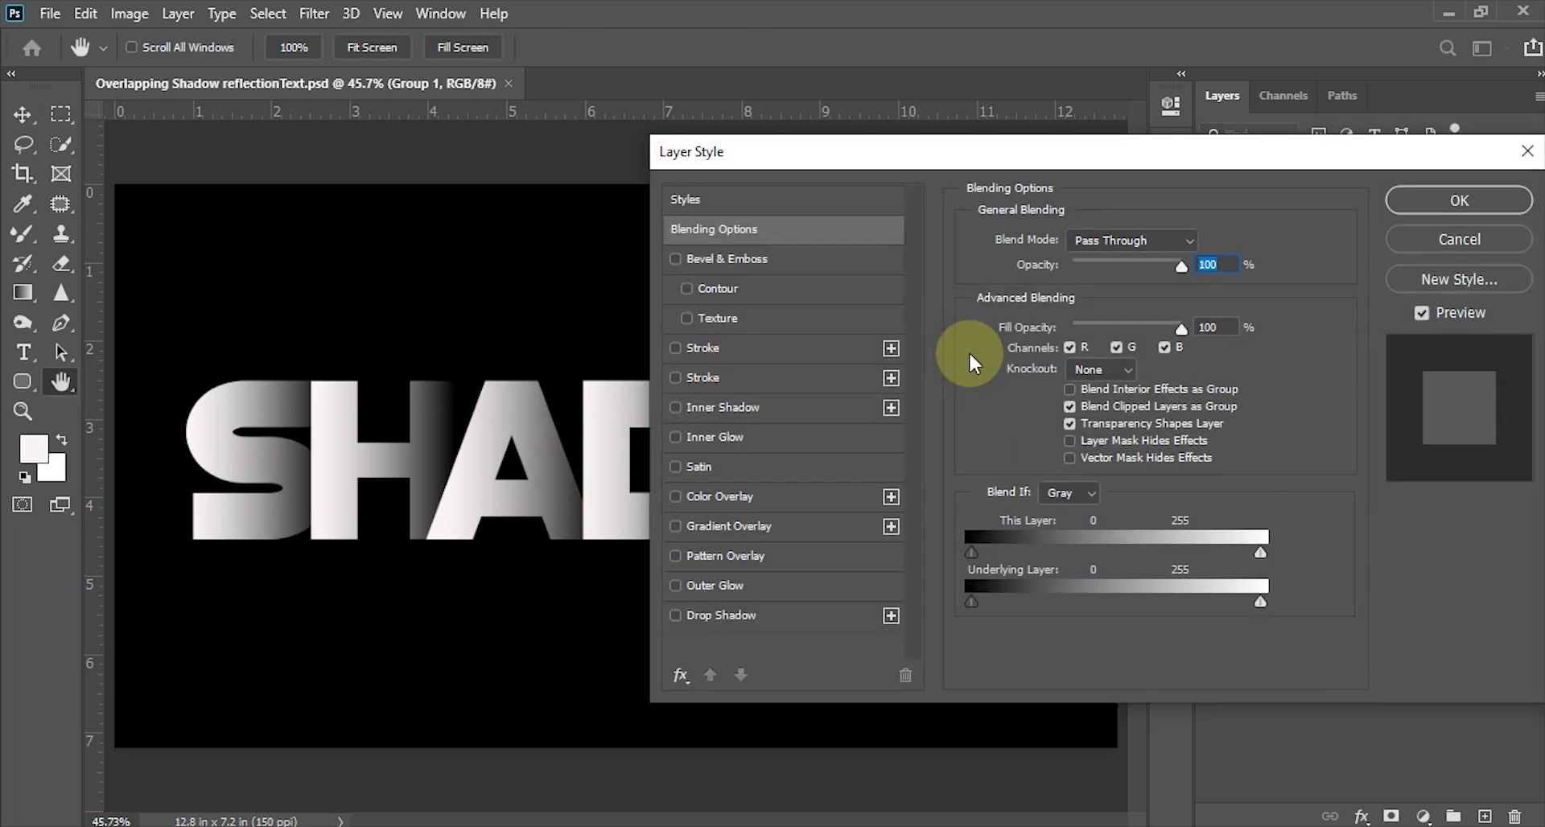
{"action": "left_click", "coordinate": [678, 259]}
{"action": "left_click", "coordinate": [716, 258]}
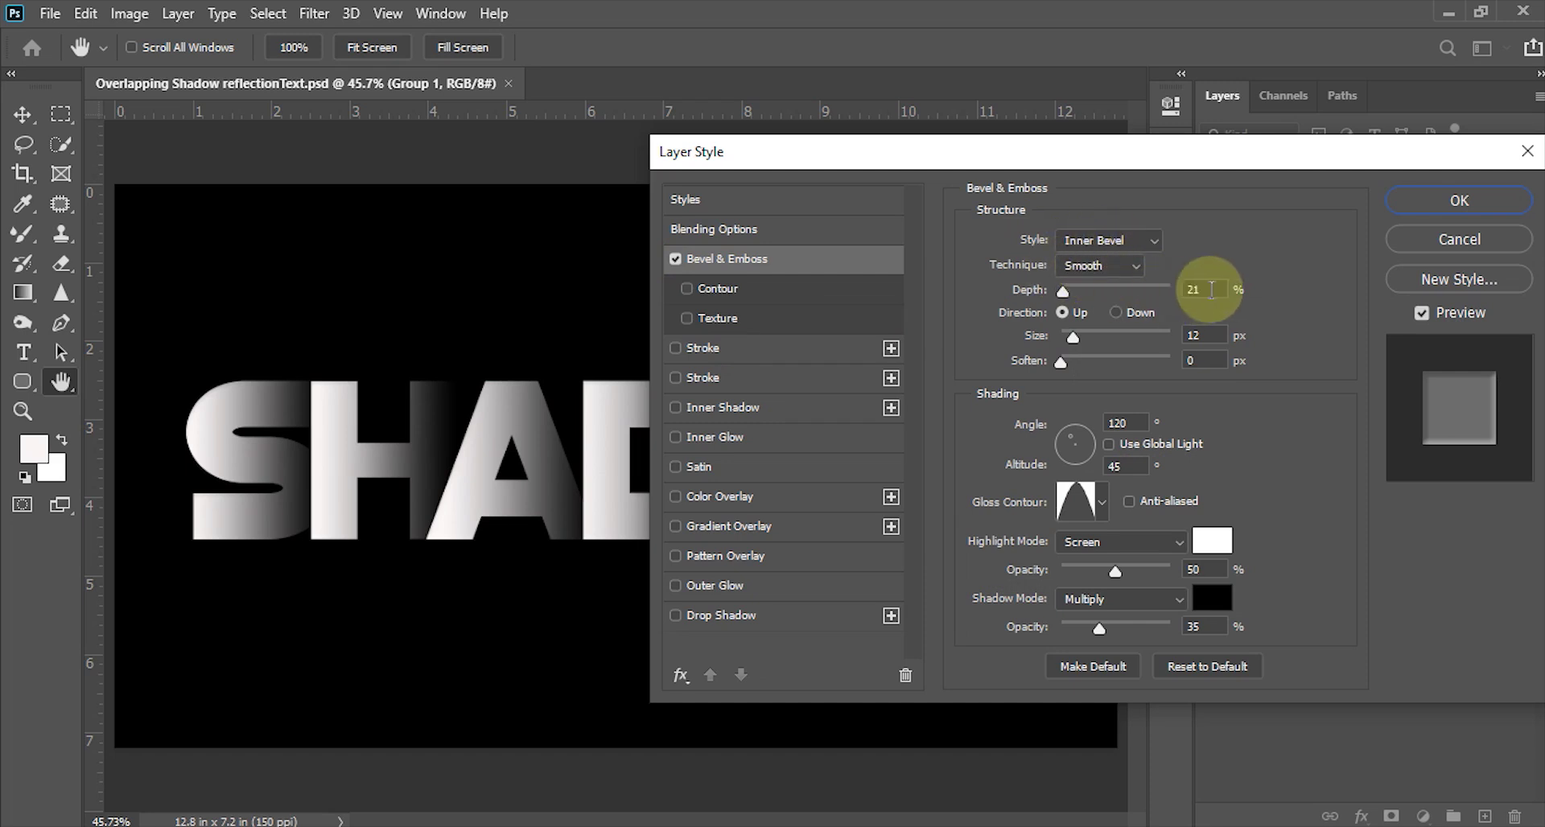
Set the bevel depth to 44% and size to 34 px.
{"action": "double_click", "coordinate": [1205, 289]}
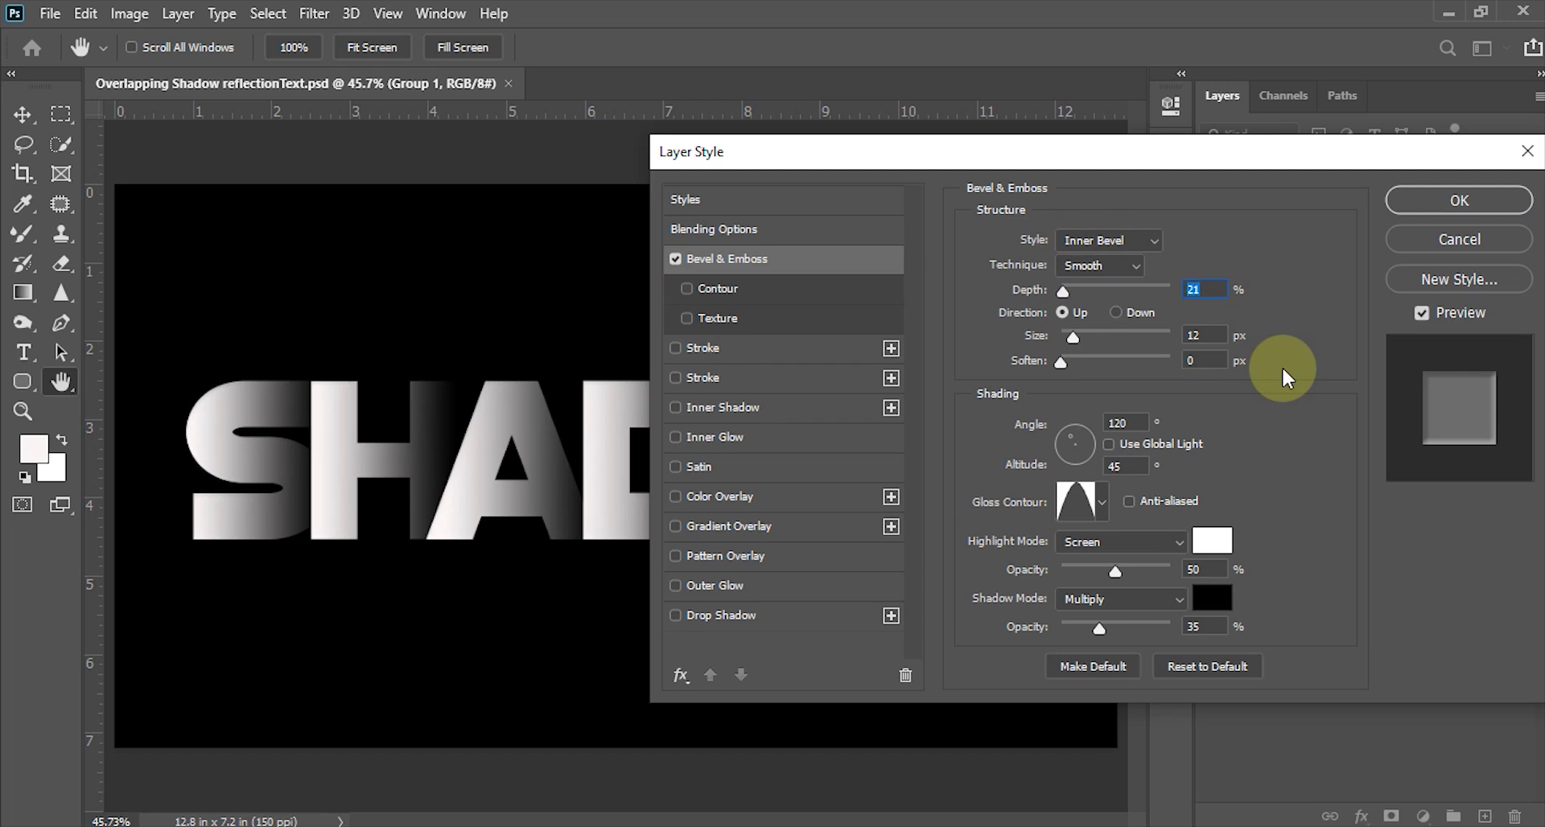
{"action": "type", "text": "44"}
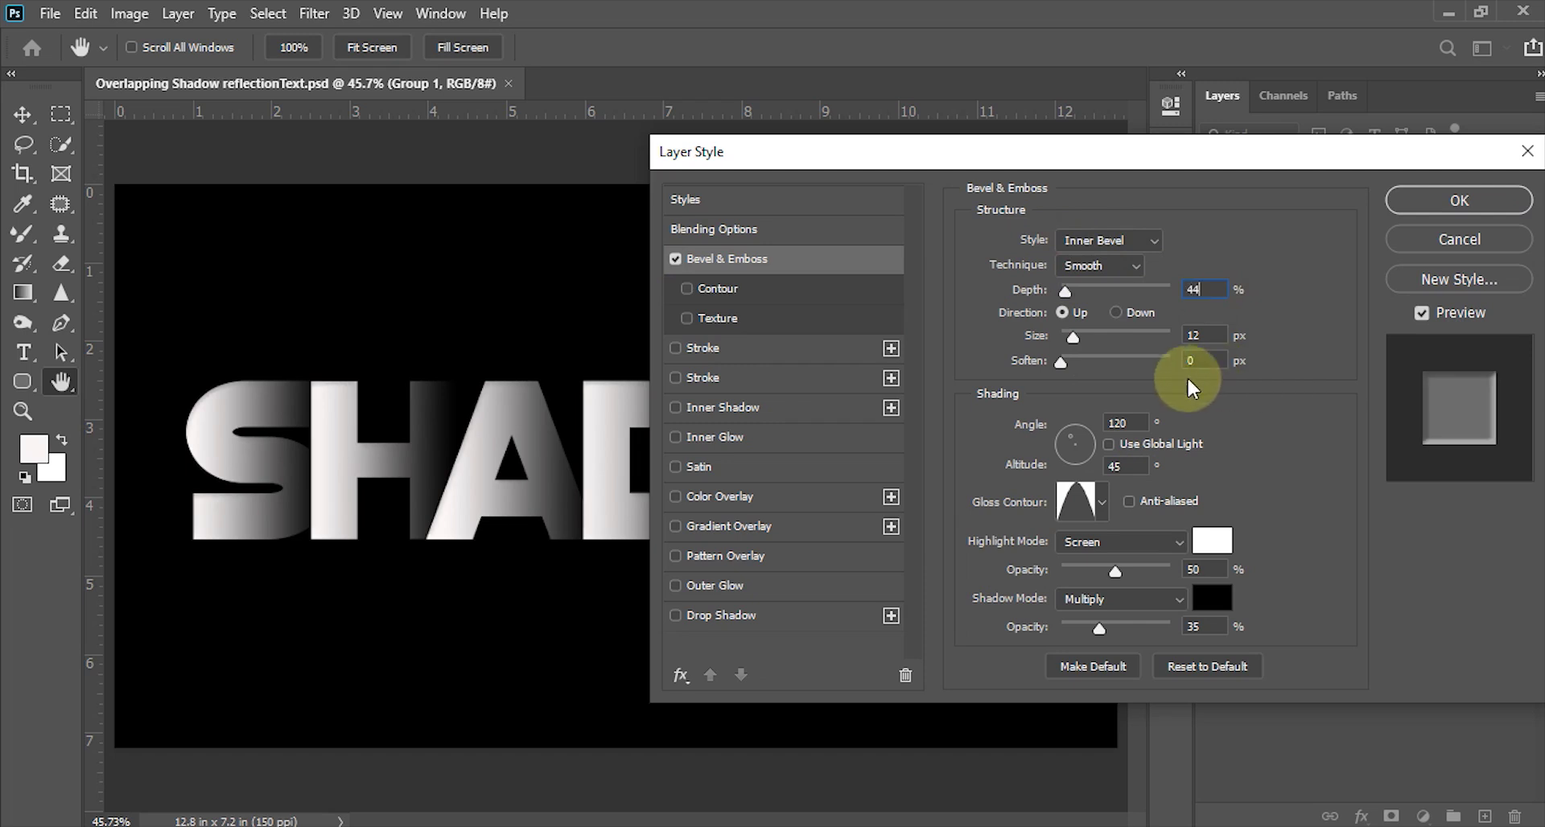
{"action": "double_click", "coordinate": [1216, 338]}
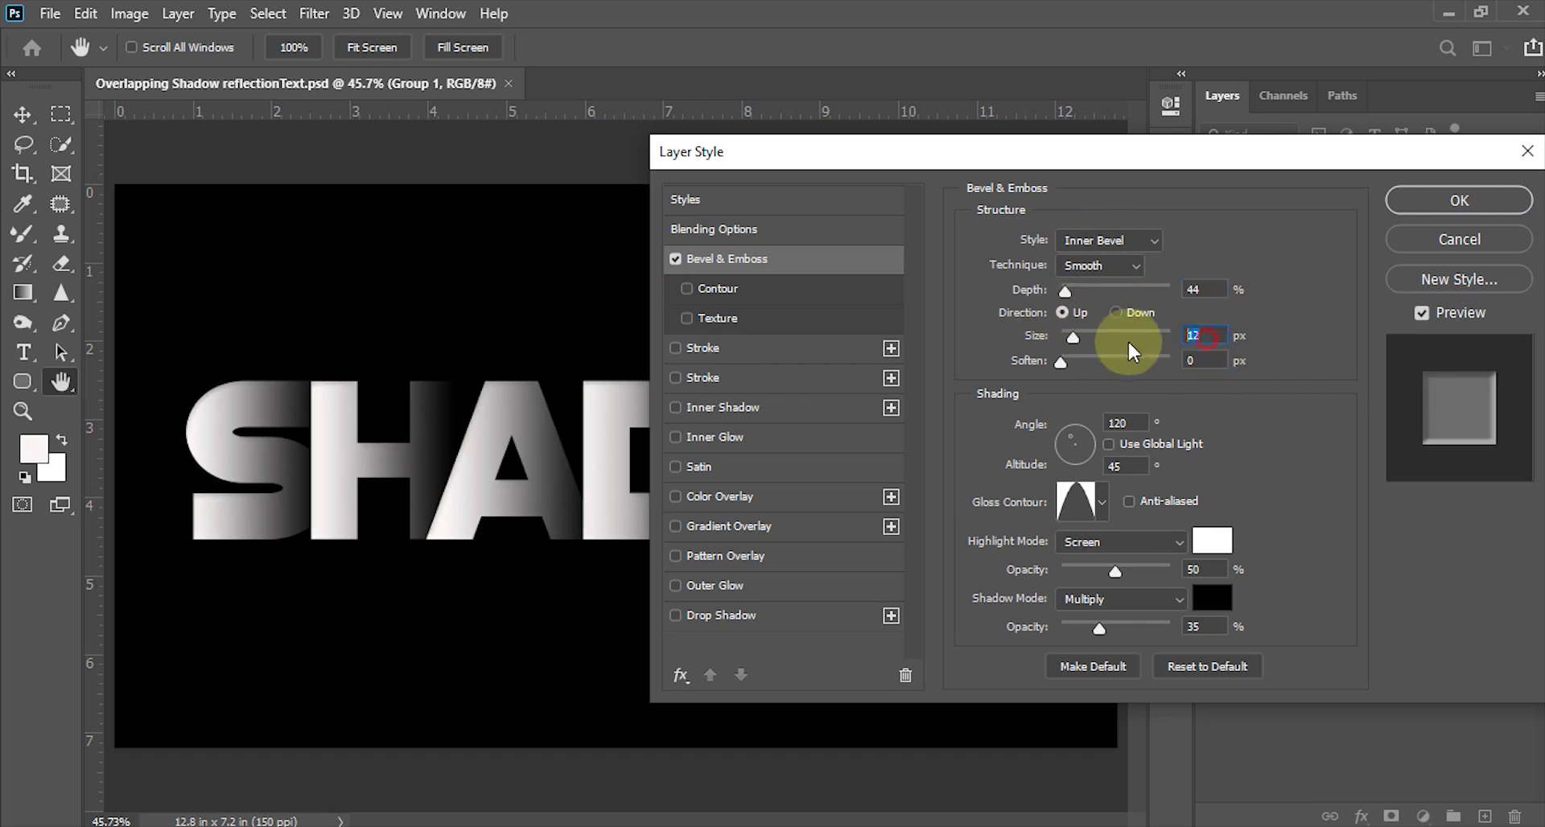
{"action": "type", "text": "23"}
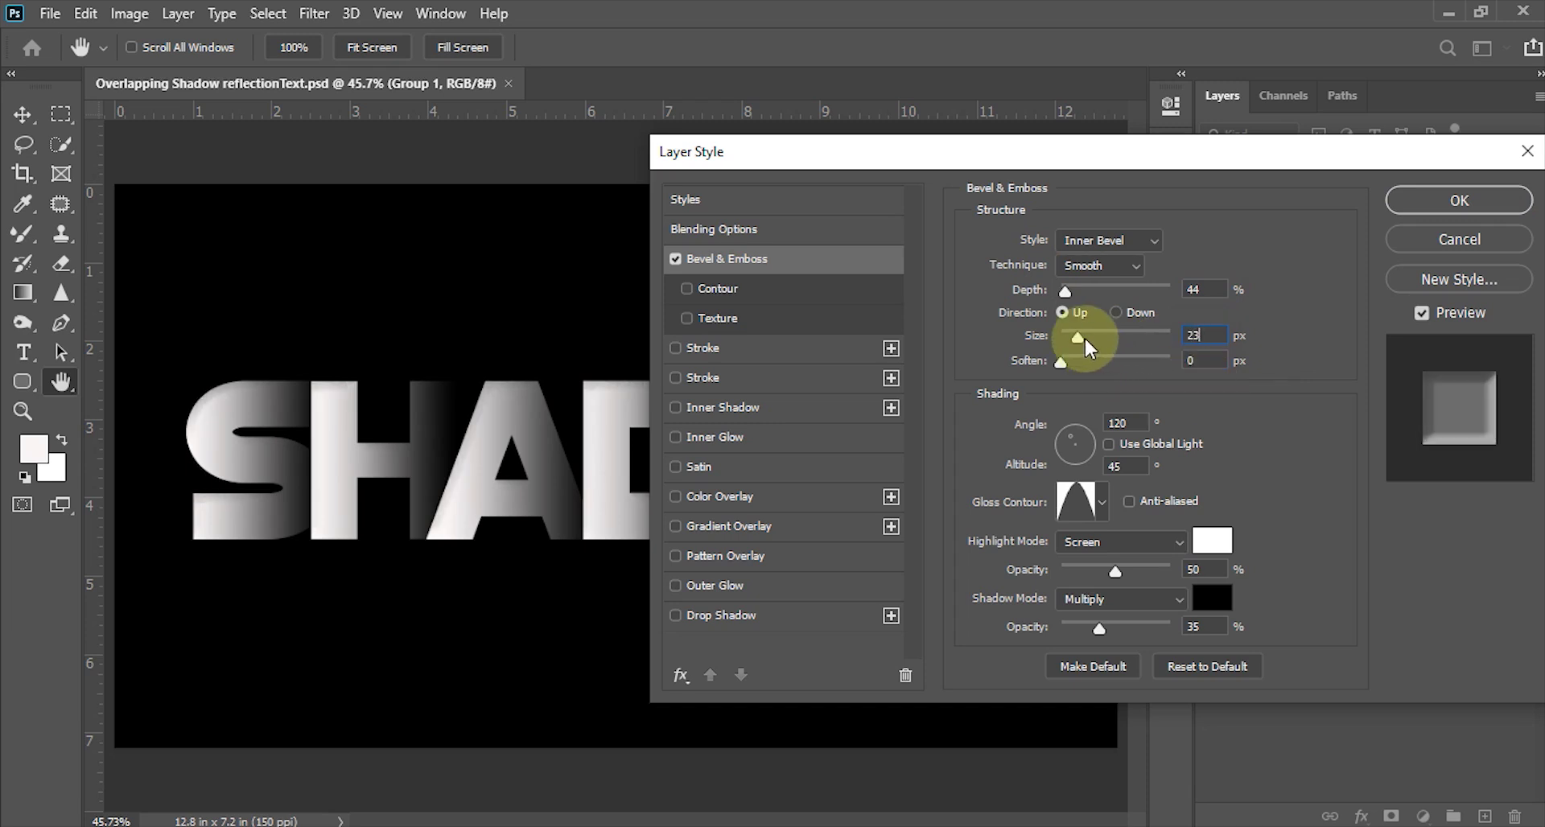
{"action": "mouse_move", "coordinate": [1080, 337]}
{"action": "left_mouse_down"}
{"action": "mouse_move", "coordinate": [1094, 337]}
{"action": "mouse_move", "coordinate": [1083, 291]}
{"action": "mouse_move", "coordinate": [1065, 292]}
{"action": "left_mouse_up"}
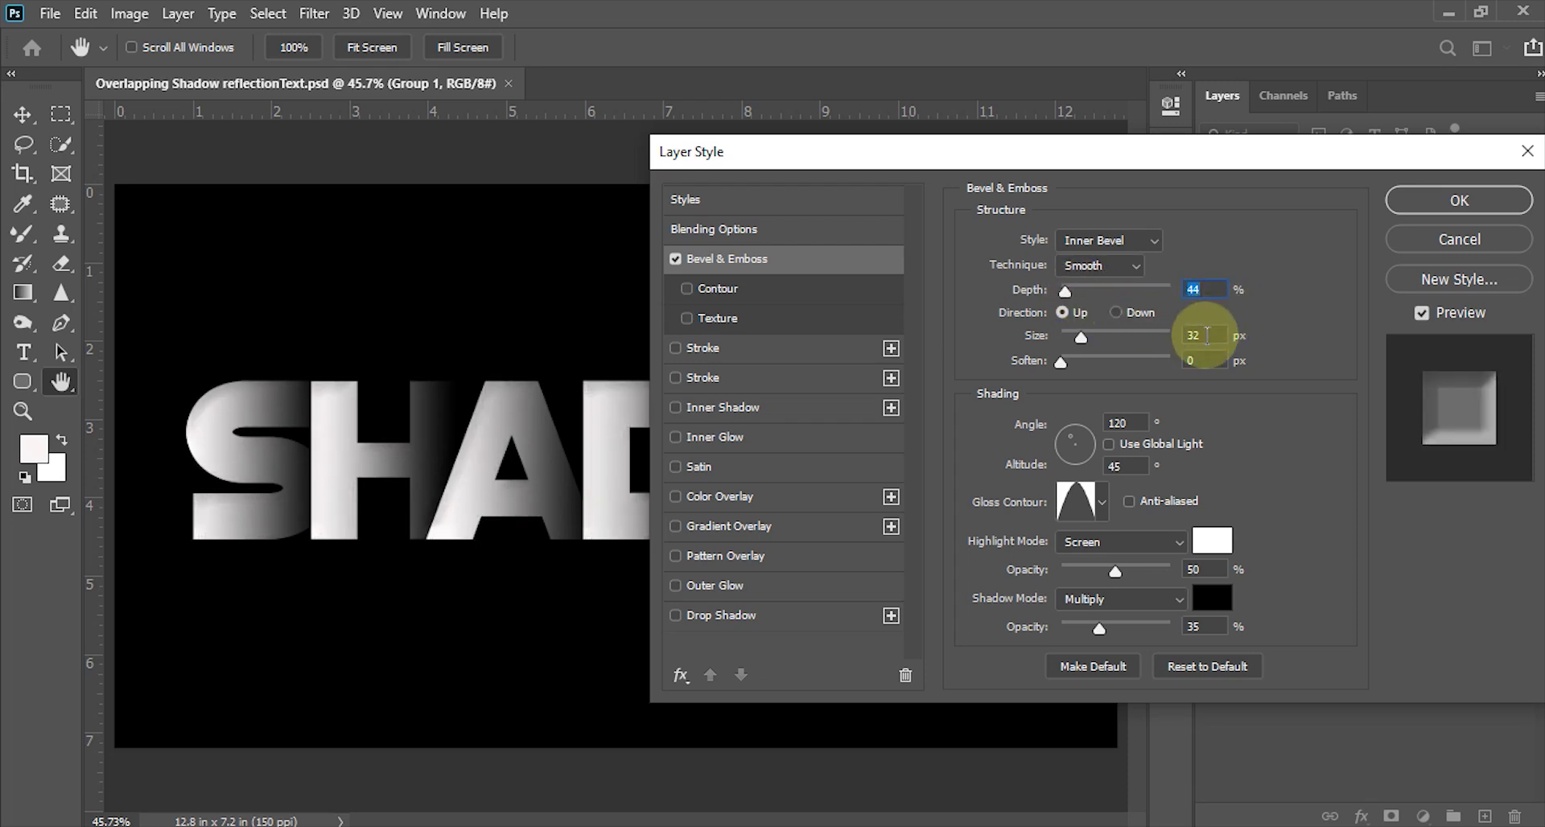
{"action": "left_click", "coordinate": [1038, 335]}
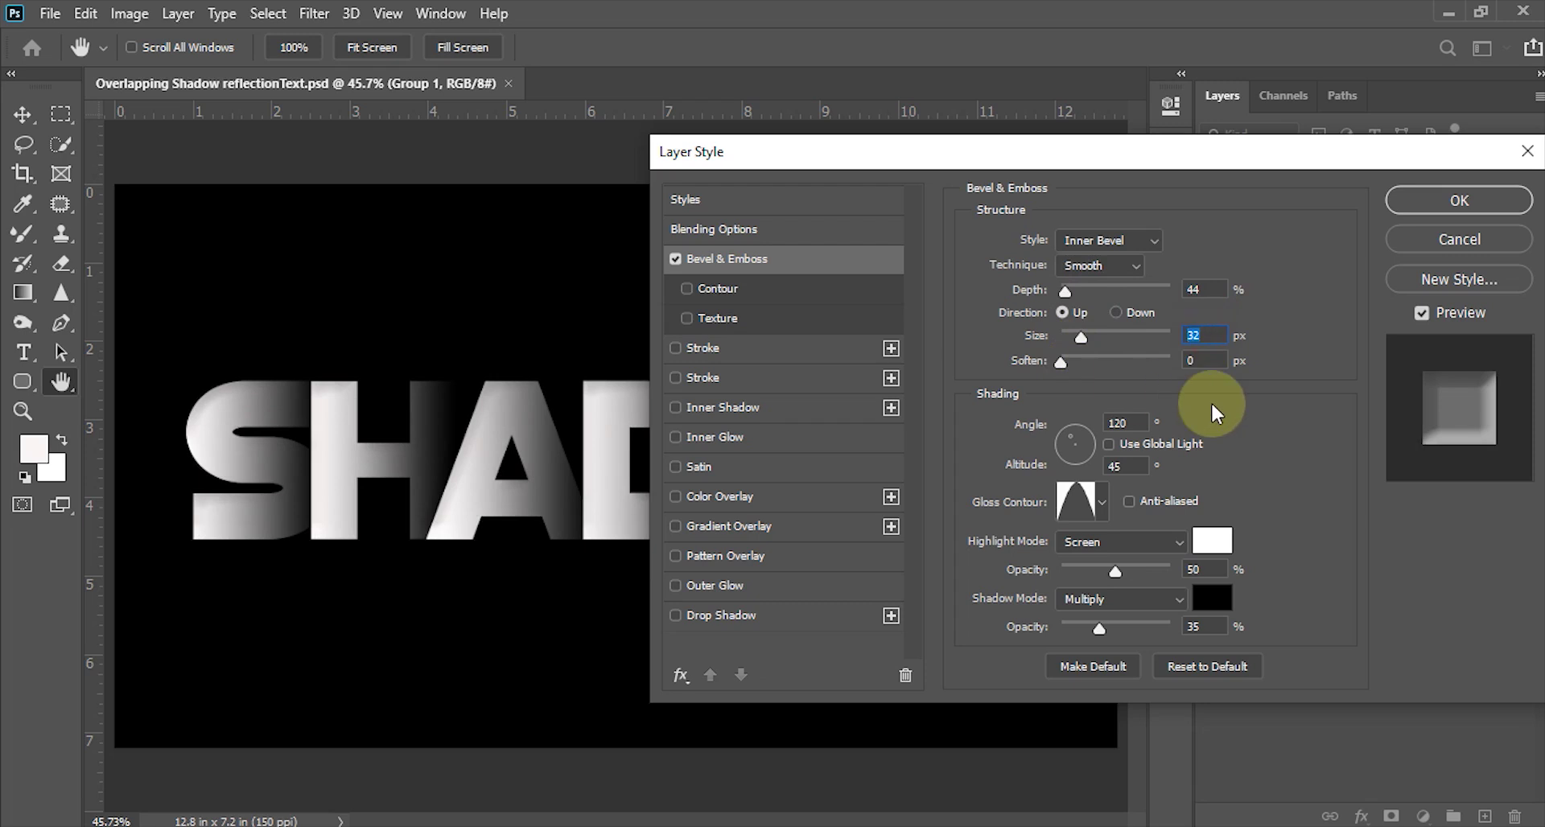
{"action": "type", "text": "34"}
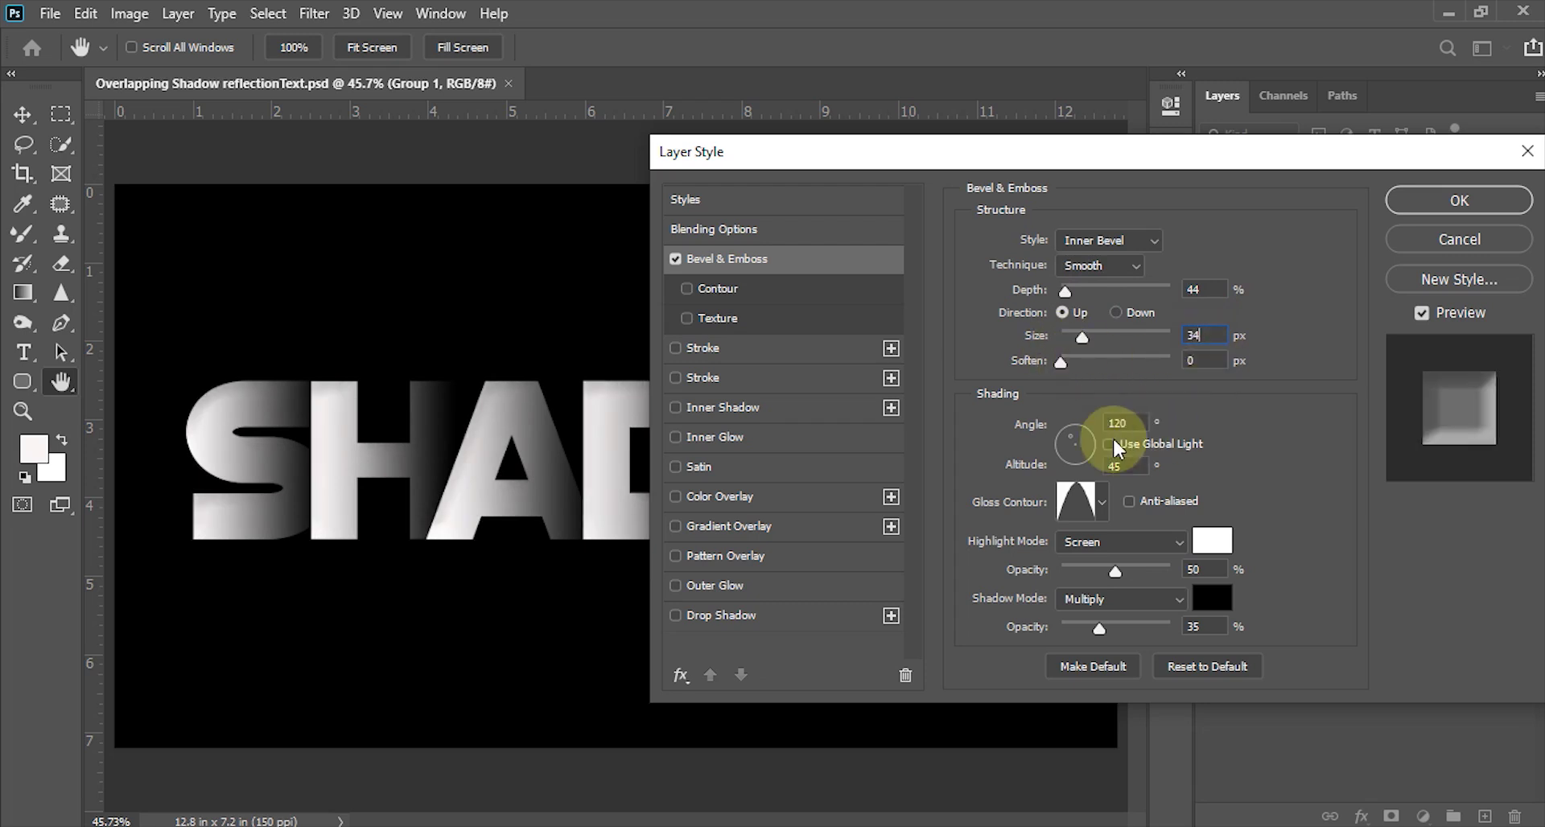
Keep the bevel lighting angle at 120° with Use Global Light turned off.
{"action": "left_click", "coordinate": [1129, 421]}
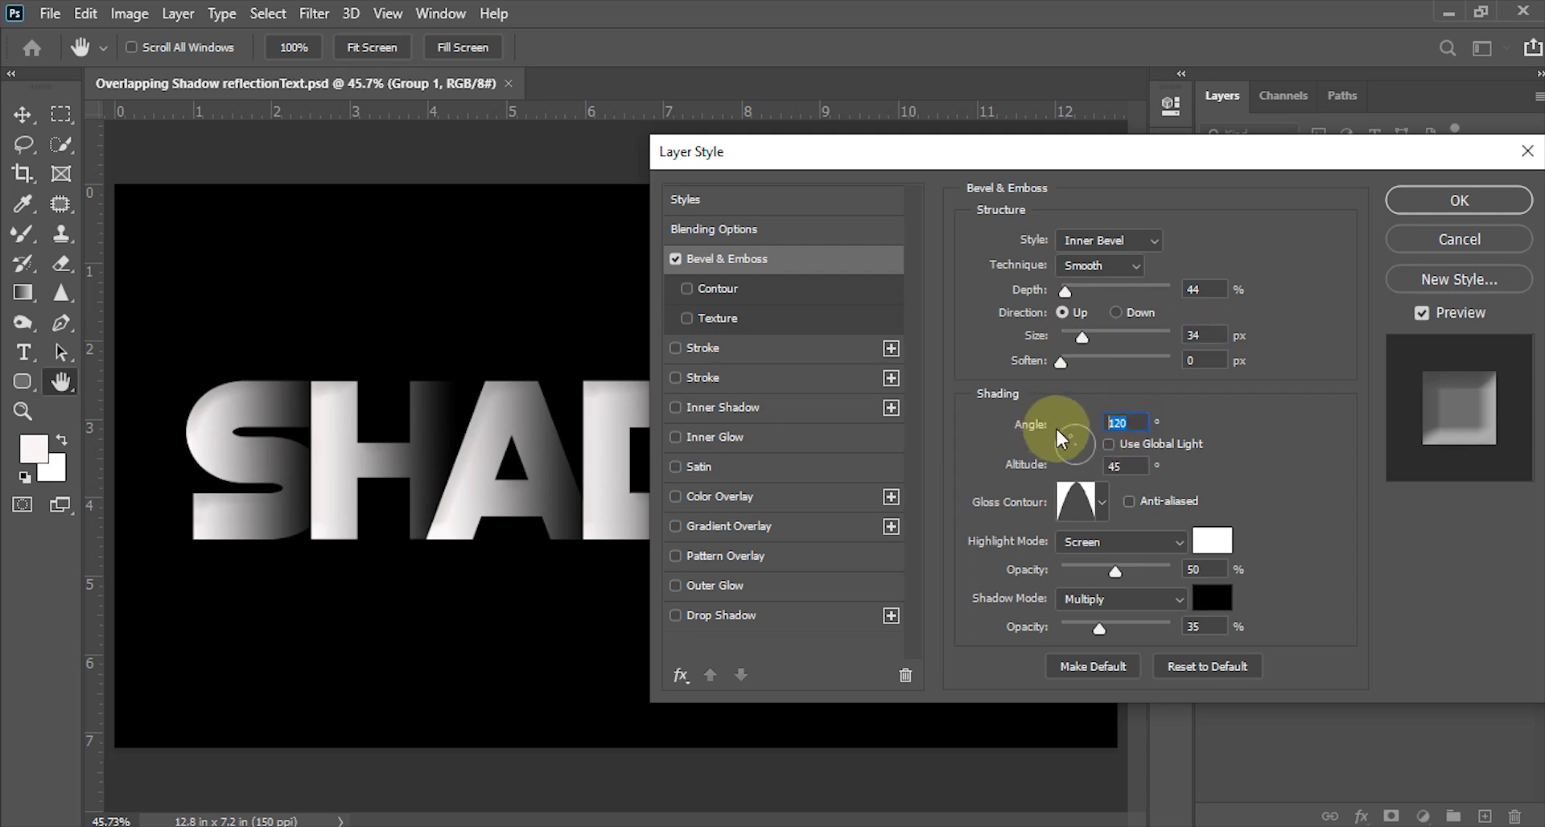
{"action": "key", "text": "Tab"}
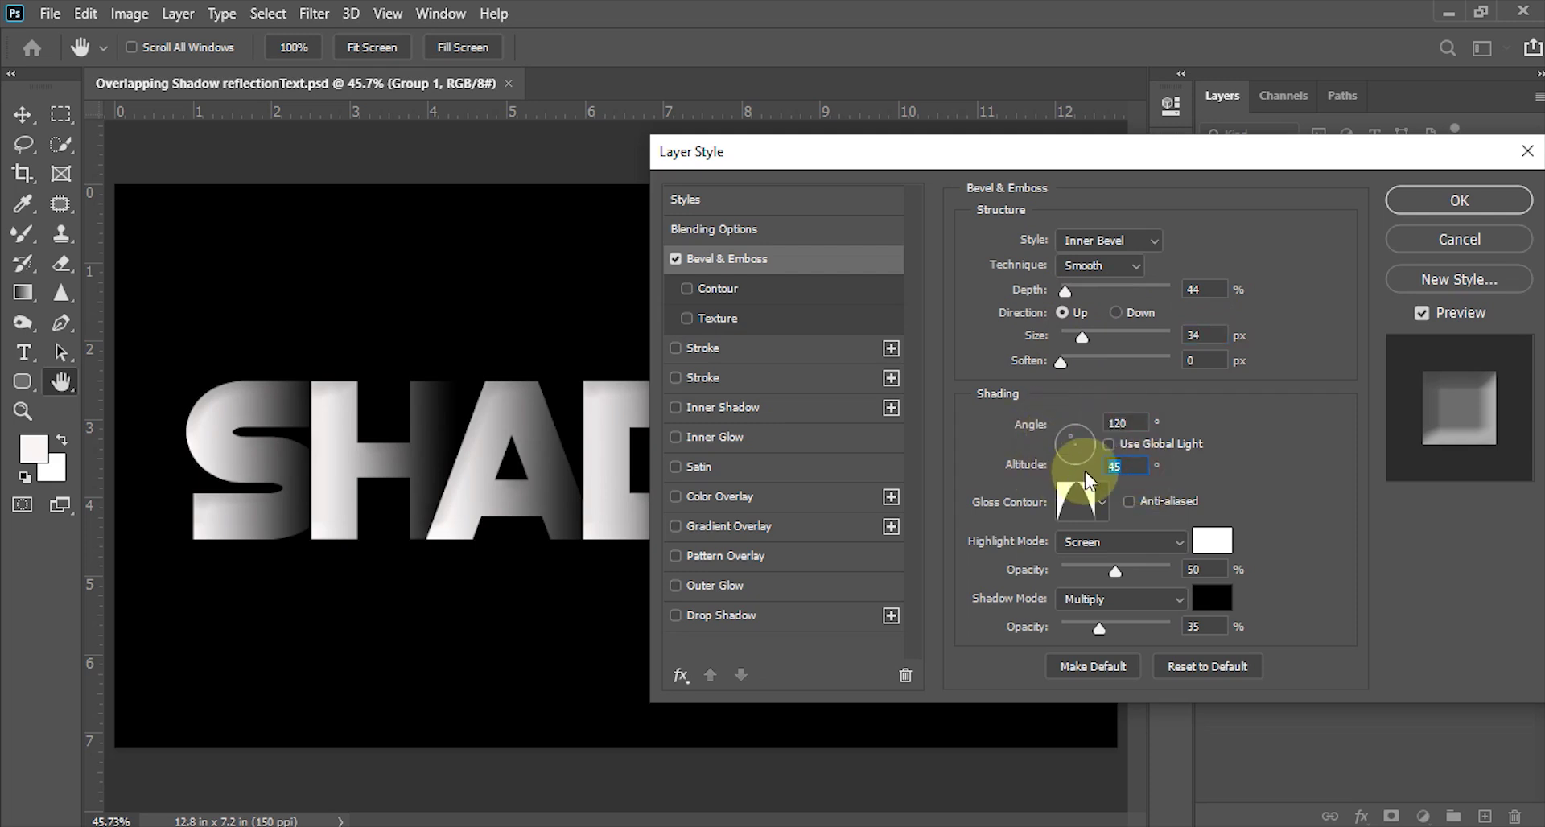
{"action": "left_click", "coordinate": [1110, 445]}
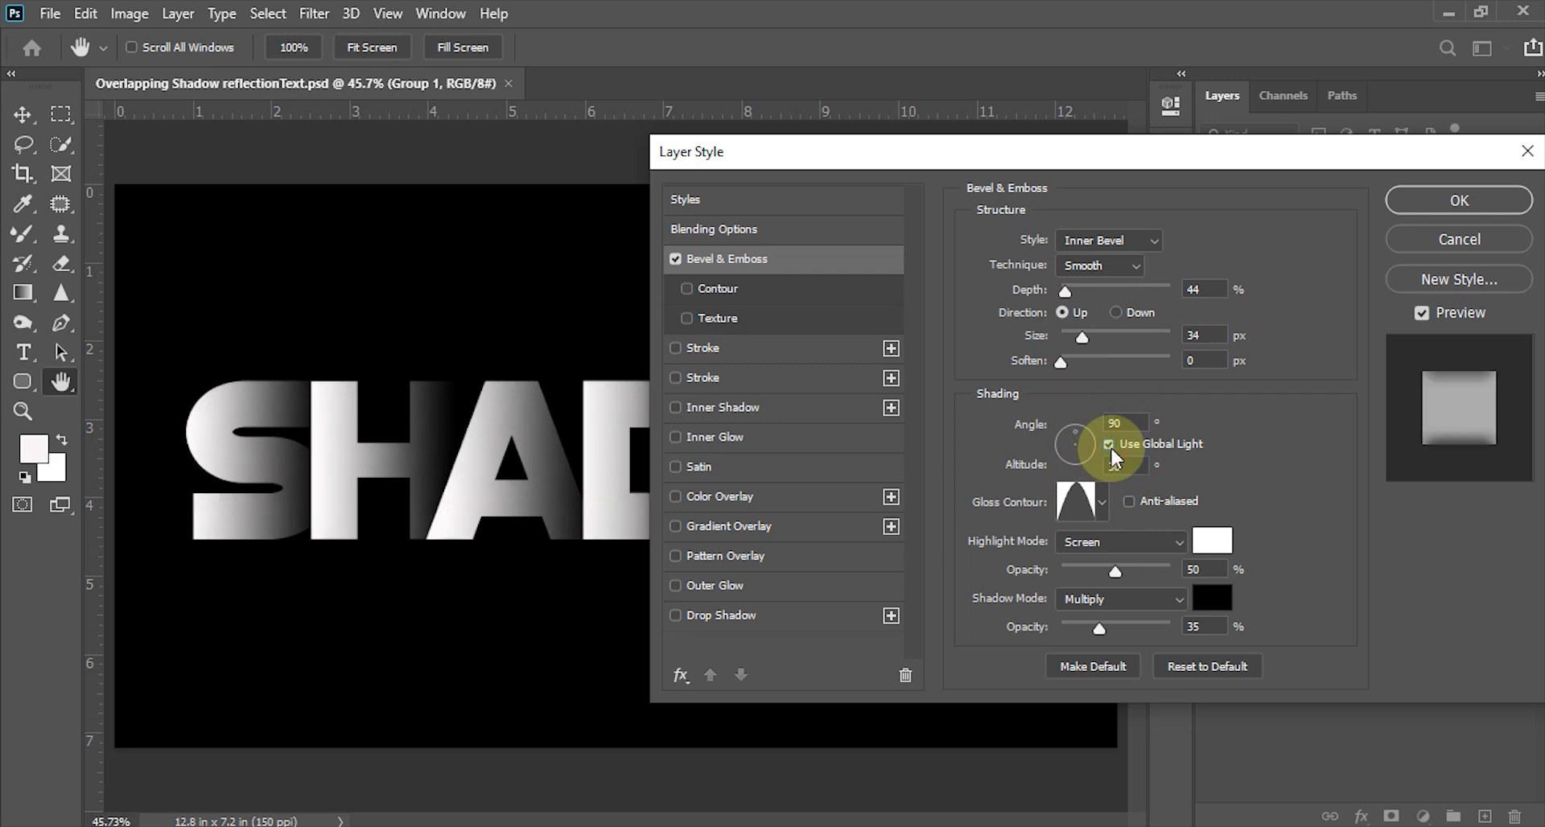
{"action": "left_click", "coordinate": [1110, 445]}
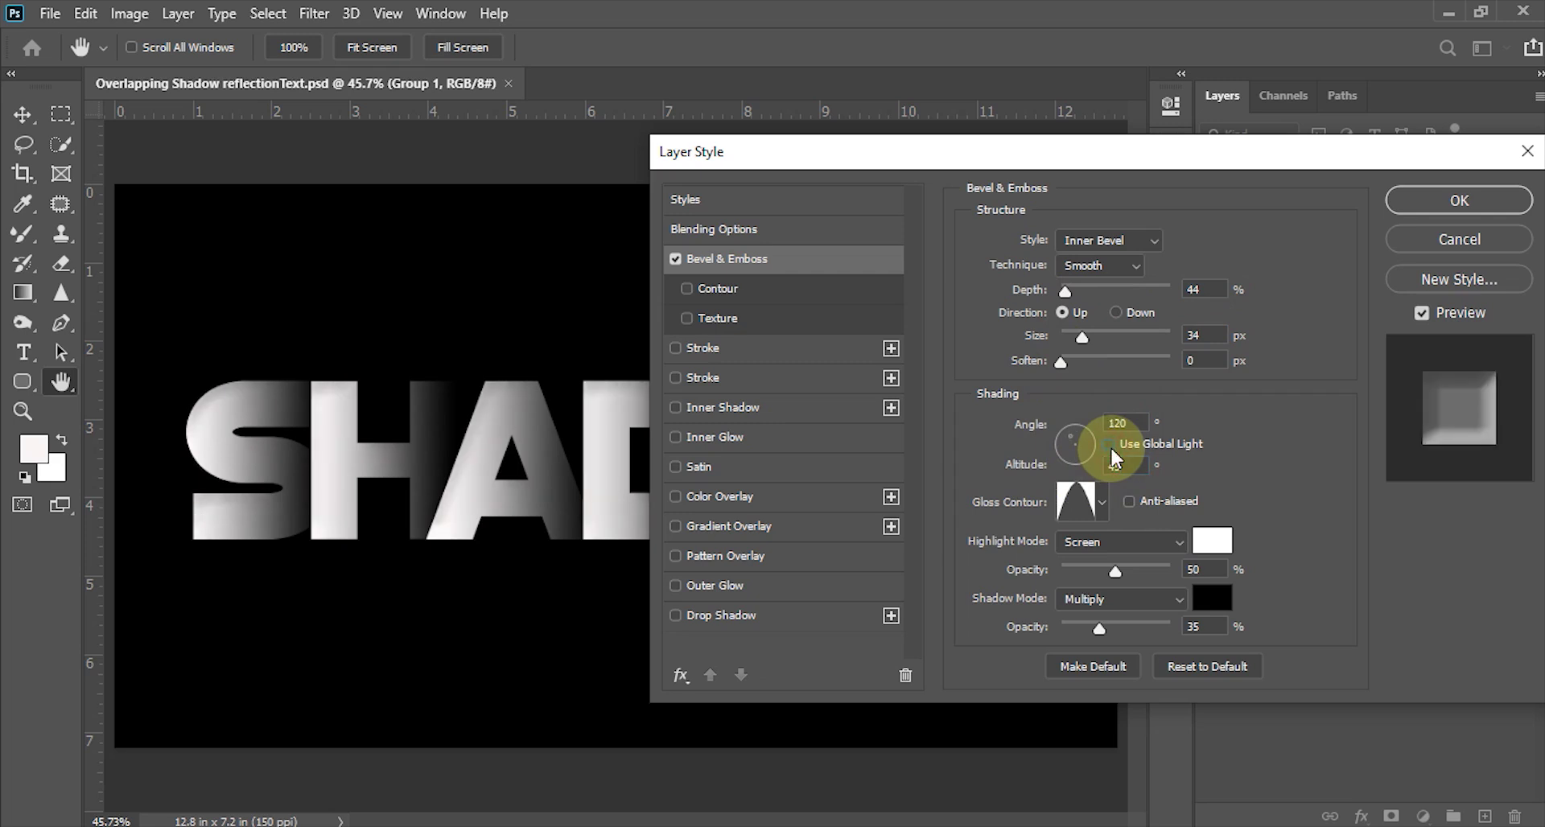
{"action": "left_click", "coordinate": [1103, 509]}
Choose the Cone gloss contour, set shadow opacity to 70%, and commit the bevel to Group 1.
{"action": "left_click", "coordinate": [978, 595]}
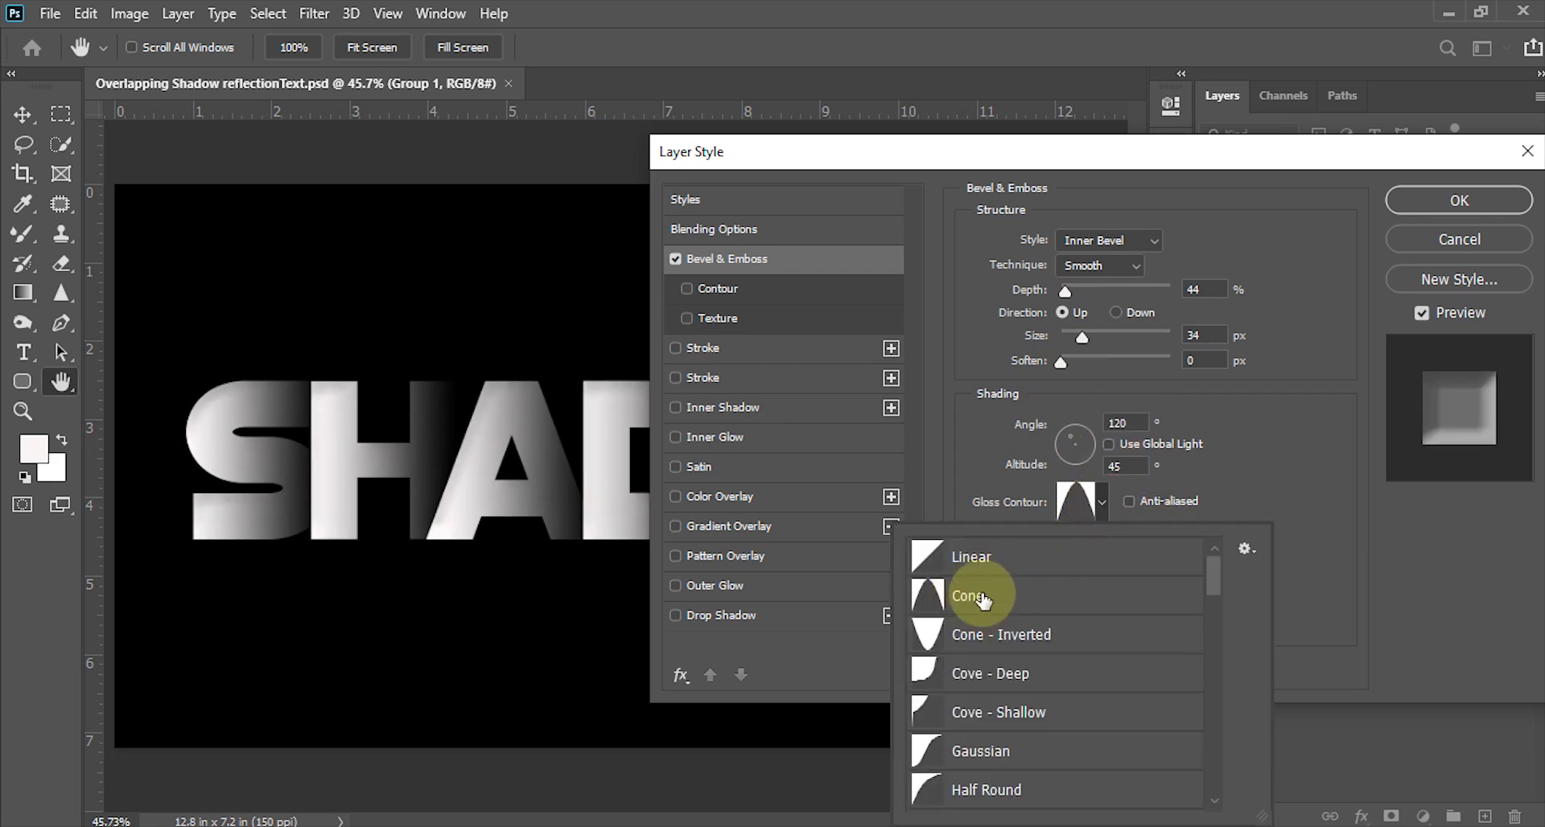
{"action": "left_click", "coordinate": [1288, 540]}
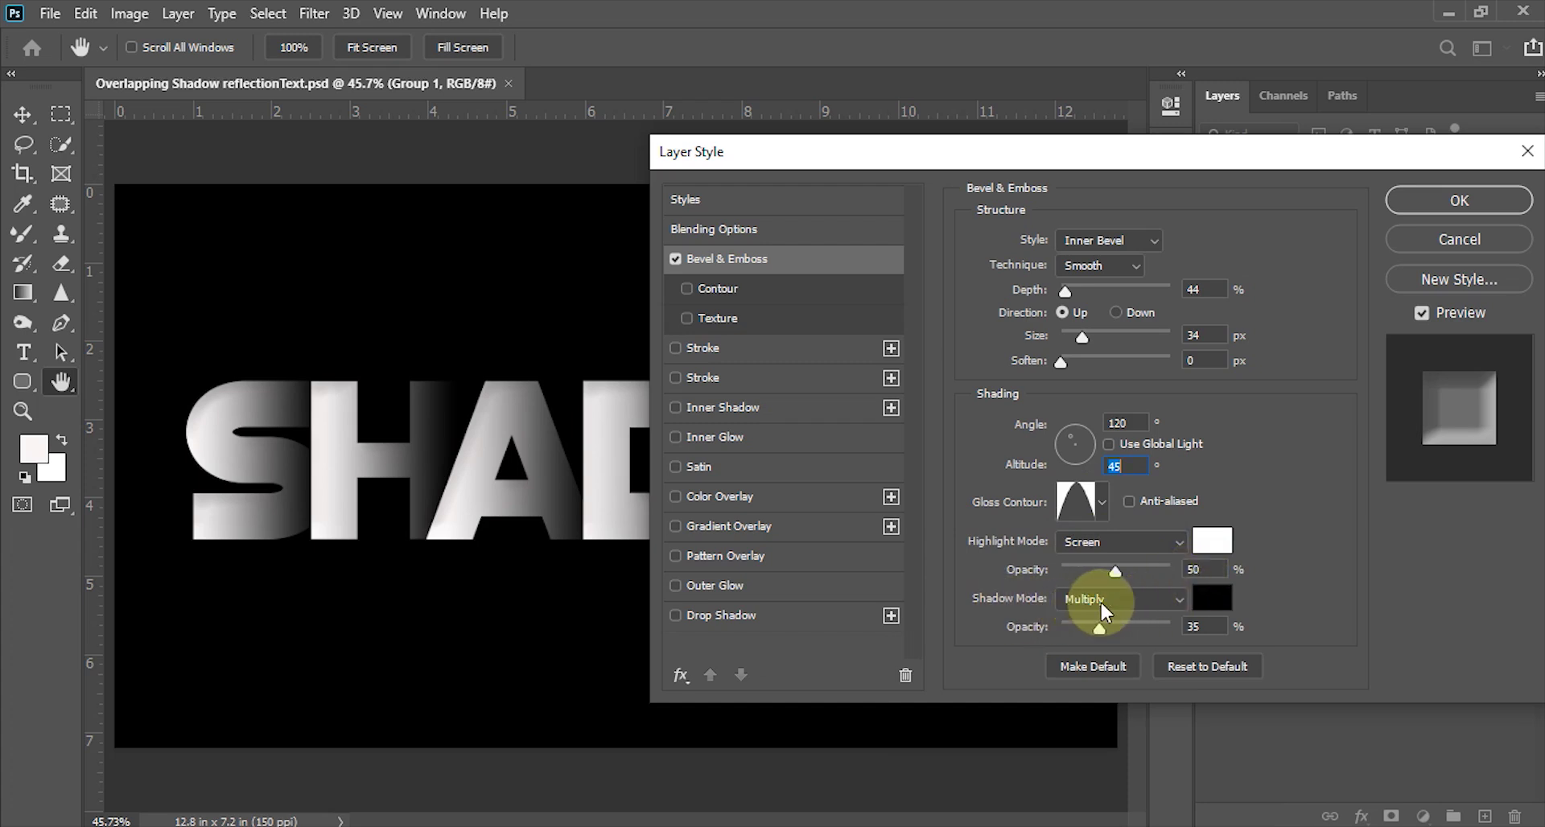
{"action": "left_click", "coordinate": [1204, 626]}
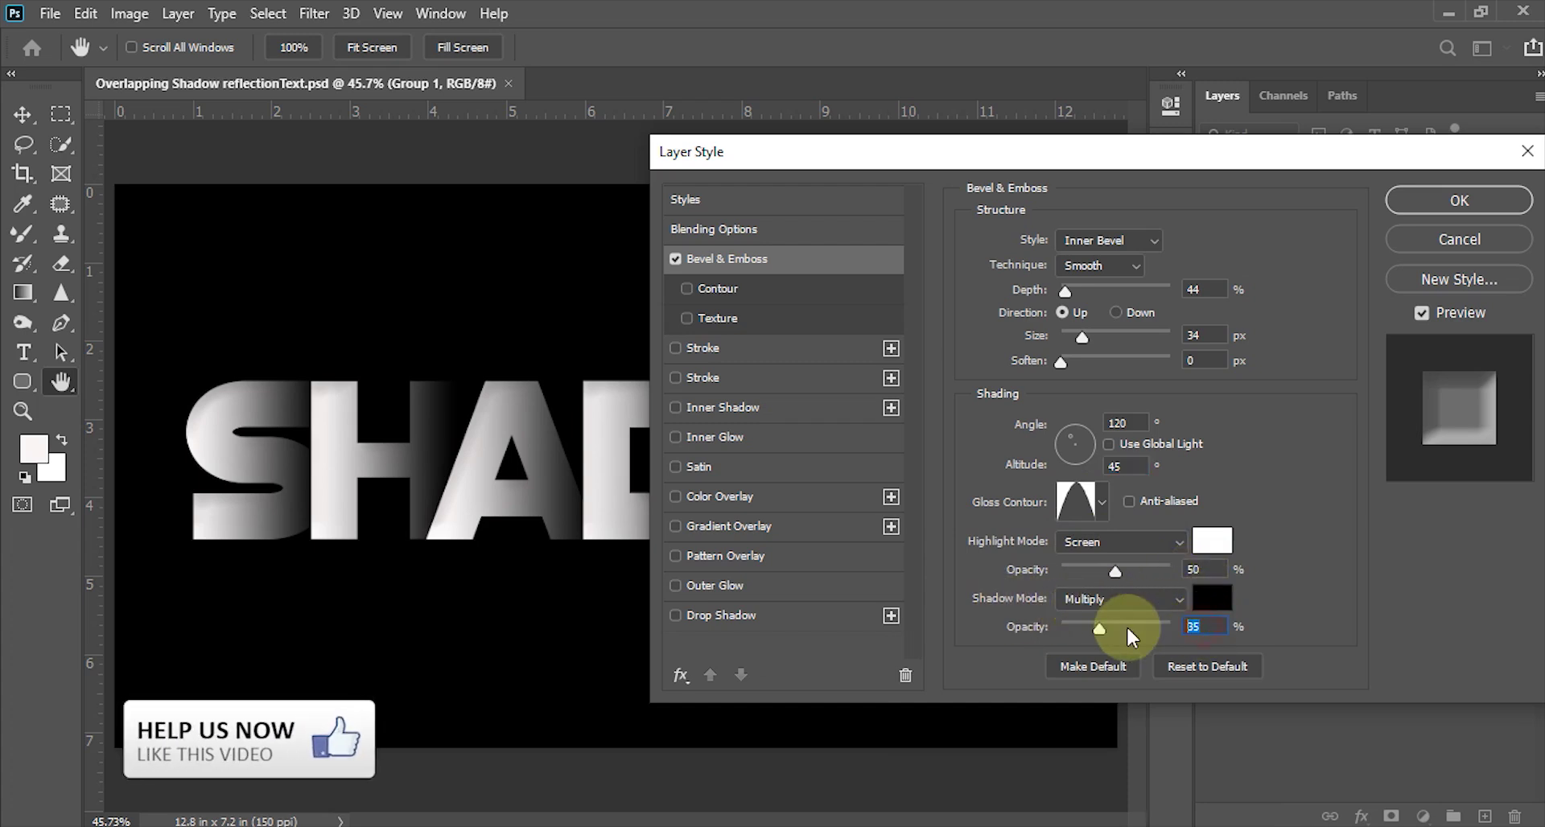
{"action": "type", "text": "70"}
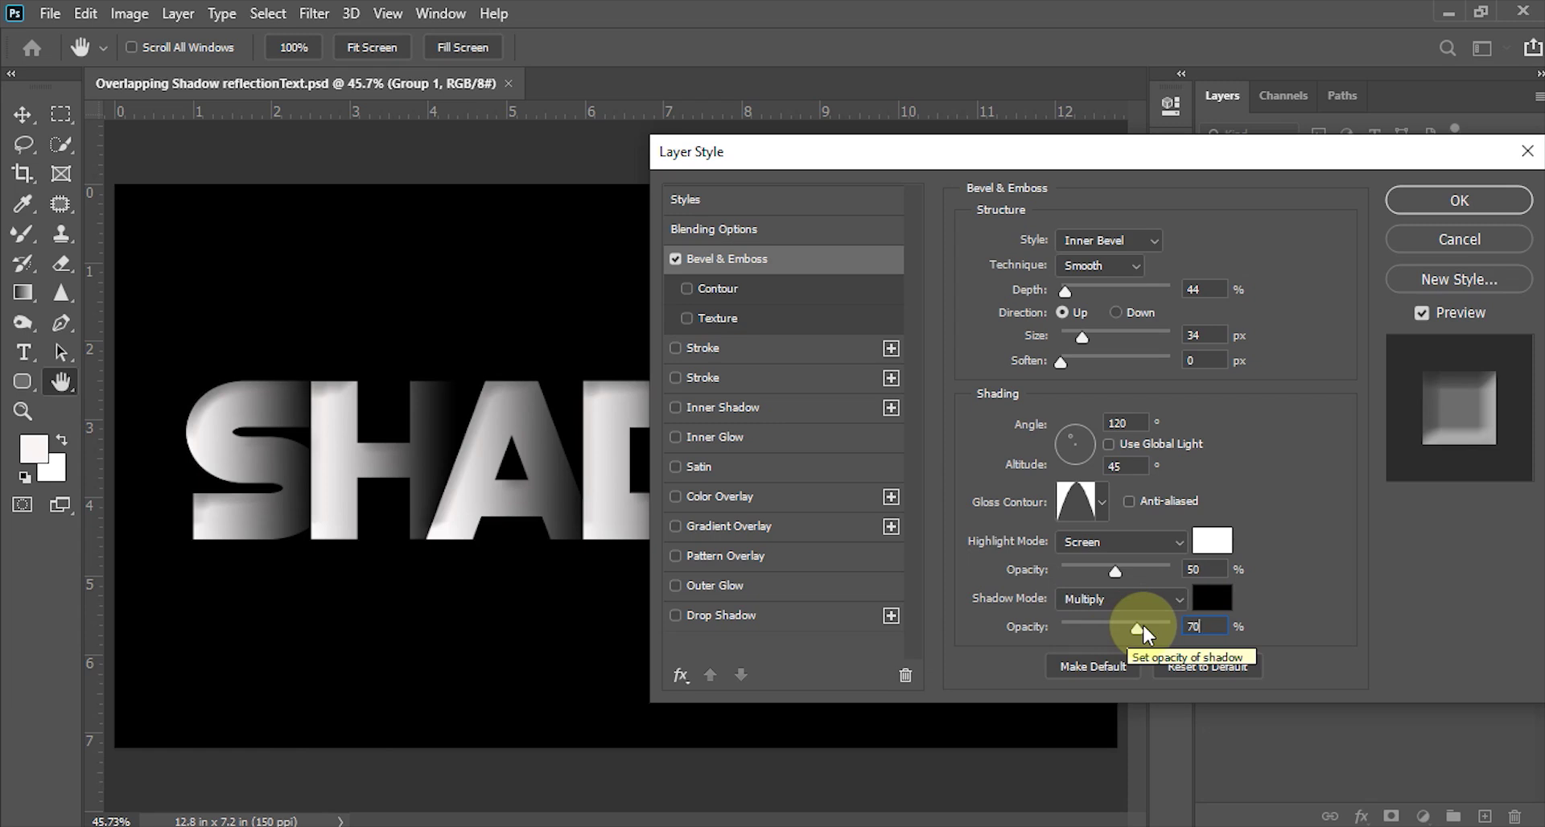
{"action": "left_click", "coordinate": [1459, 200]}
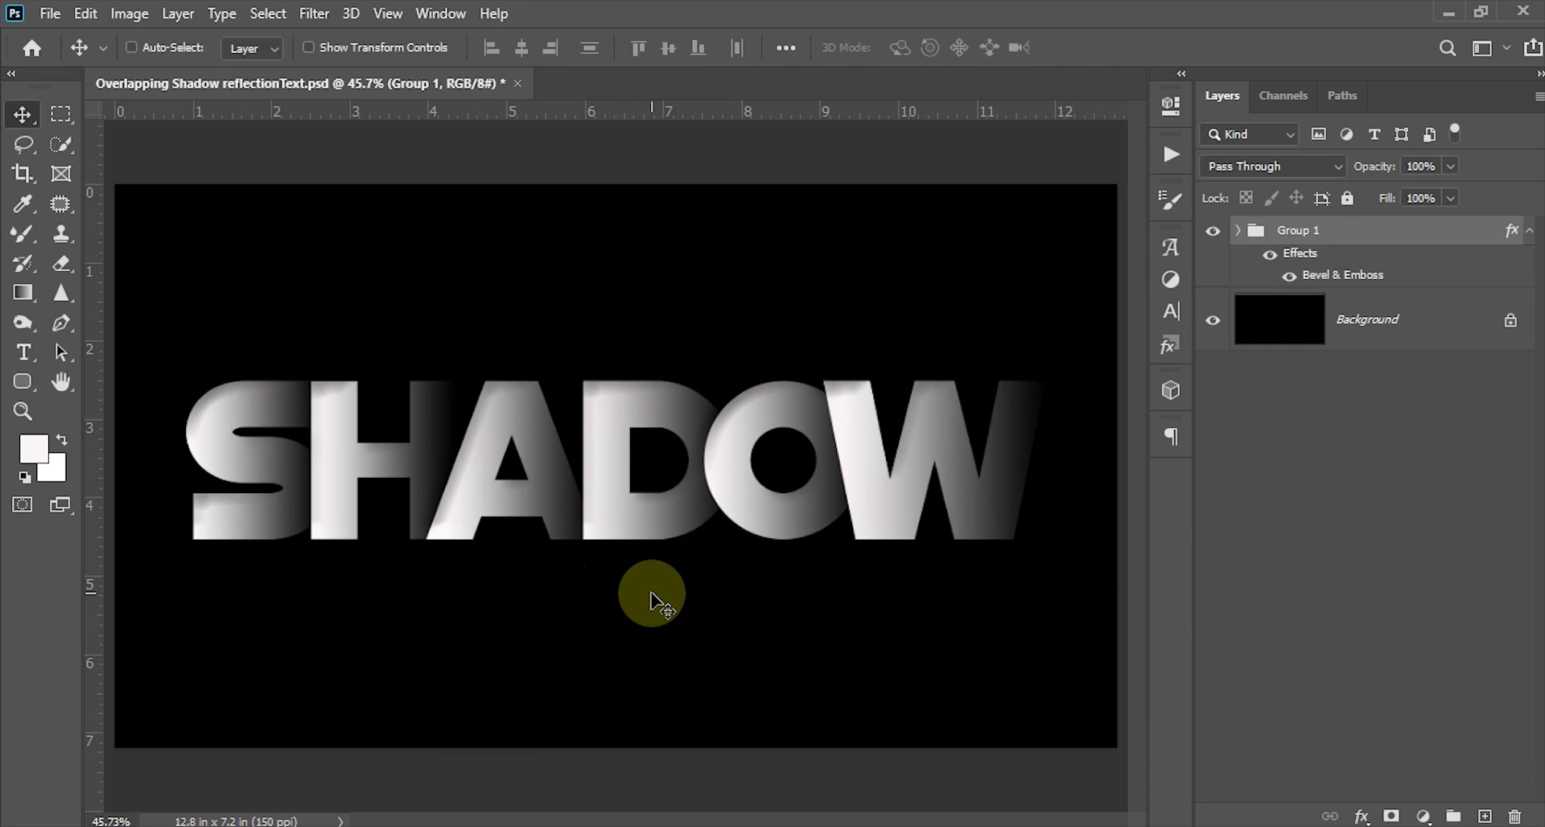
Duplicate Group 1 and rename the copy 'Reflection'.
{"action": "left_click_drag", "start_coordinate": [652, 602], "coordinate": [652, 602]}
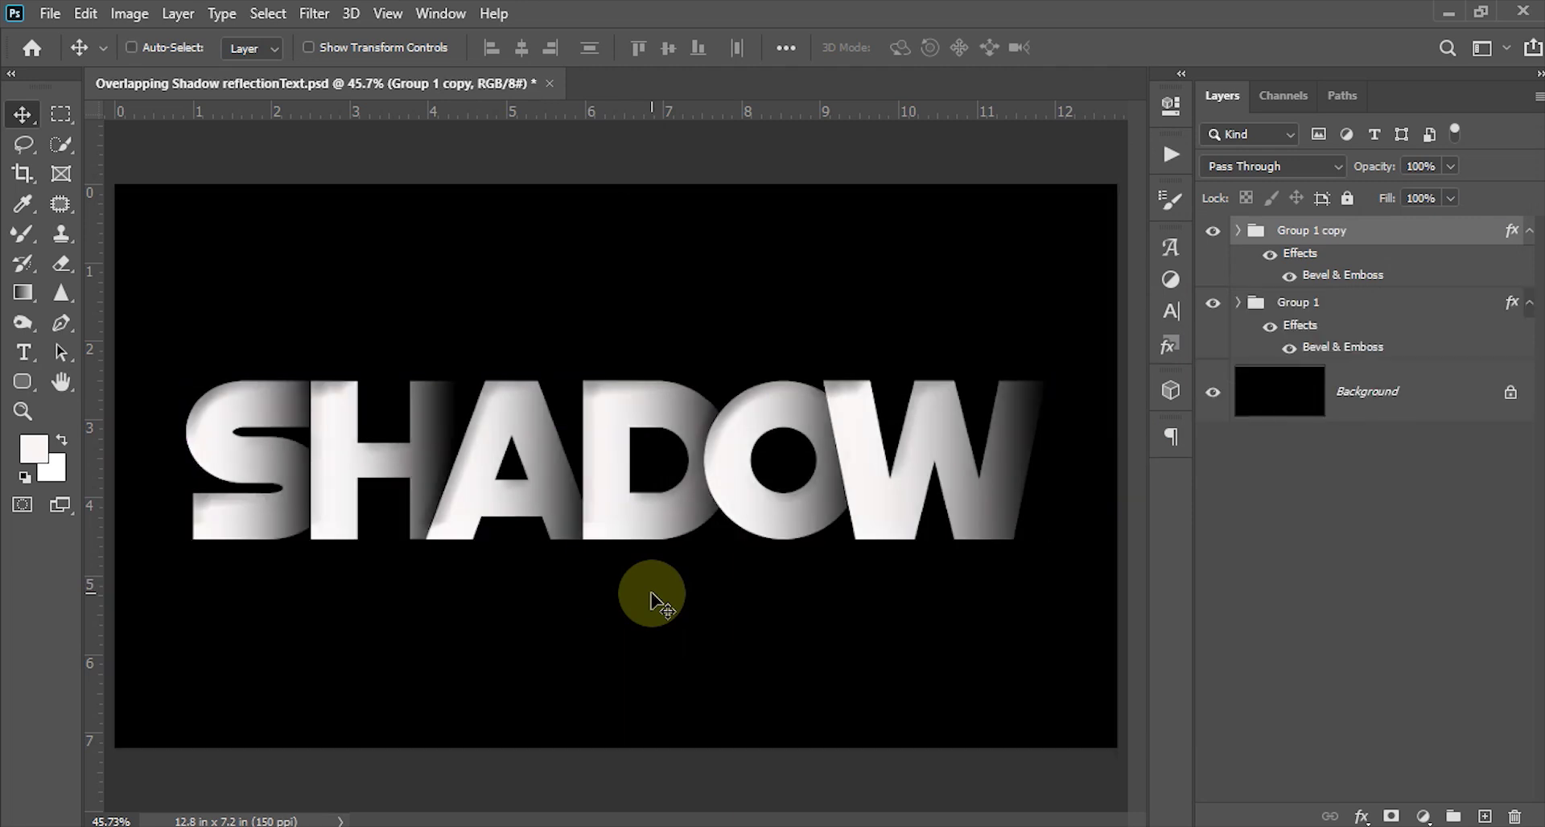
{"action": "double_click", "coordinate": [1332, 233]}
{"action": "type", "text": "Re"}
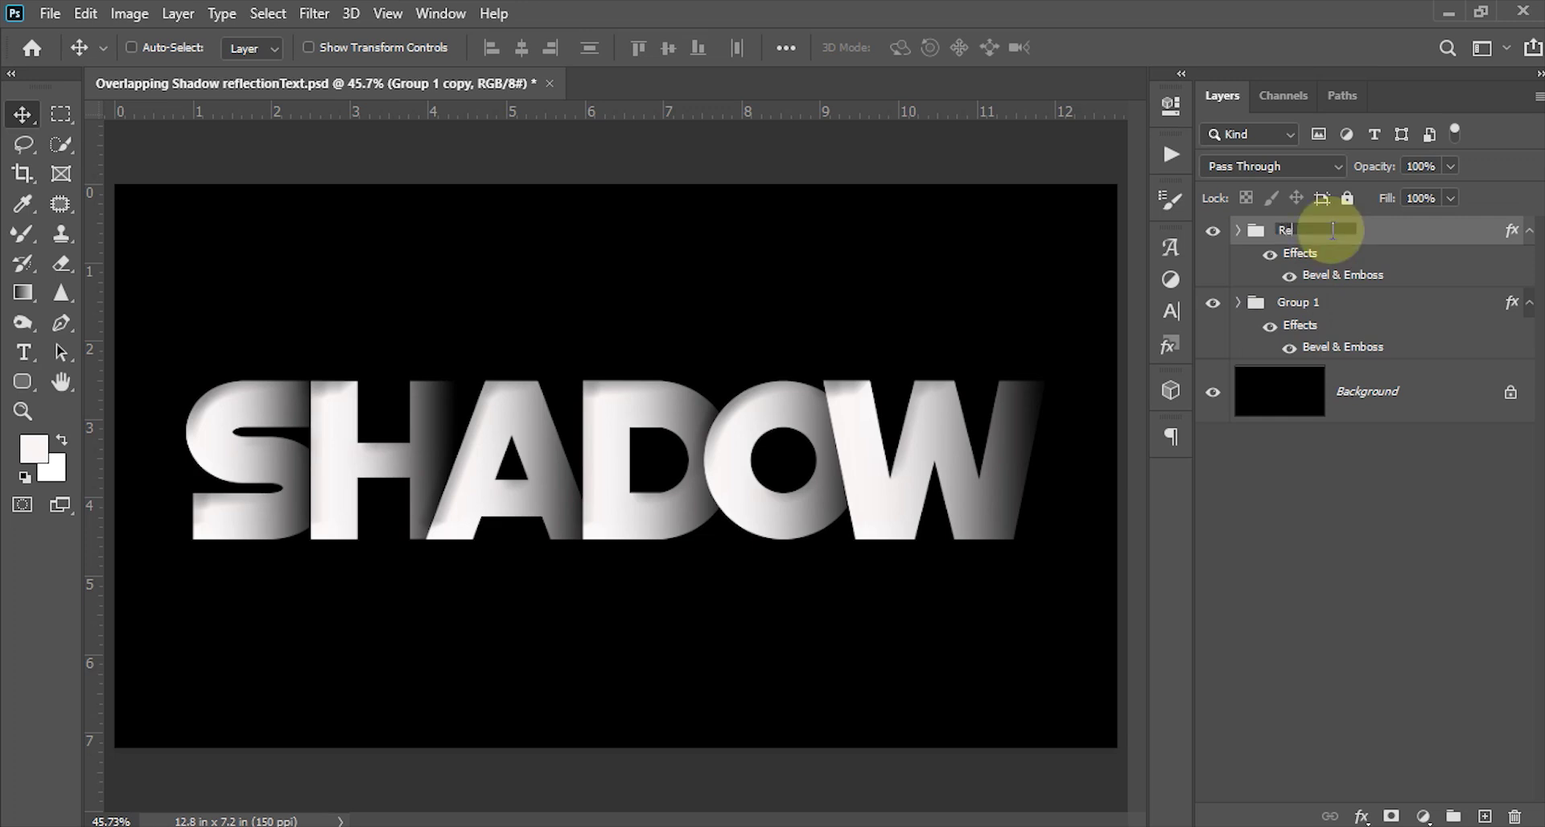
{"action": "type", "text": "flection"}
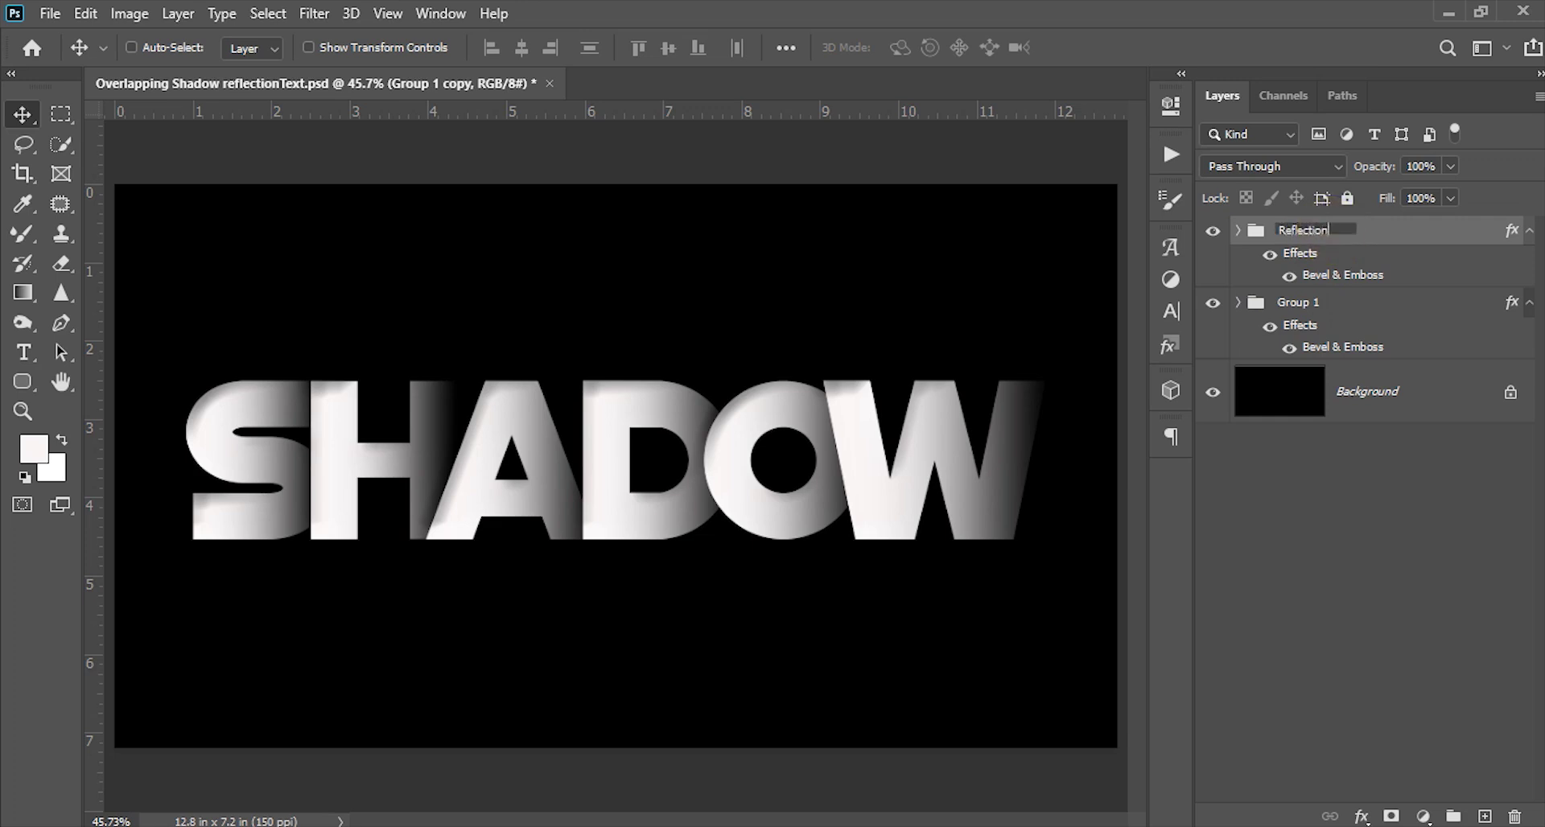
{"action": "key", "text": "Return"}
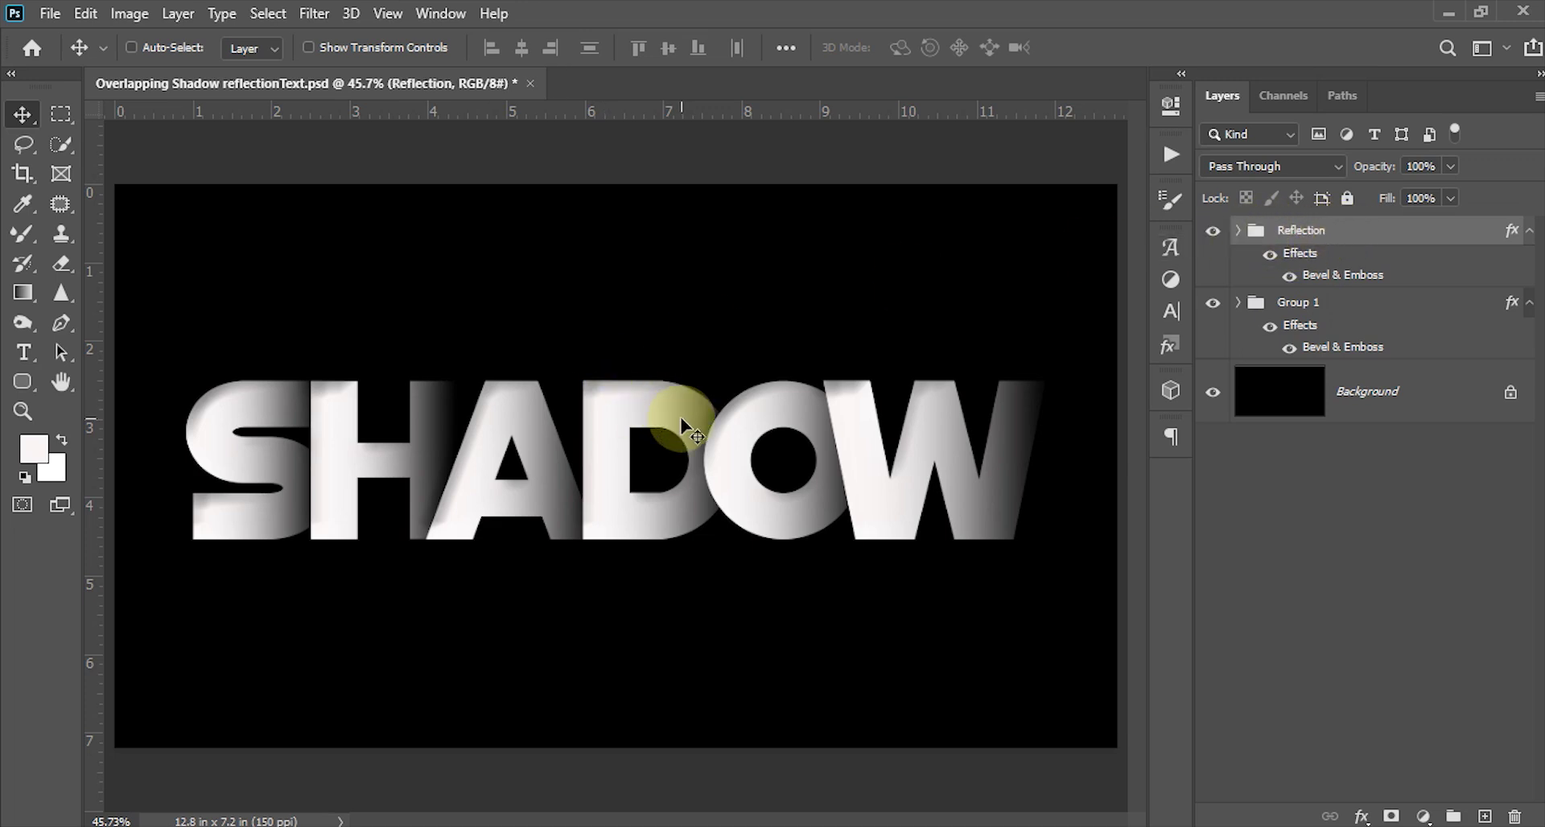
Flip the Reflection group vertically and place it directly below the original SHADOW text.
{"action": "key", "text": "ctrl"}
{"action": "key", "text": "ctrl+t"}
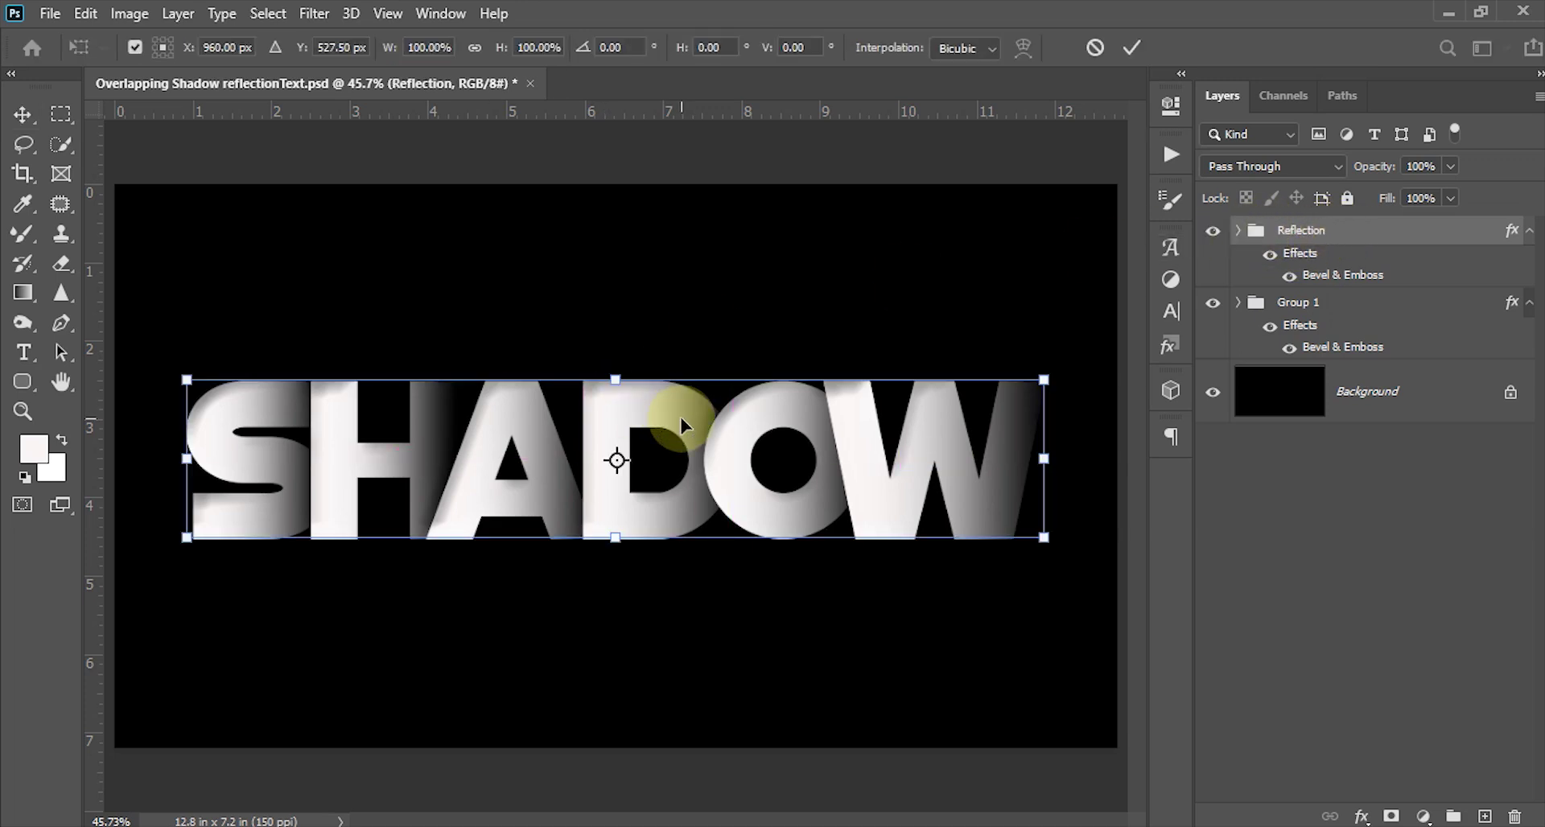
{"action": "right_click", "coordinate": [696, 461]}
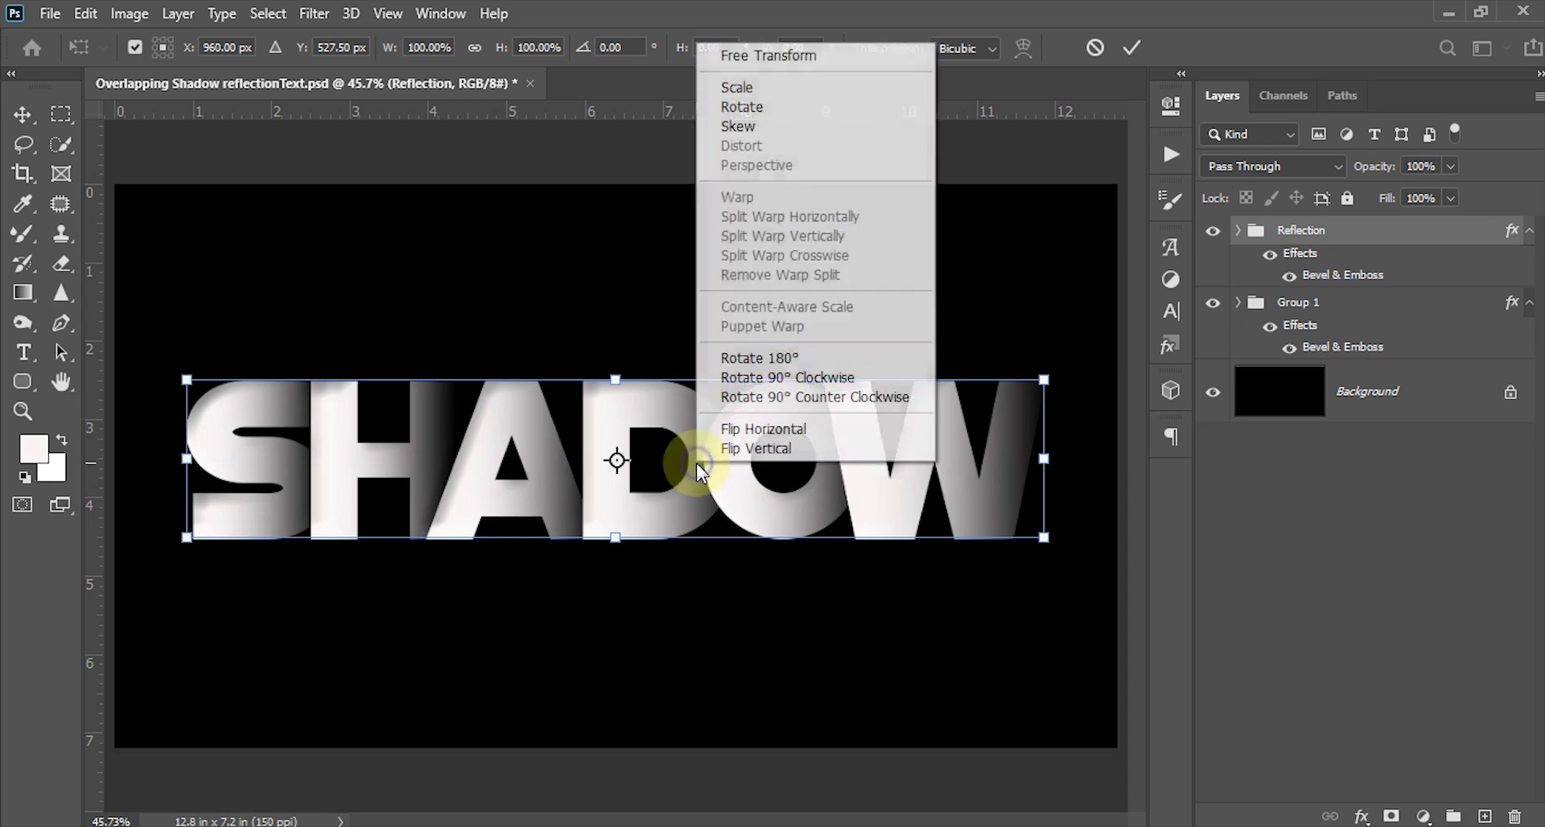
{"action": "left_click", "coordinate": [762, 446]}
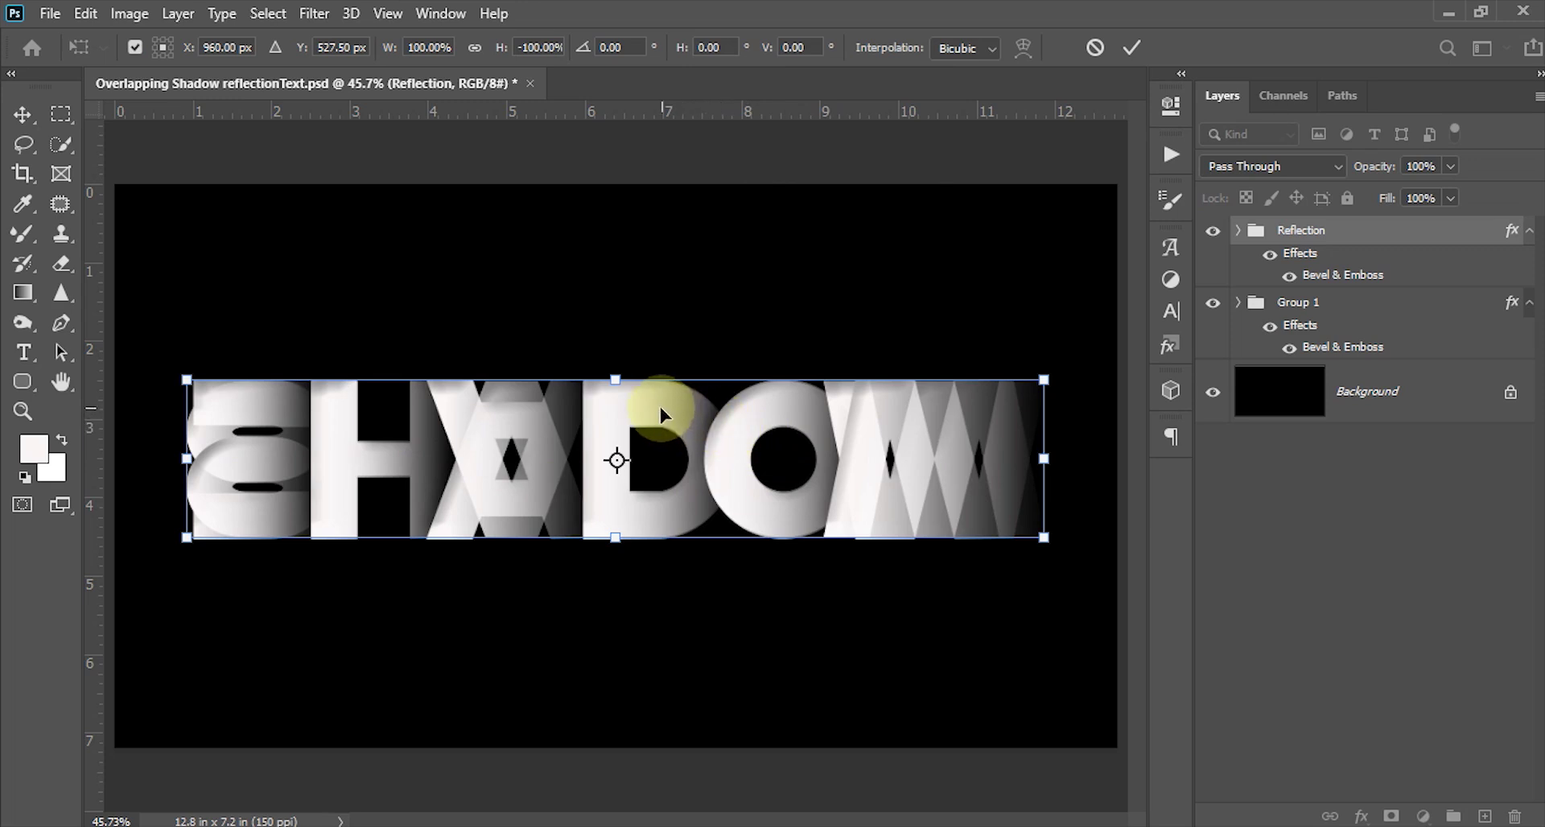
{"action": "left_click_drag", "start_coordinate": [660, 408], "coordinate": [663, 560]}
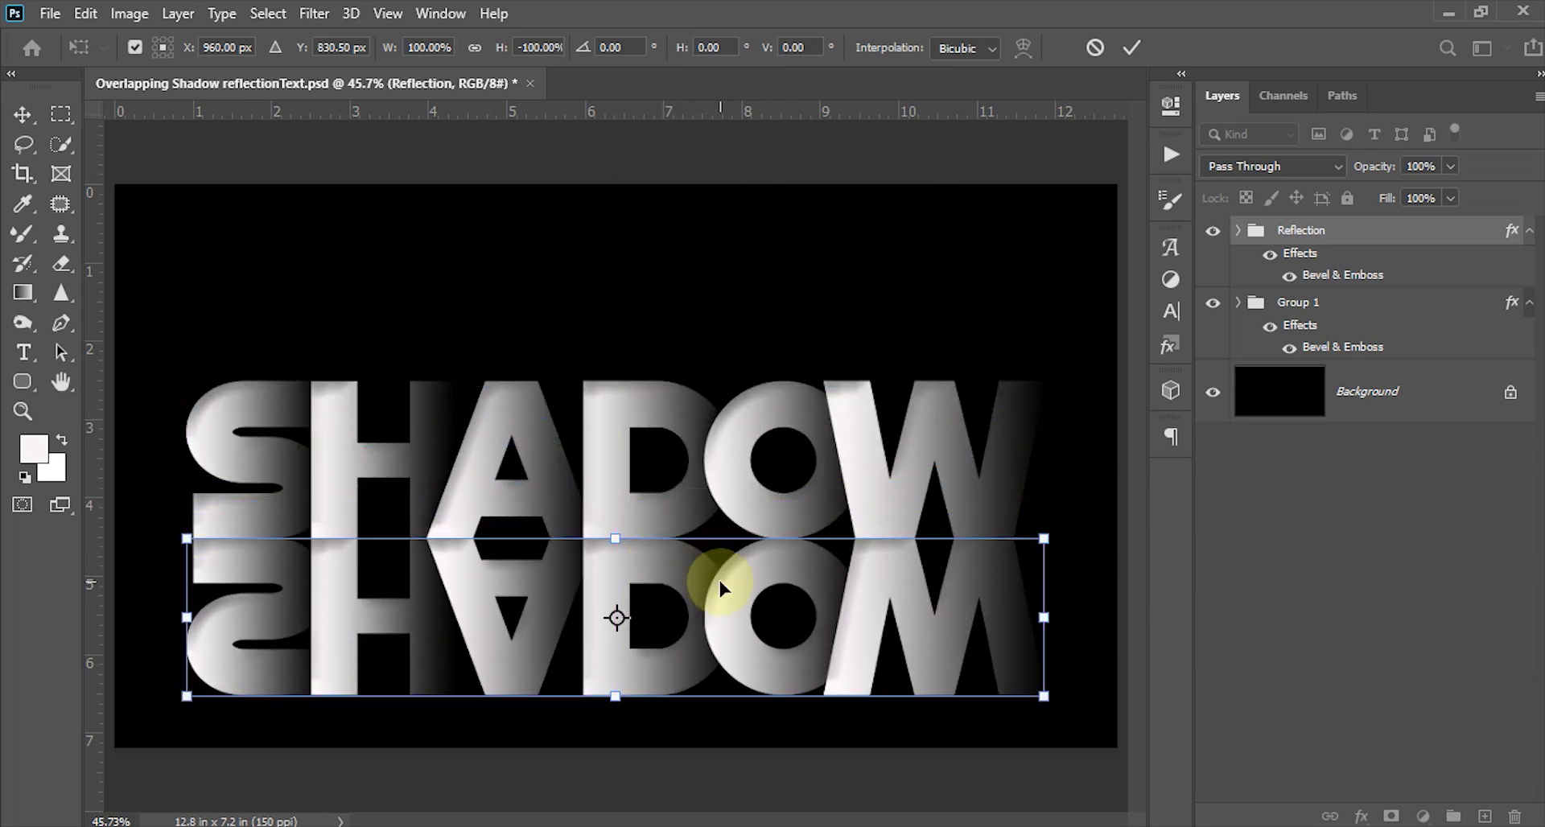
{"action": "key", "text": "Down"}
{"action": "key", "text": "Down"}
{"action": "key", "text": "Down"}
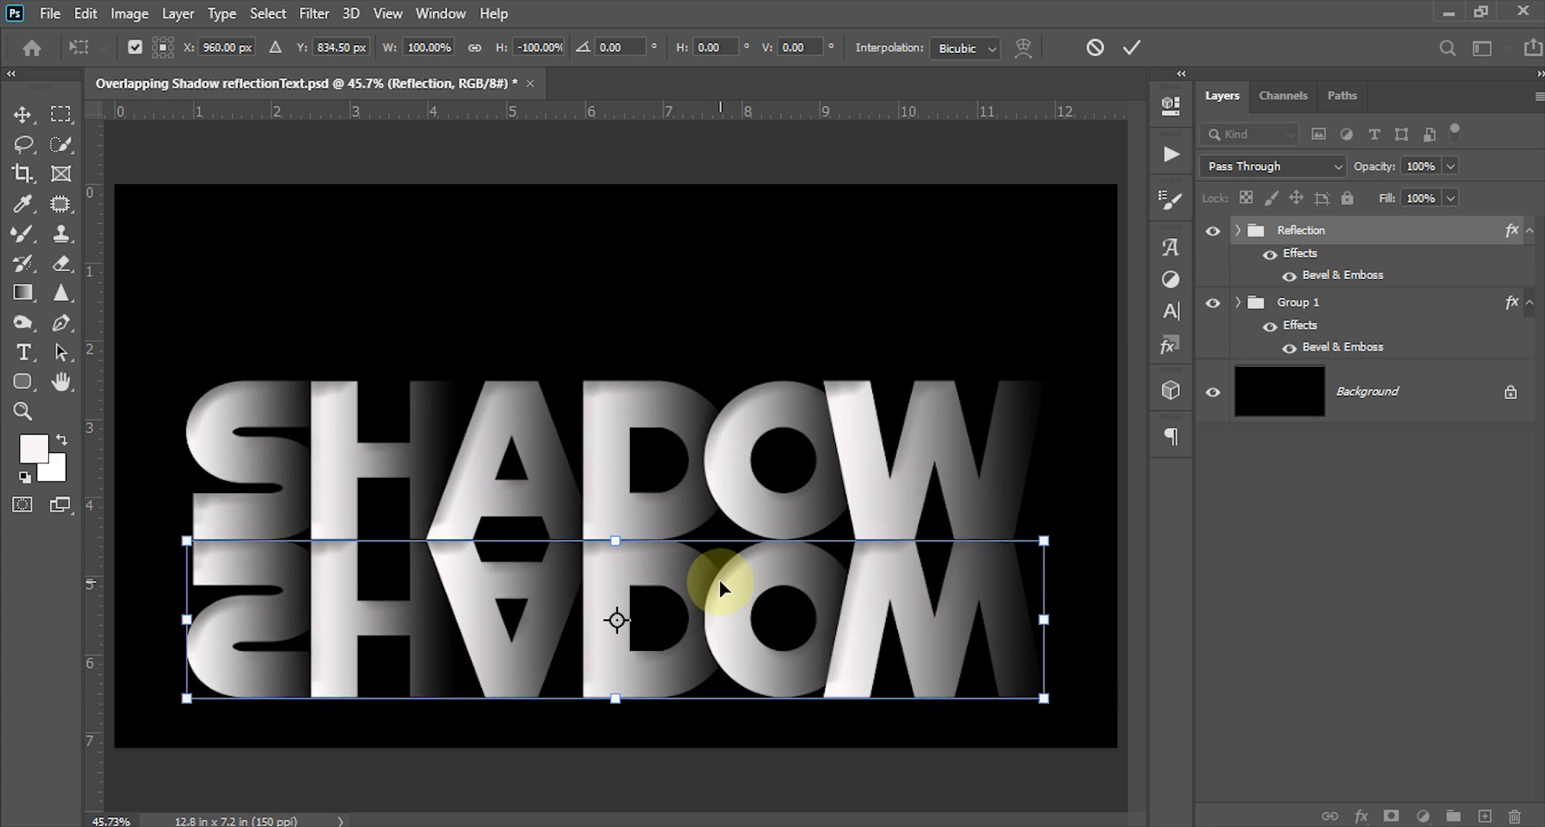
{"action": "left_click", "coordinate": [1132, 47]}
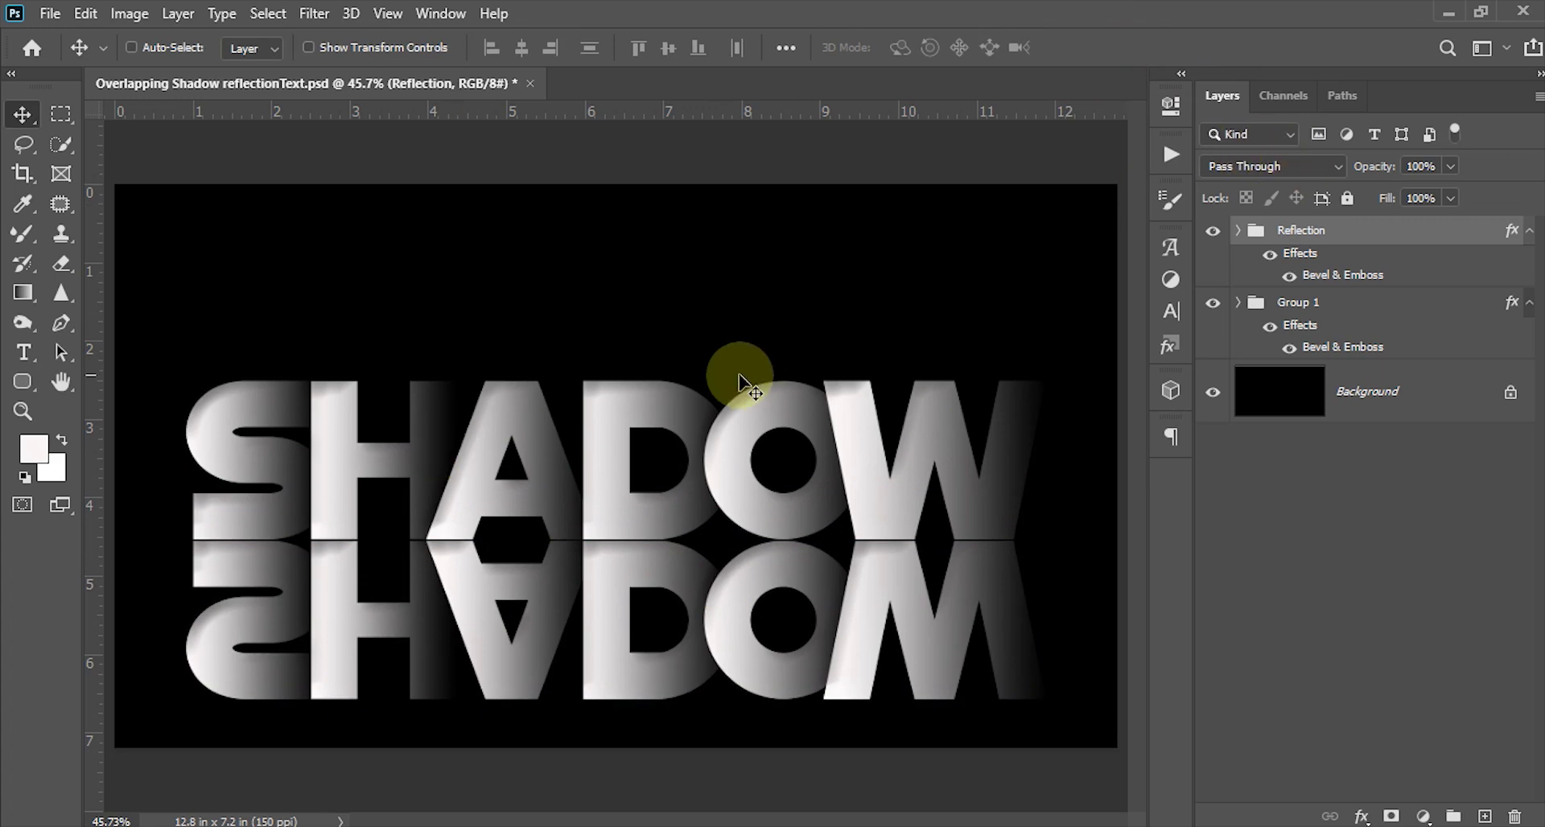
Set the Reflection group's opacity to 25% and add a white layer mask.
{"action": "key", "text": "2"}
{"action": "key", "text": "5"}
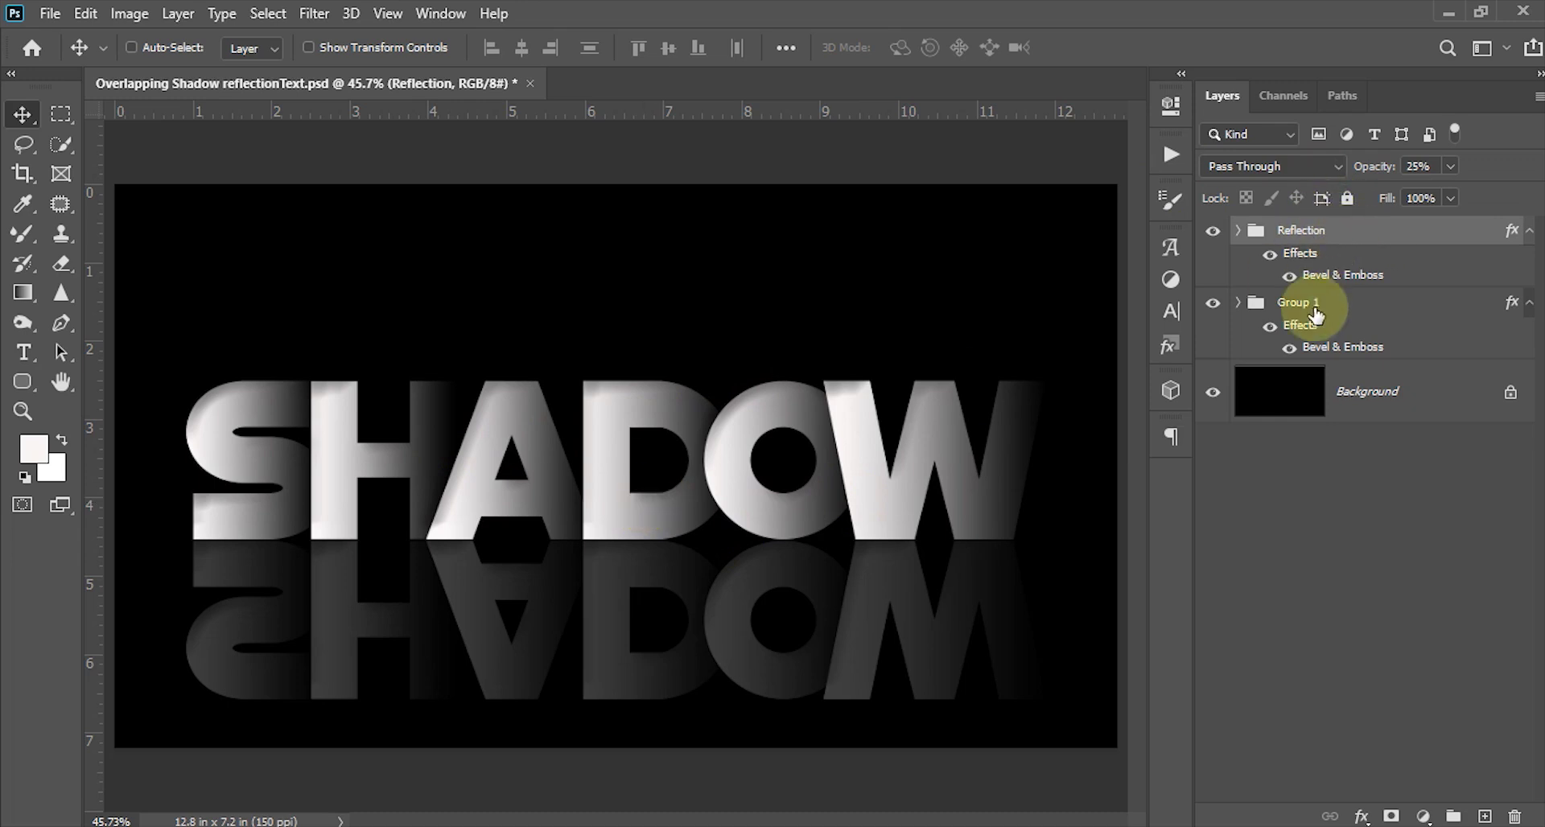
{"action": "left_click", "coordinate": [1391, 817]}
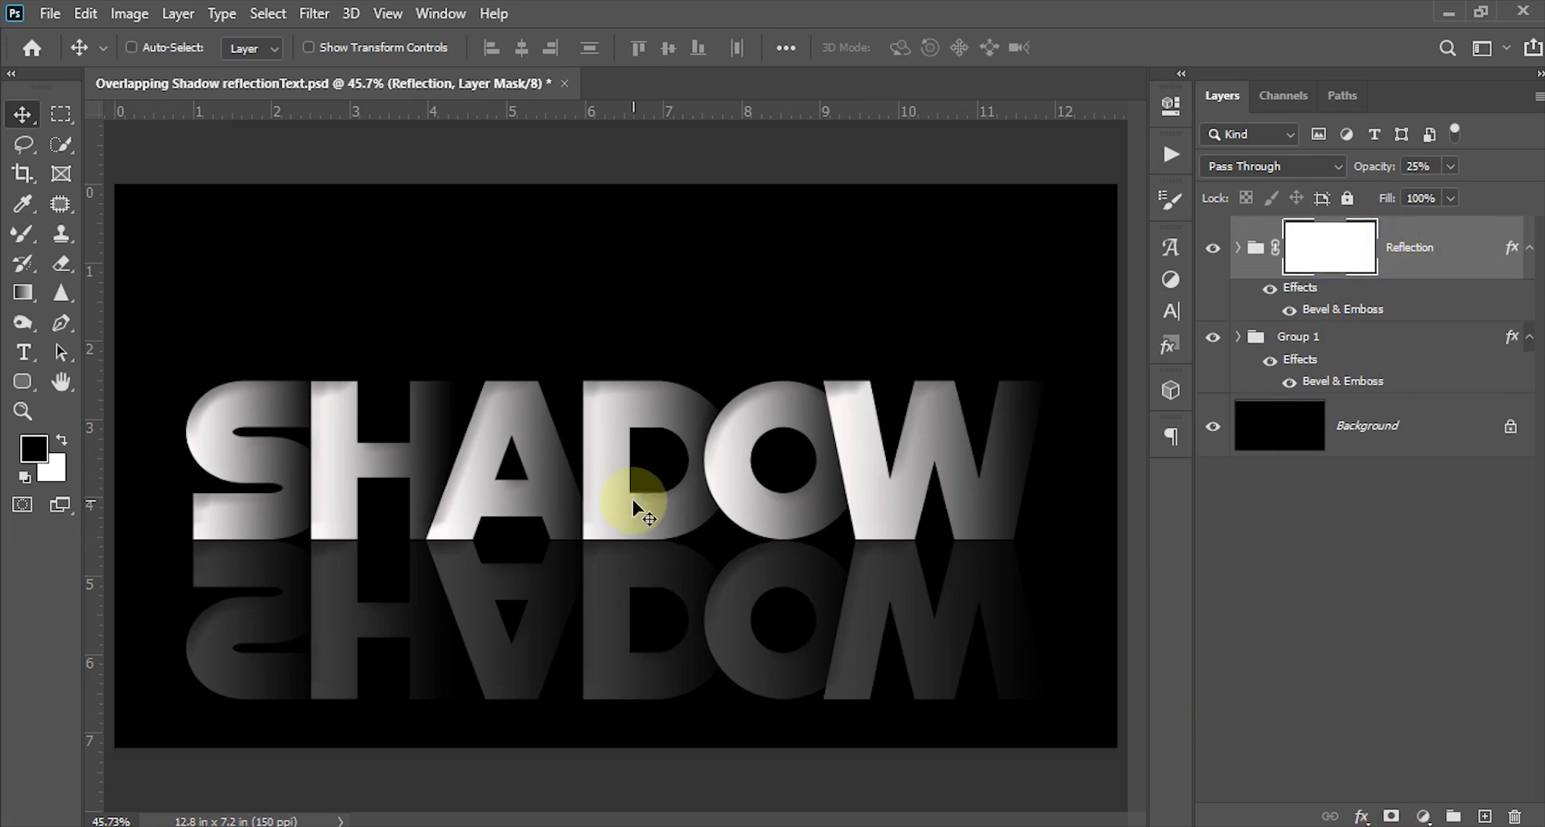
Draw a Foreground to Background gradient on the Reflection mask from the canvas bottom up to the text.
{"action": "key", "text": "g"}
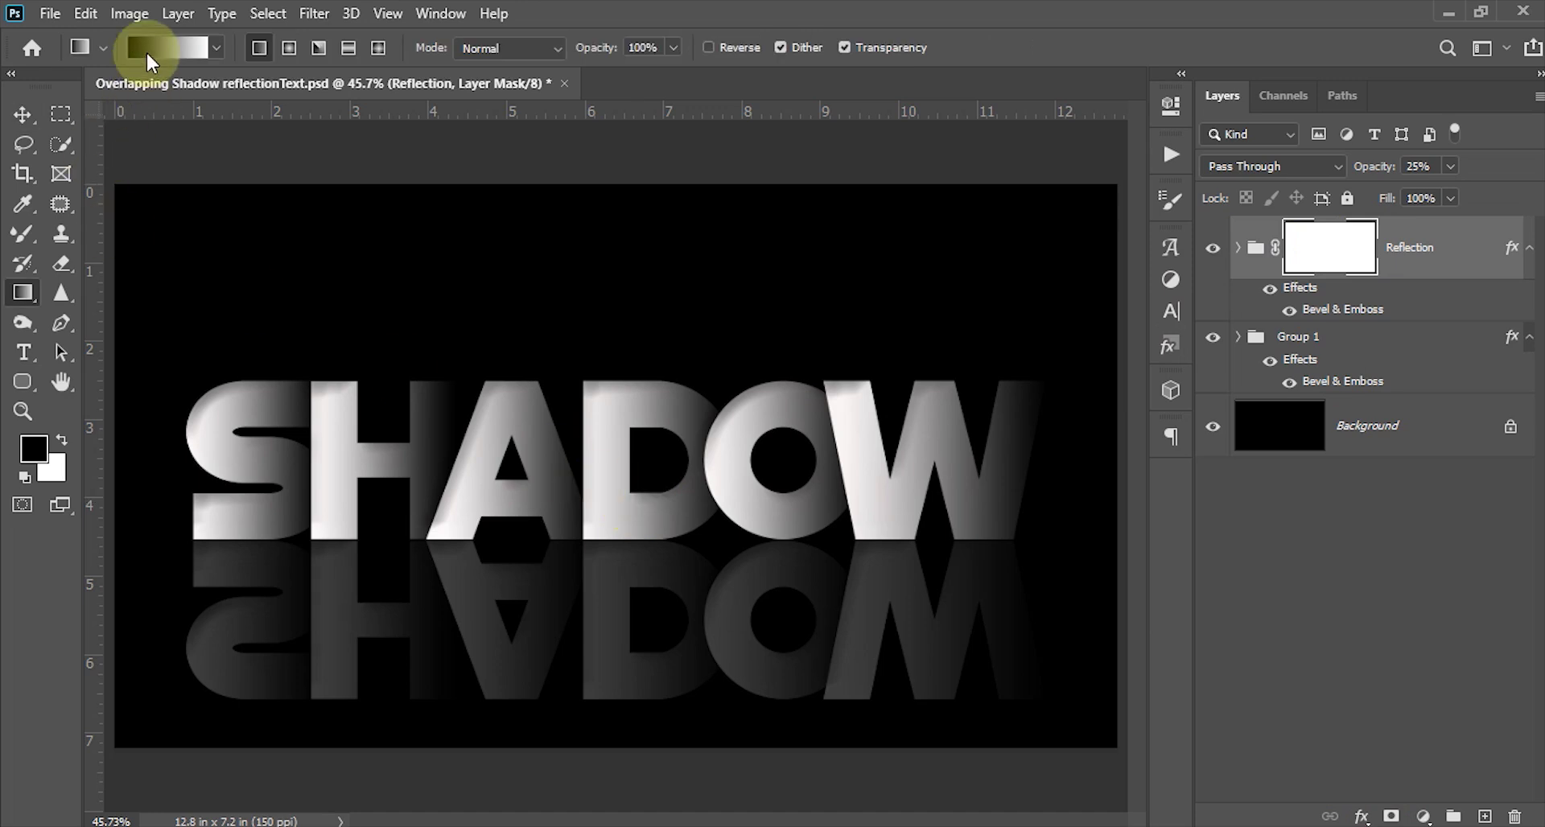
{"action": "left_click", "coordinate": [149, 48]}
{"action": "left_click", "coordinate": [903, 217]}
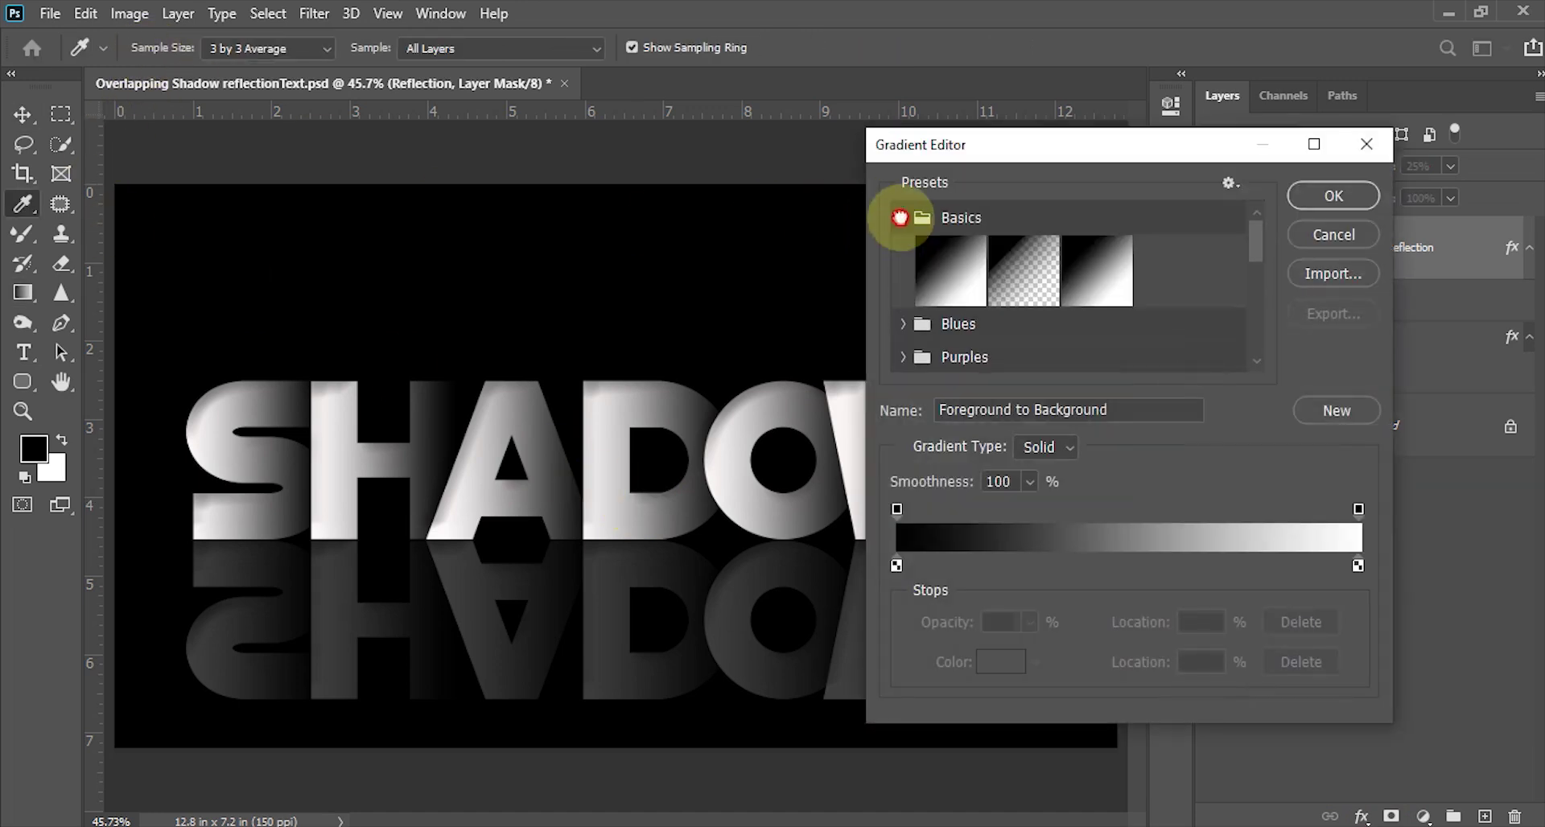
{"action": "left_click", "coordinate": [1333, 196]}
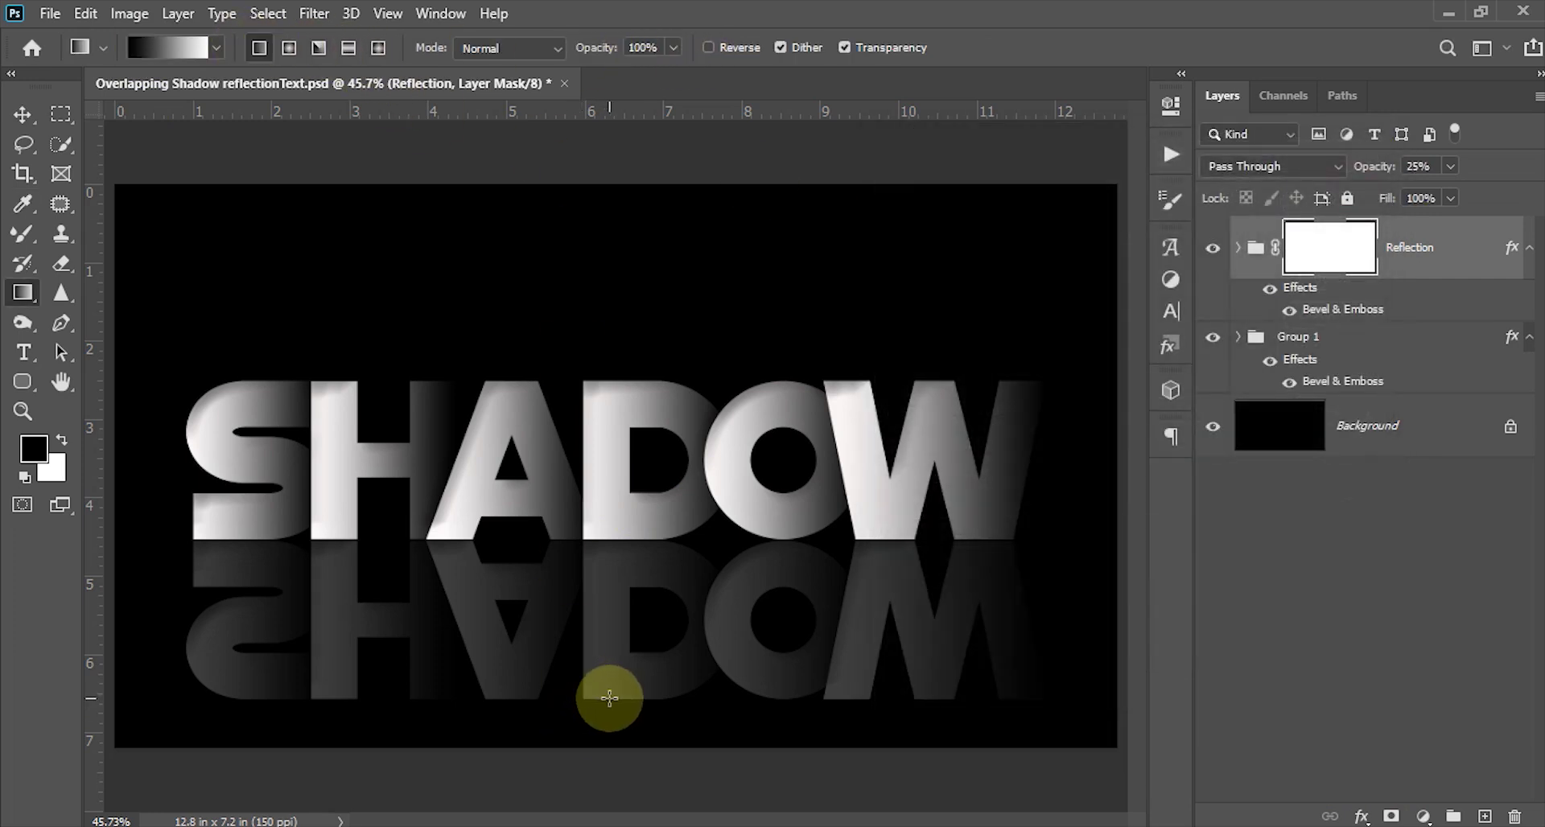
{"action": "left_click_drag", "start_coordinate": [609, 697], "coordinate": [610, 539]}
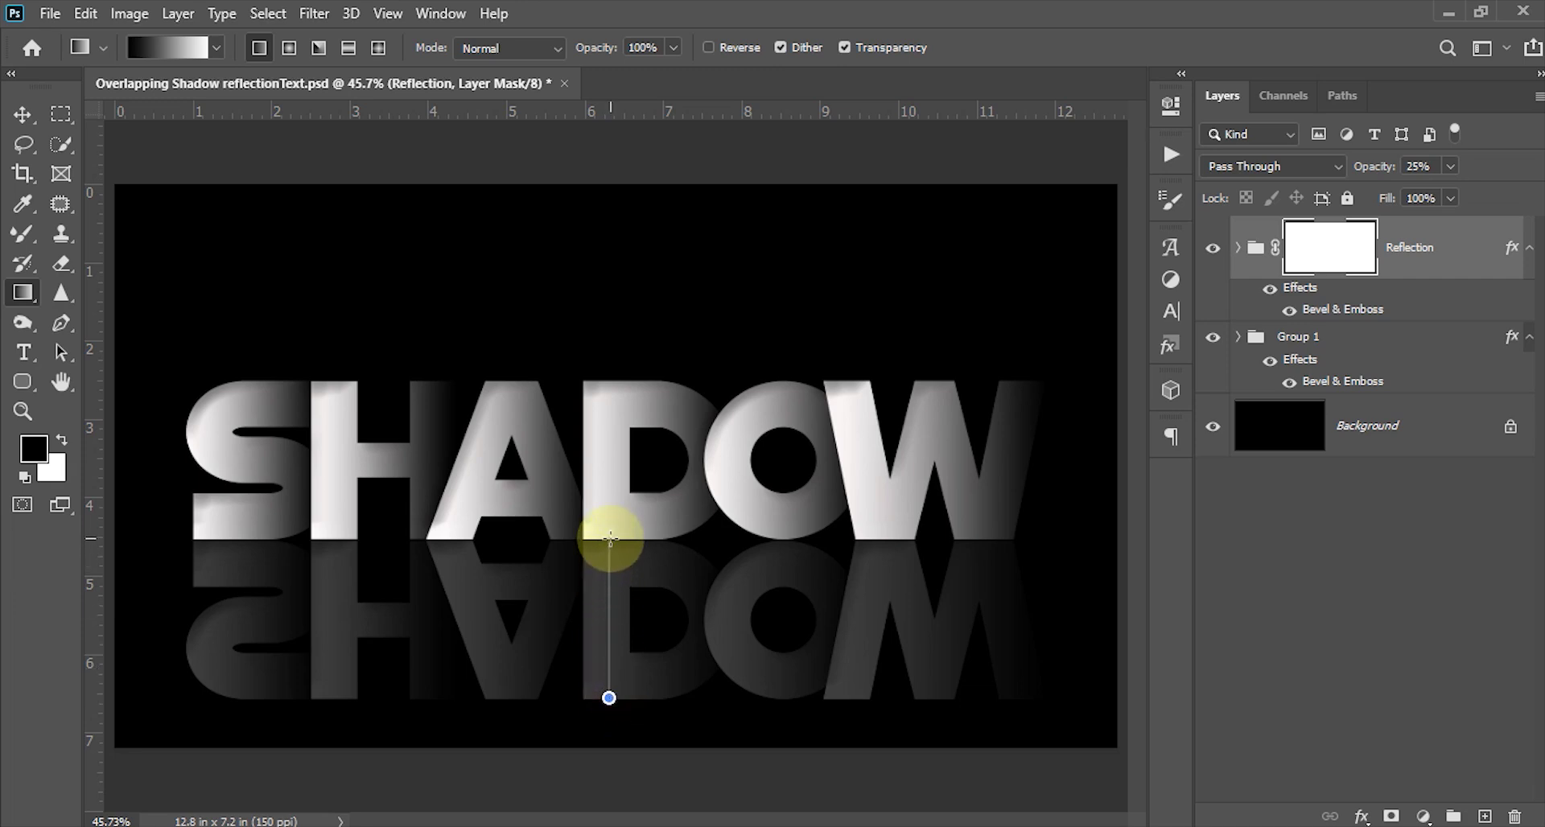
{"action": "left_click_drag", "start_coordinate": [610, 538], "coordinate": [610, 539]}
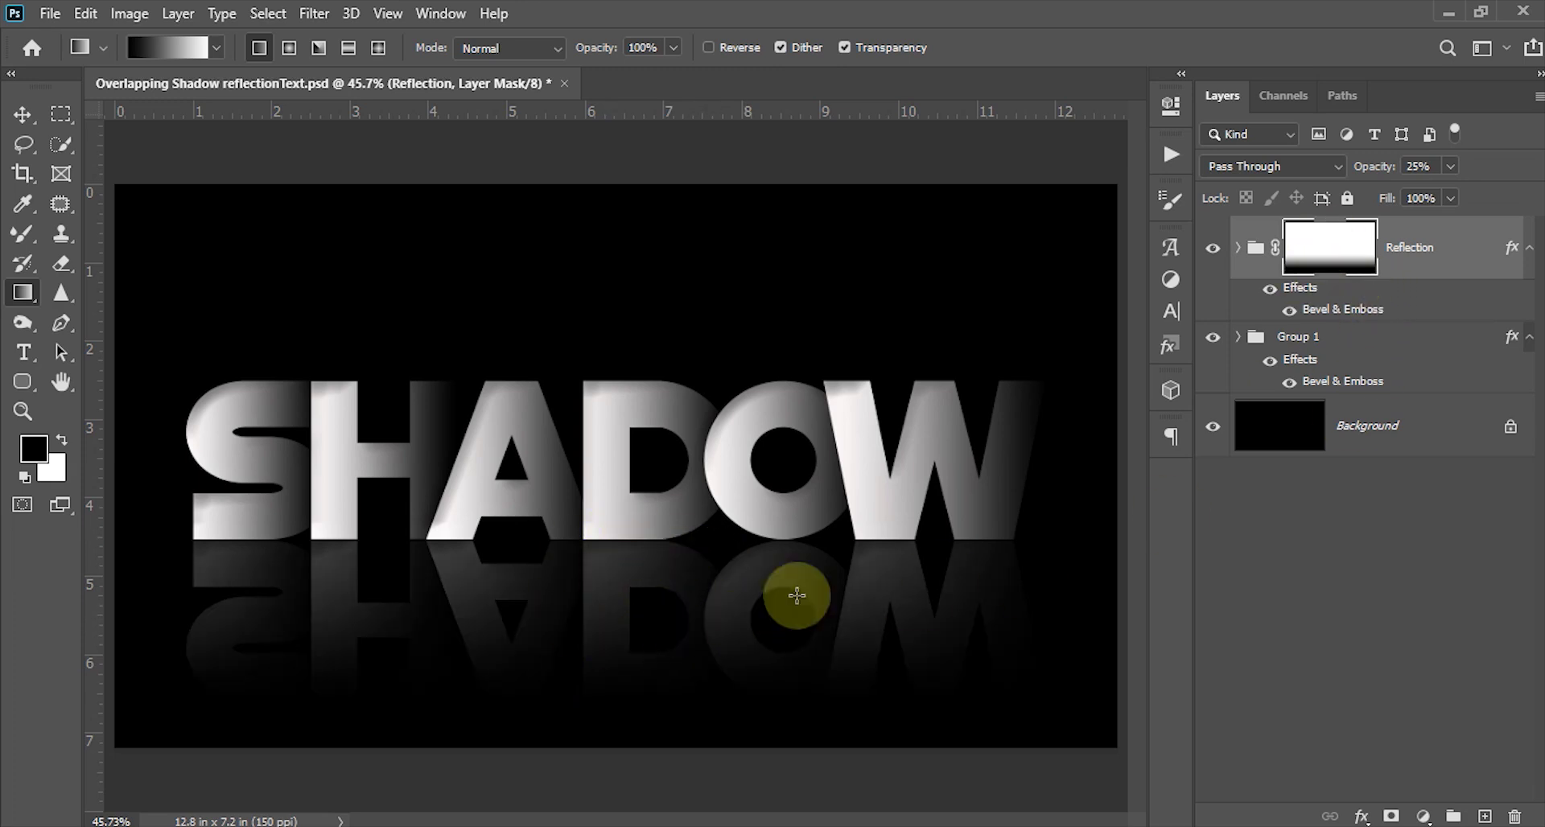
{"action": "left_click", "coordinate": [22, 115]}
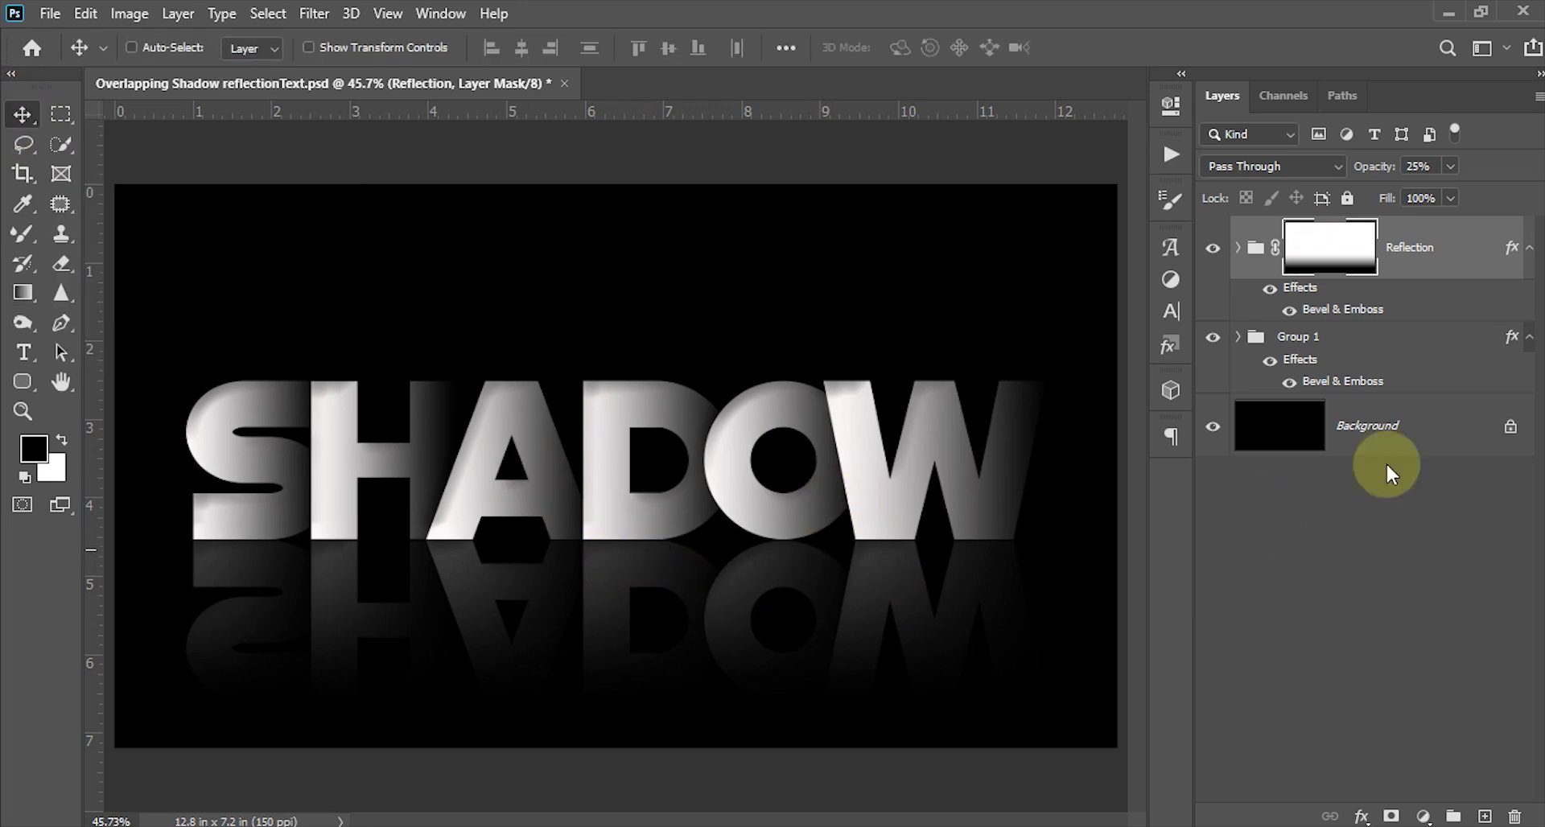
Select both text groups and move them higher on the canvas.
{"action": "left_click", "coordinate": [1308, 342]}
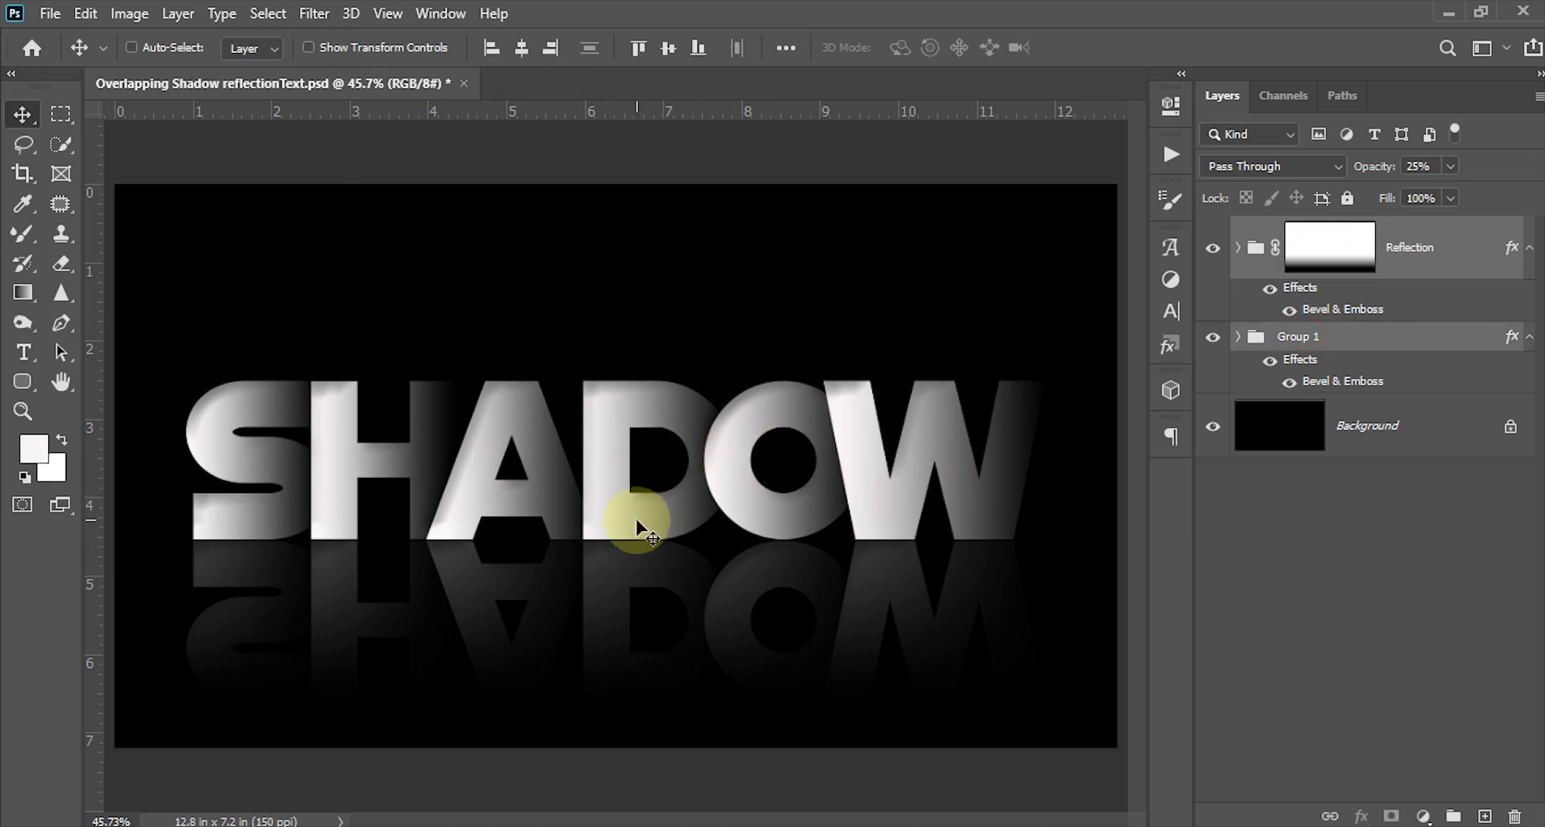
{"action": "left_click_drag", "start_coordinate": [697, 613], "coordinate": [697, 585]}
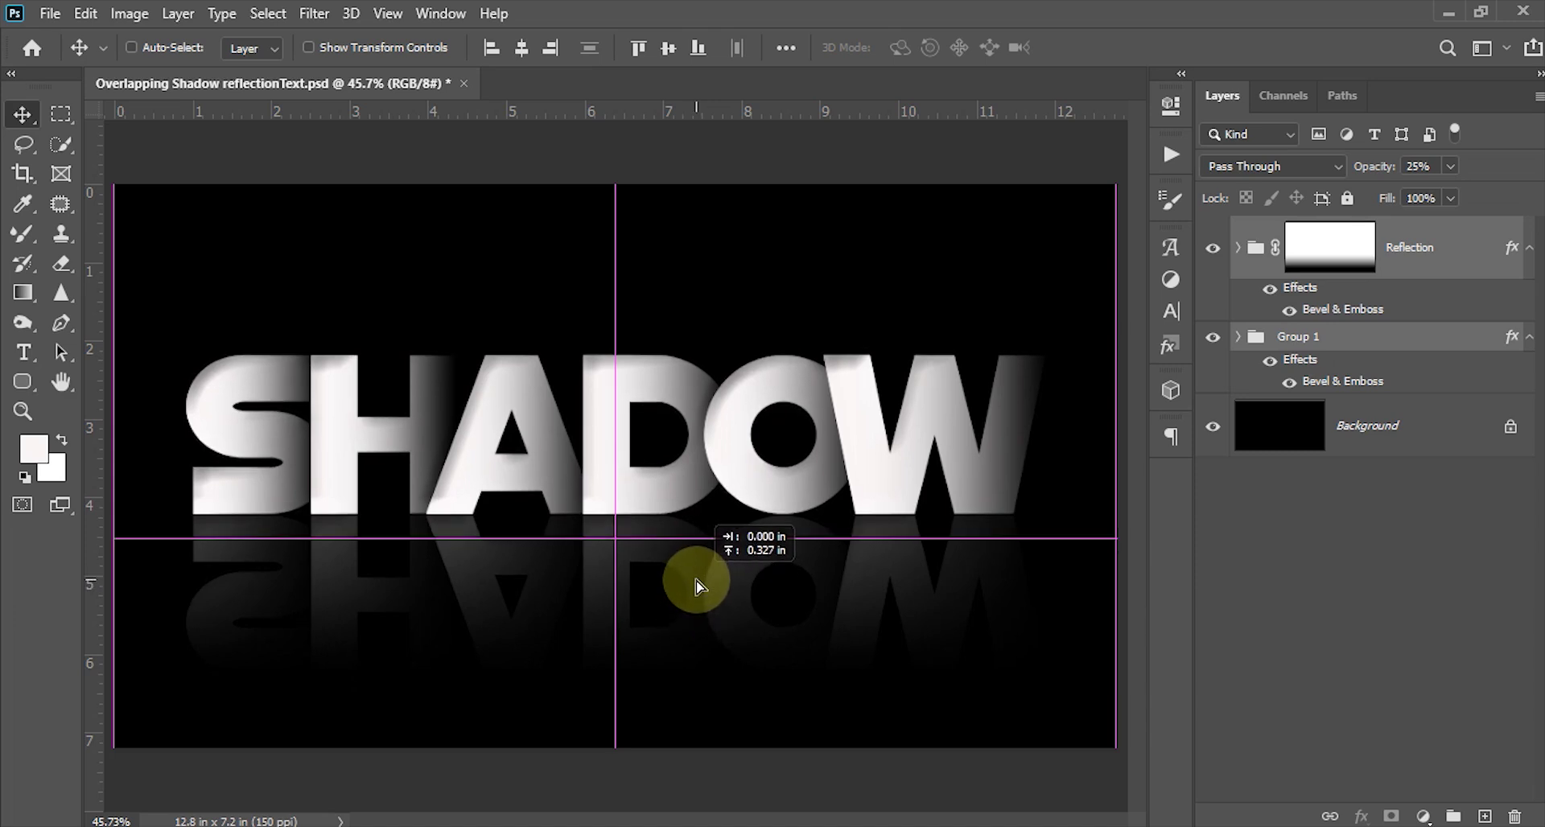
{"action": "left_click_drag", "start_coordinate": [697, 586], "coordinate": [766, 690]}
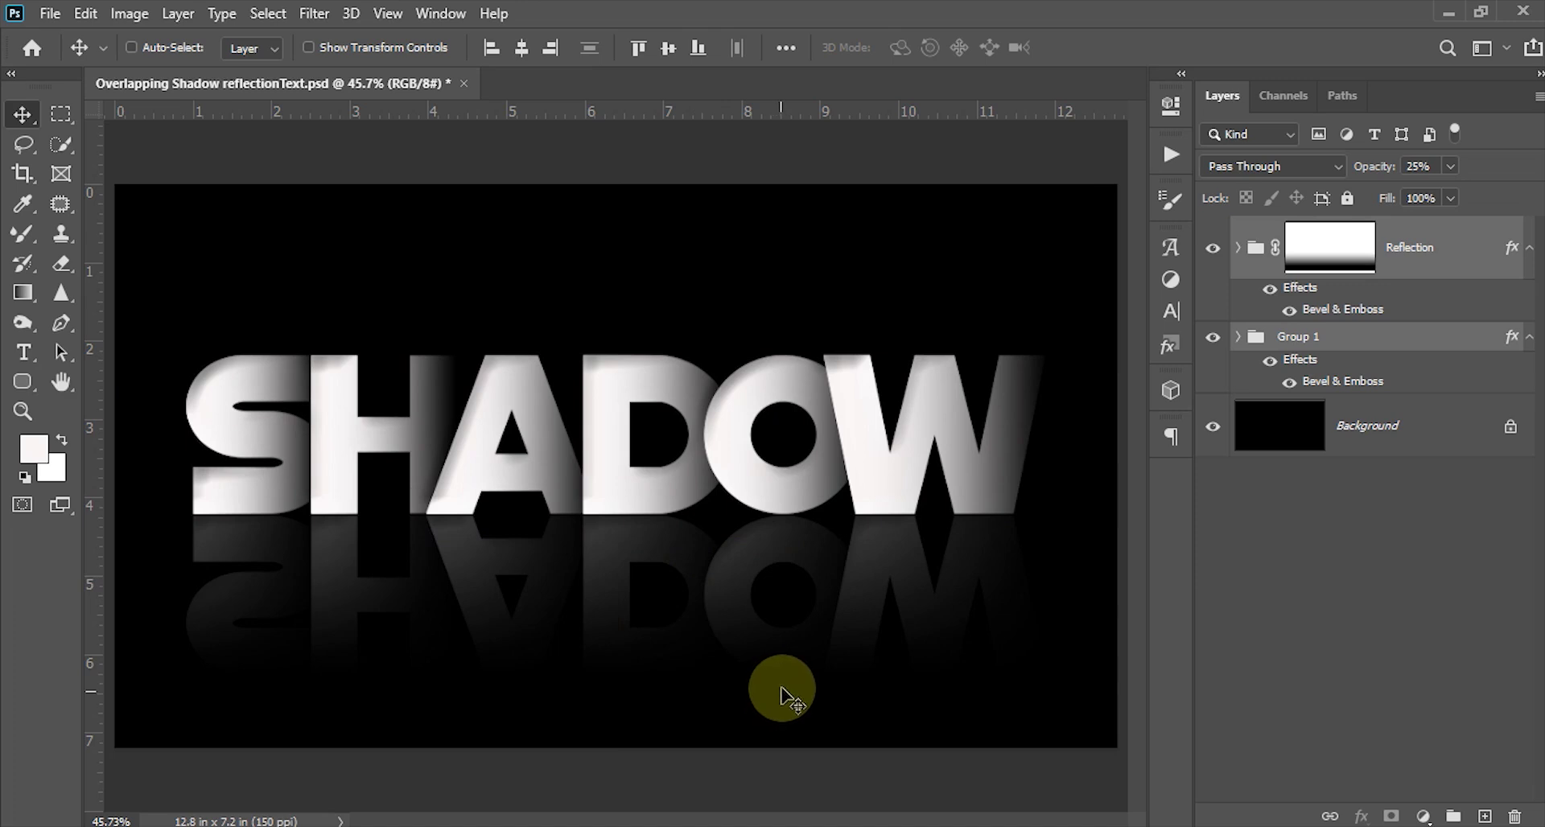
Hide the panels and fit the artwork to the screen.
{"action": "key", "text": "Tab"}
{"action": "key", "text": "ctrl"}
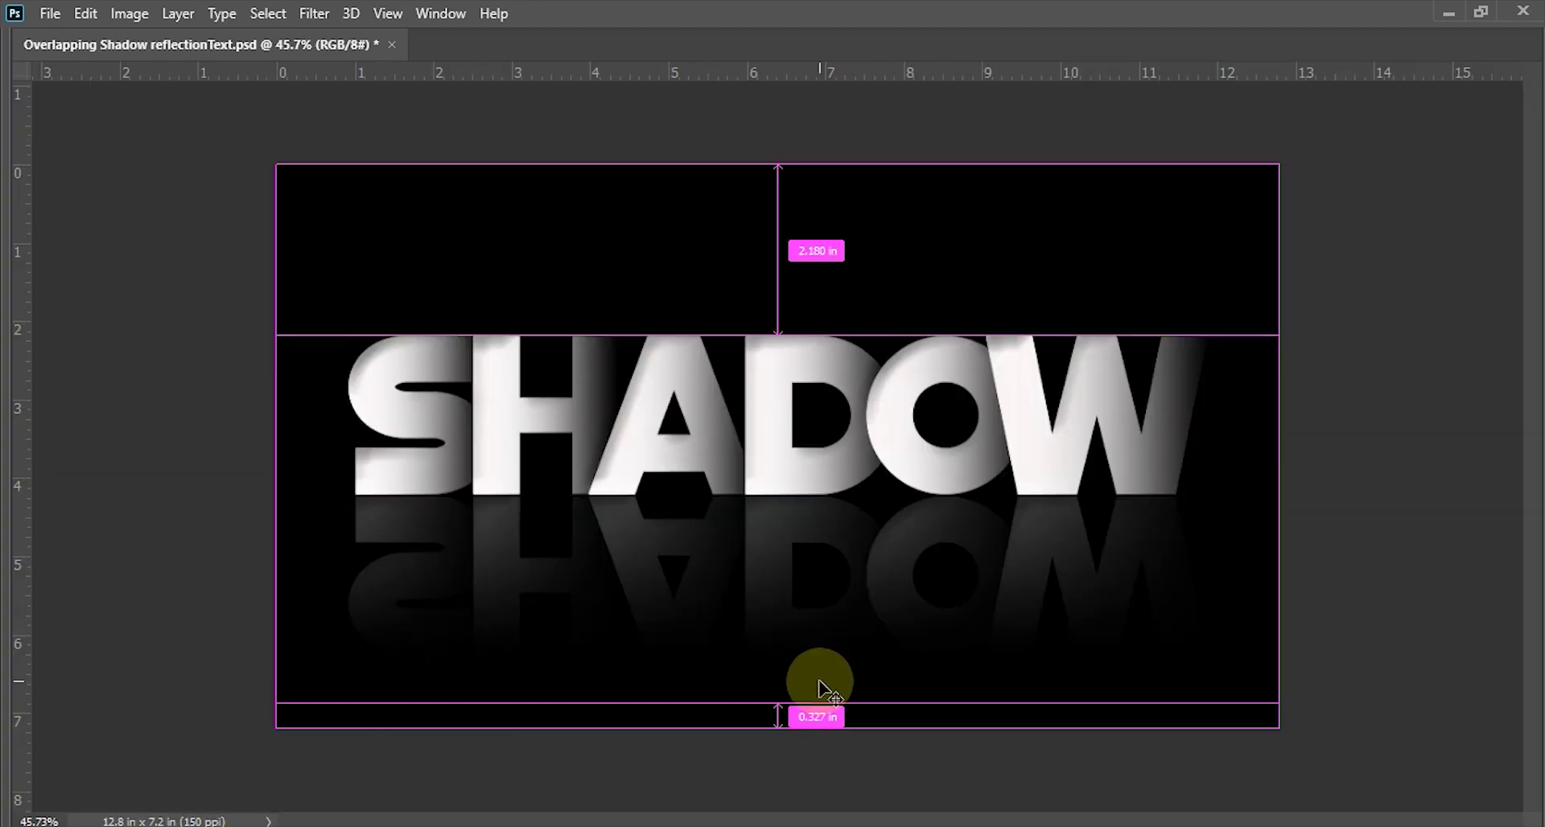
{"action": "key", "text": "ctrl+0"}
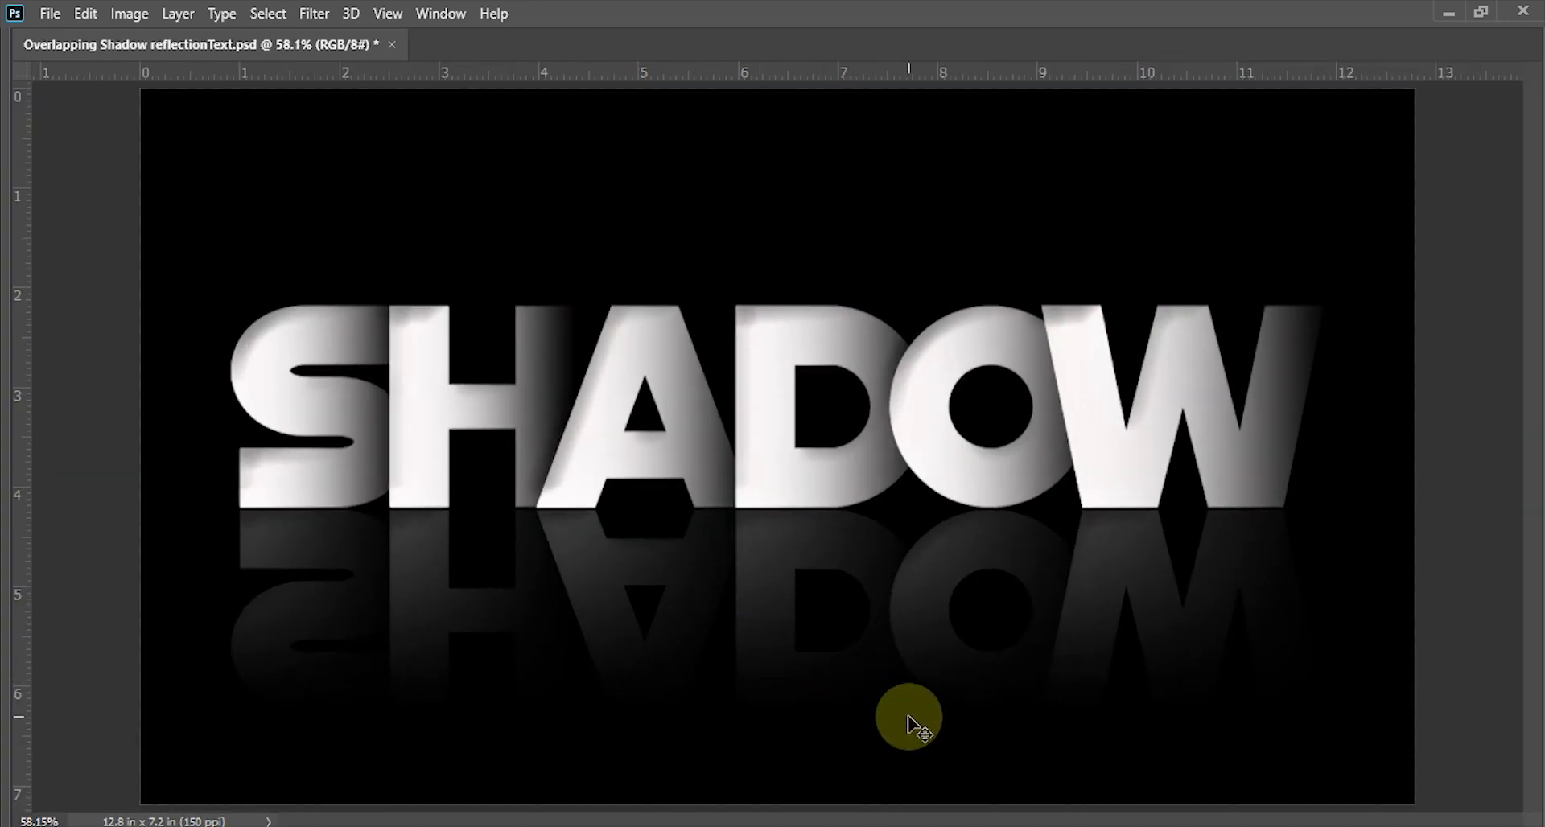